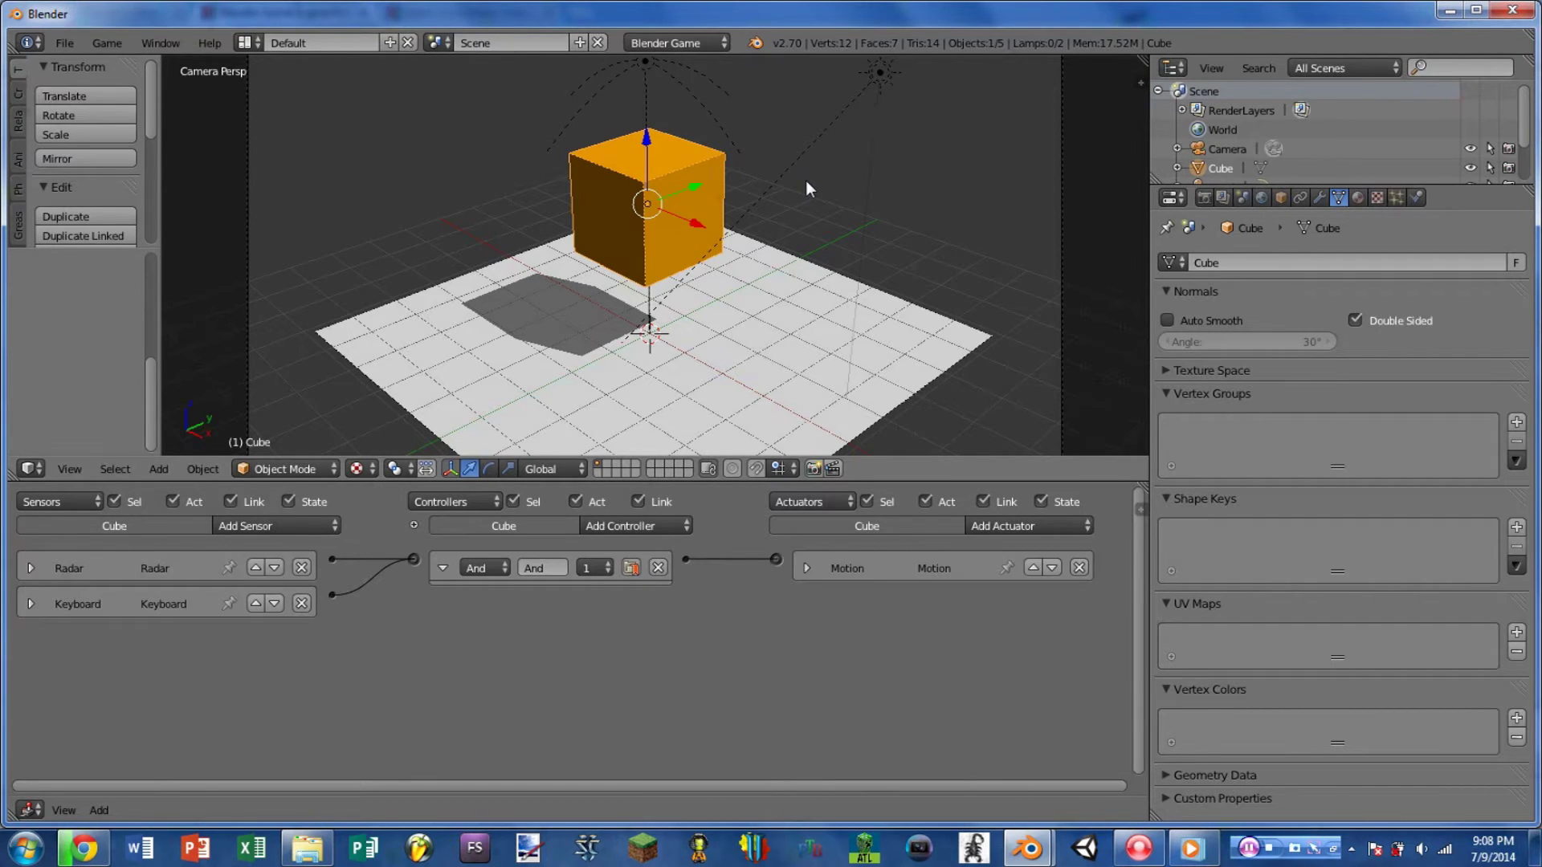
- Start the game engine so the cube's Radar, Keyboard and Motion logic runs above the plane
key(p)
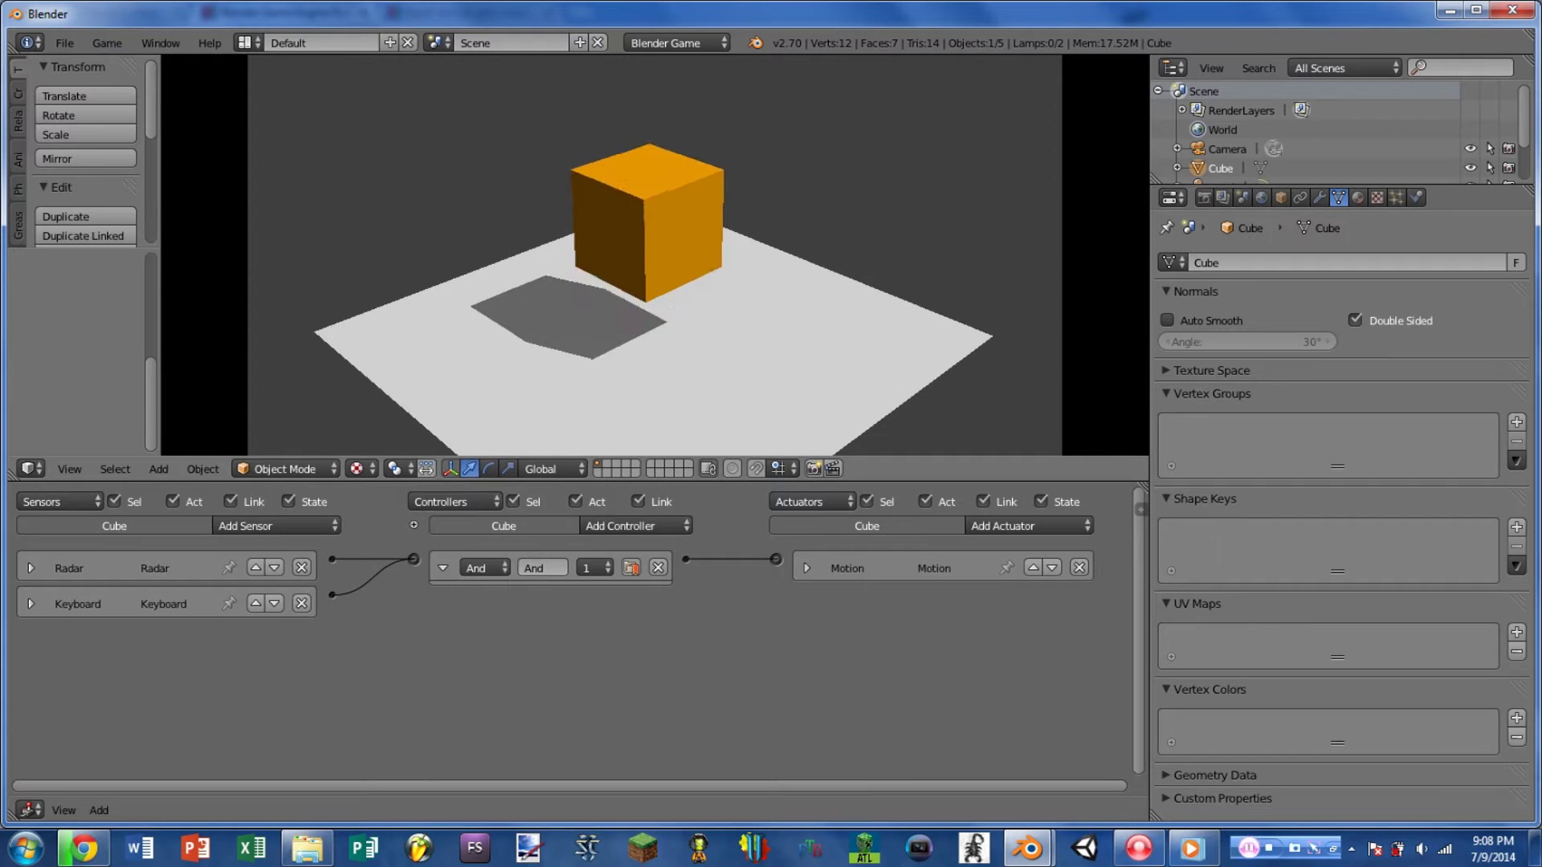
- Stop the game and expand the Radar sensor: property Ground, -Z axis, 60°, distance 1.500
key(Escape)
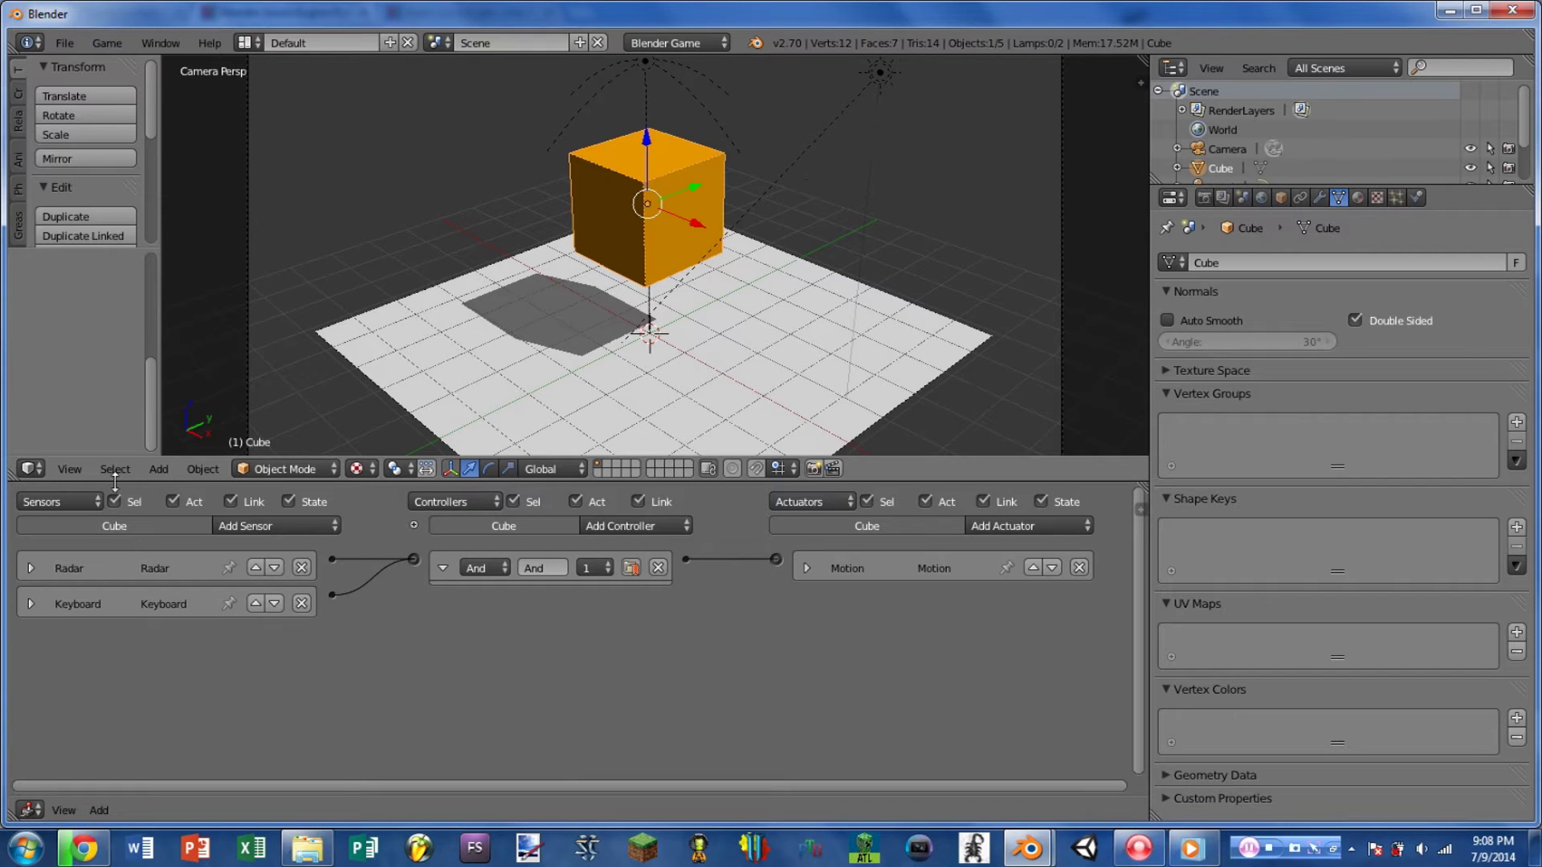
click(31, 568)
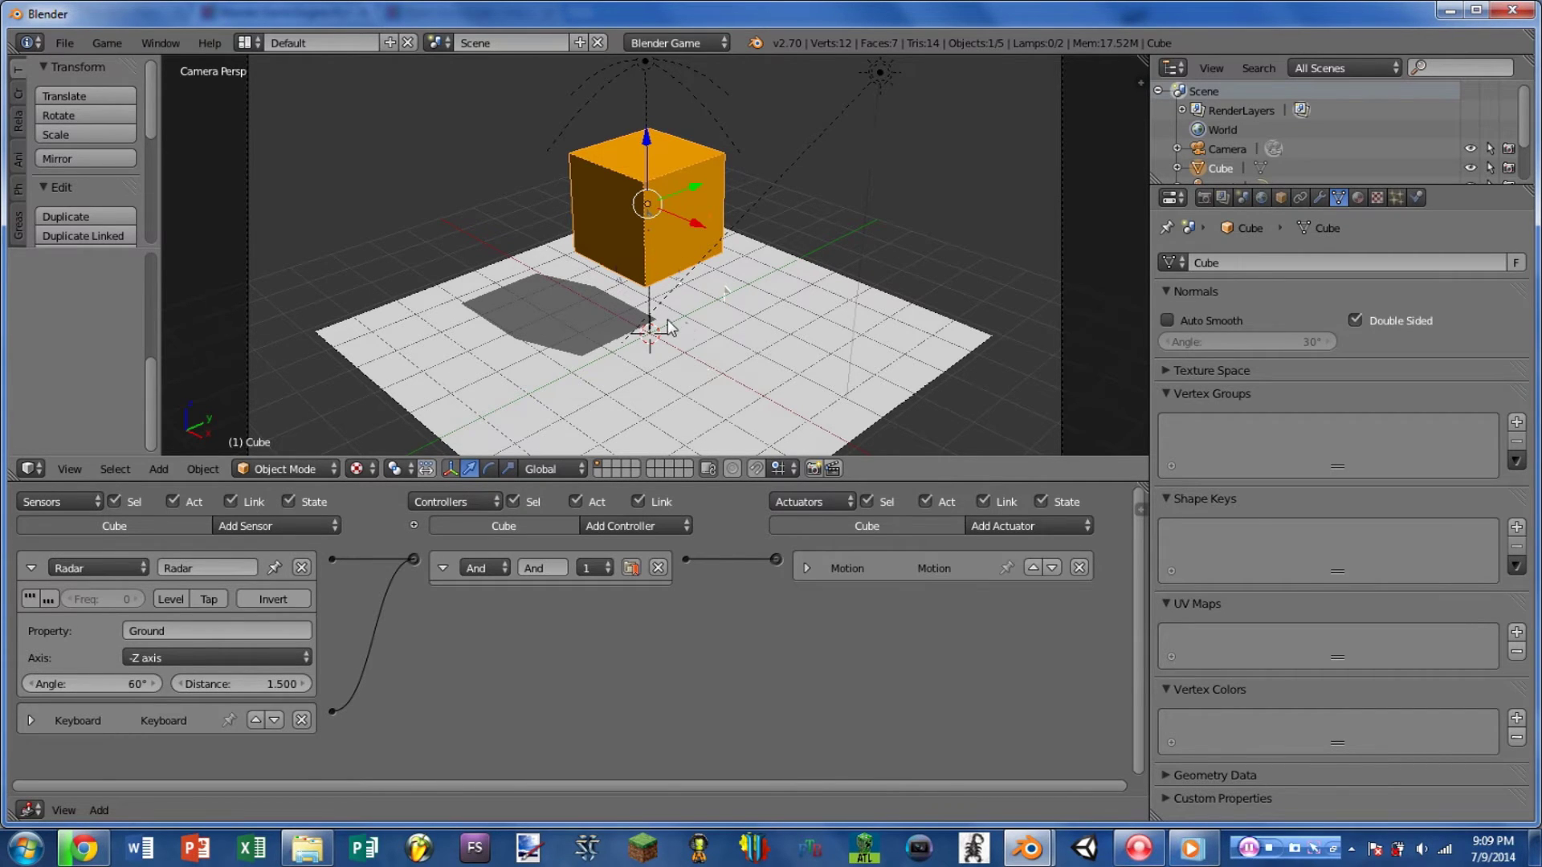
key(shift+a)
- Add a cone to the scene and move it vertically
mouse_move(633, 101)
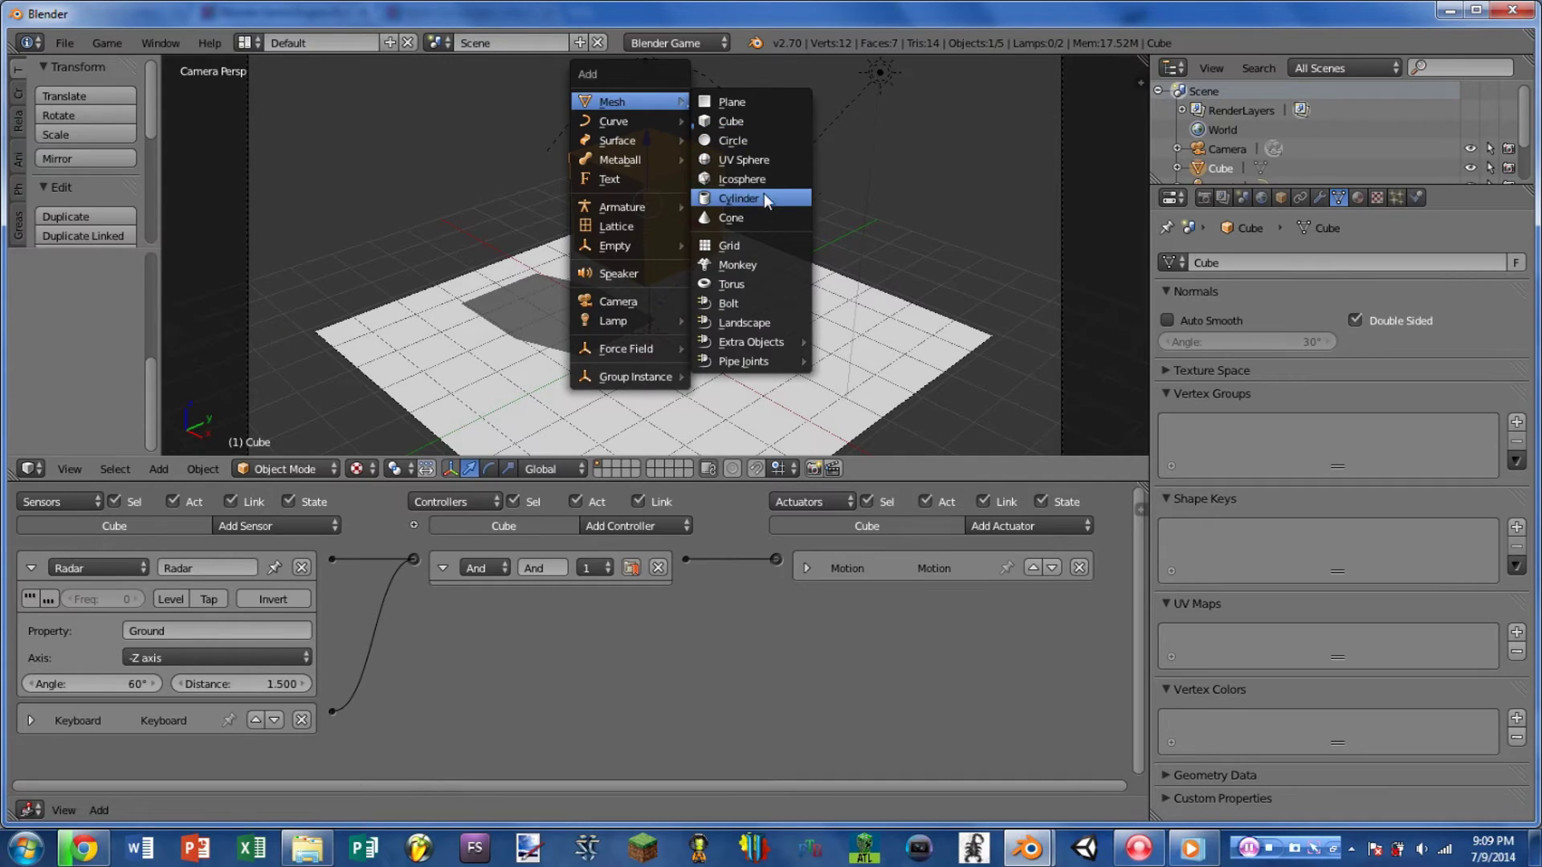
click(747, 216)
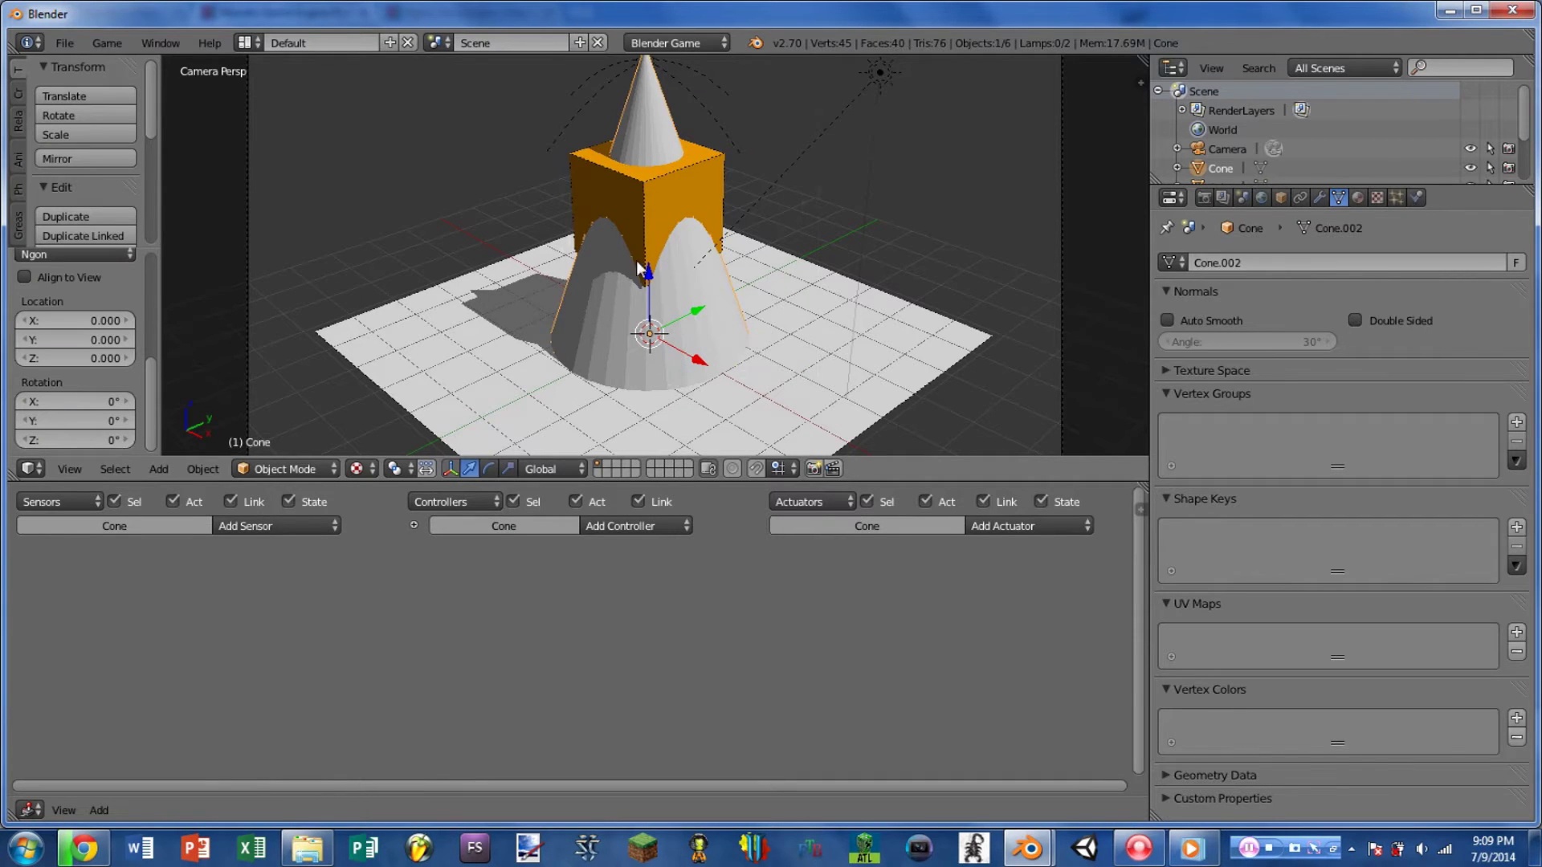
scroll(109, 371, up, 3)
scroll(110, 368, up, 3)
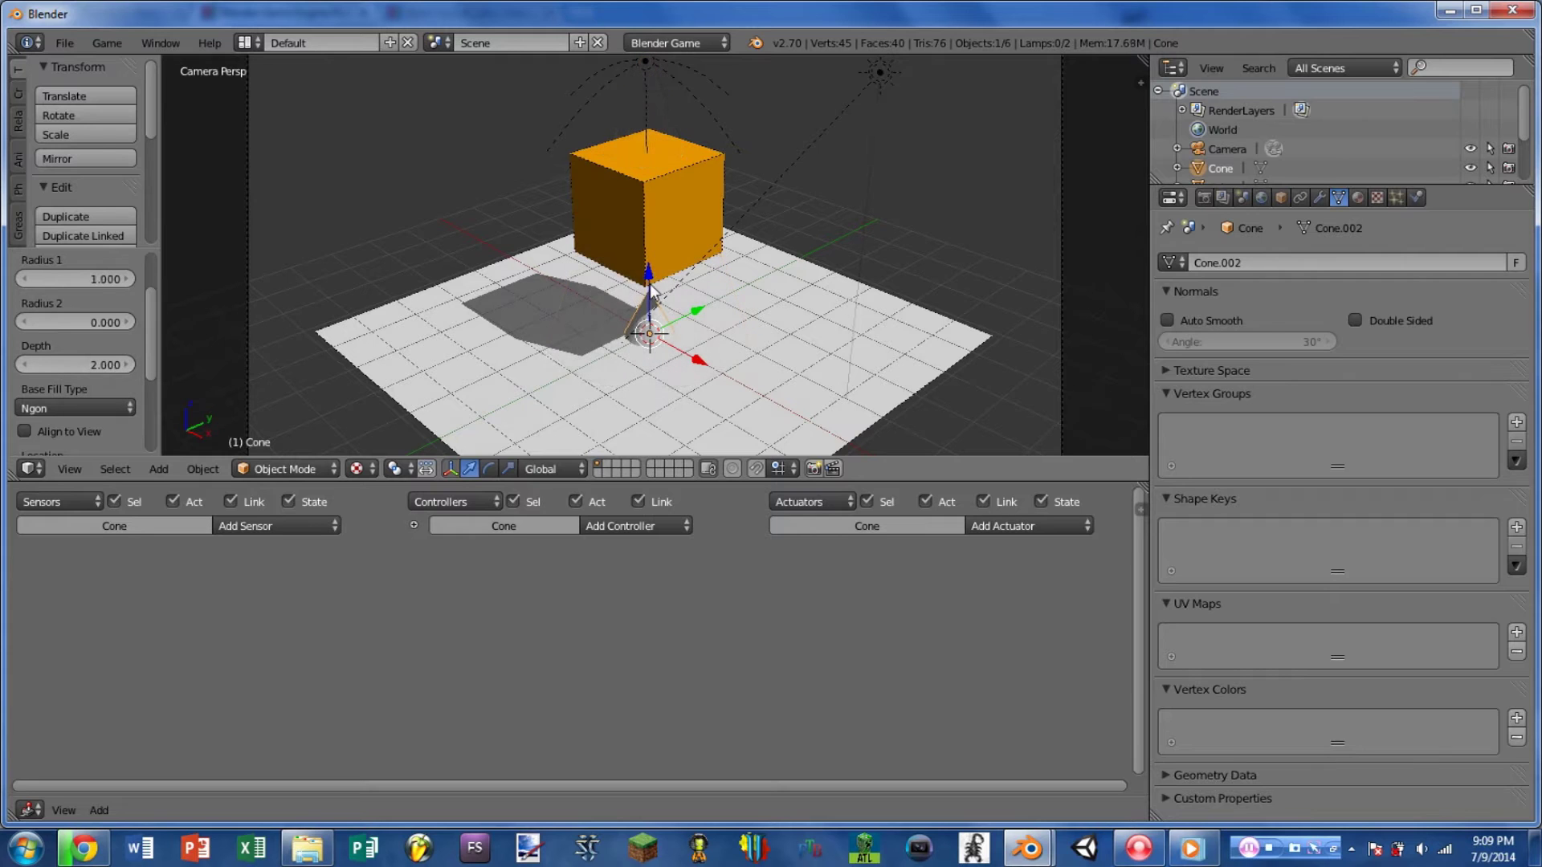
key(g)
key(z)
click(652, 238)
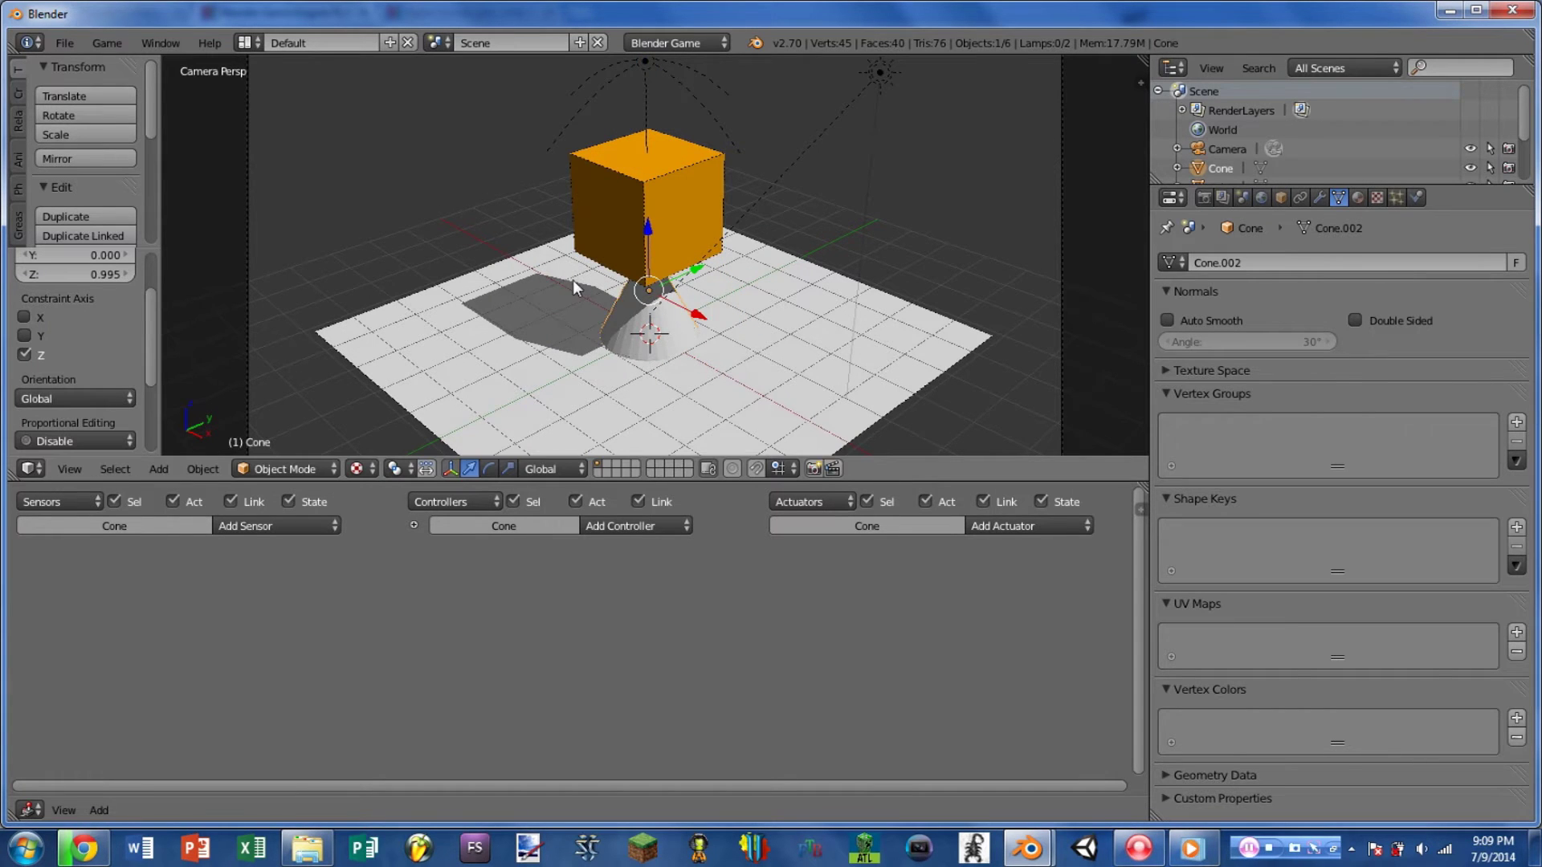
- Centre the view on the cone, try raising it into the cube, and undo that move
middle_drag(572, 279, 667, 233)
scroll(716, 196, up, 3)
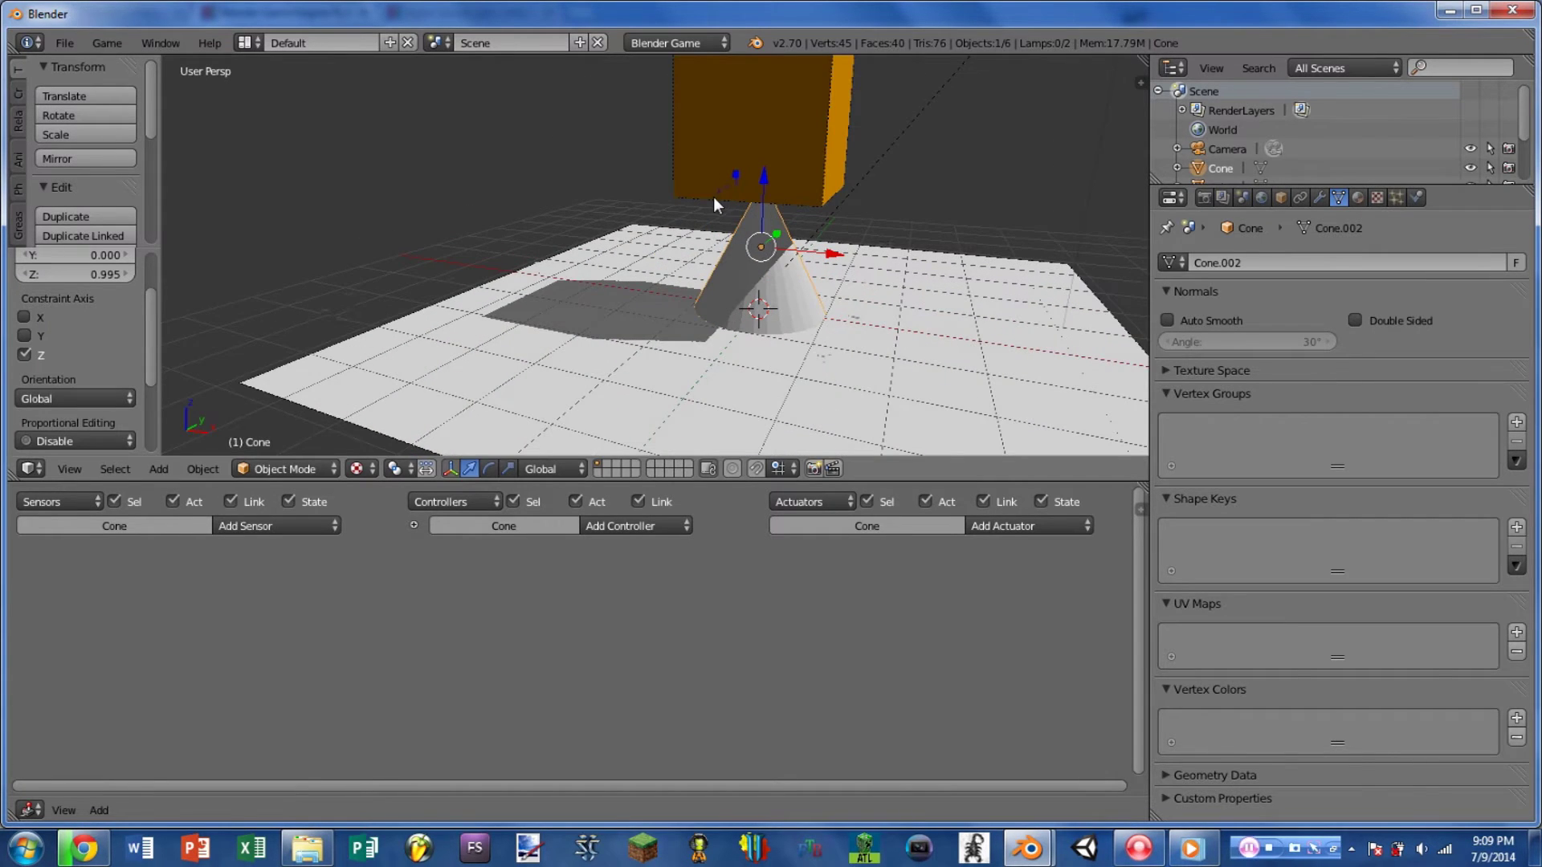
key(KP_Decimal)
scroll(720, 120, down, 4)
scroll(720, 121, up, 3)
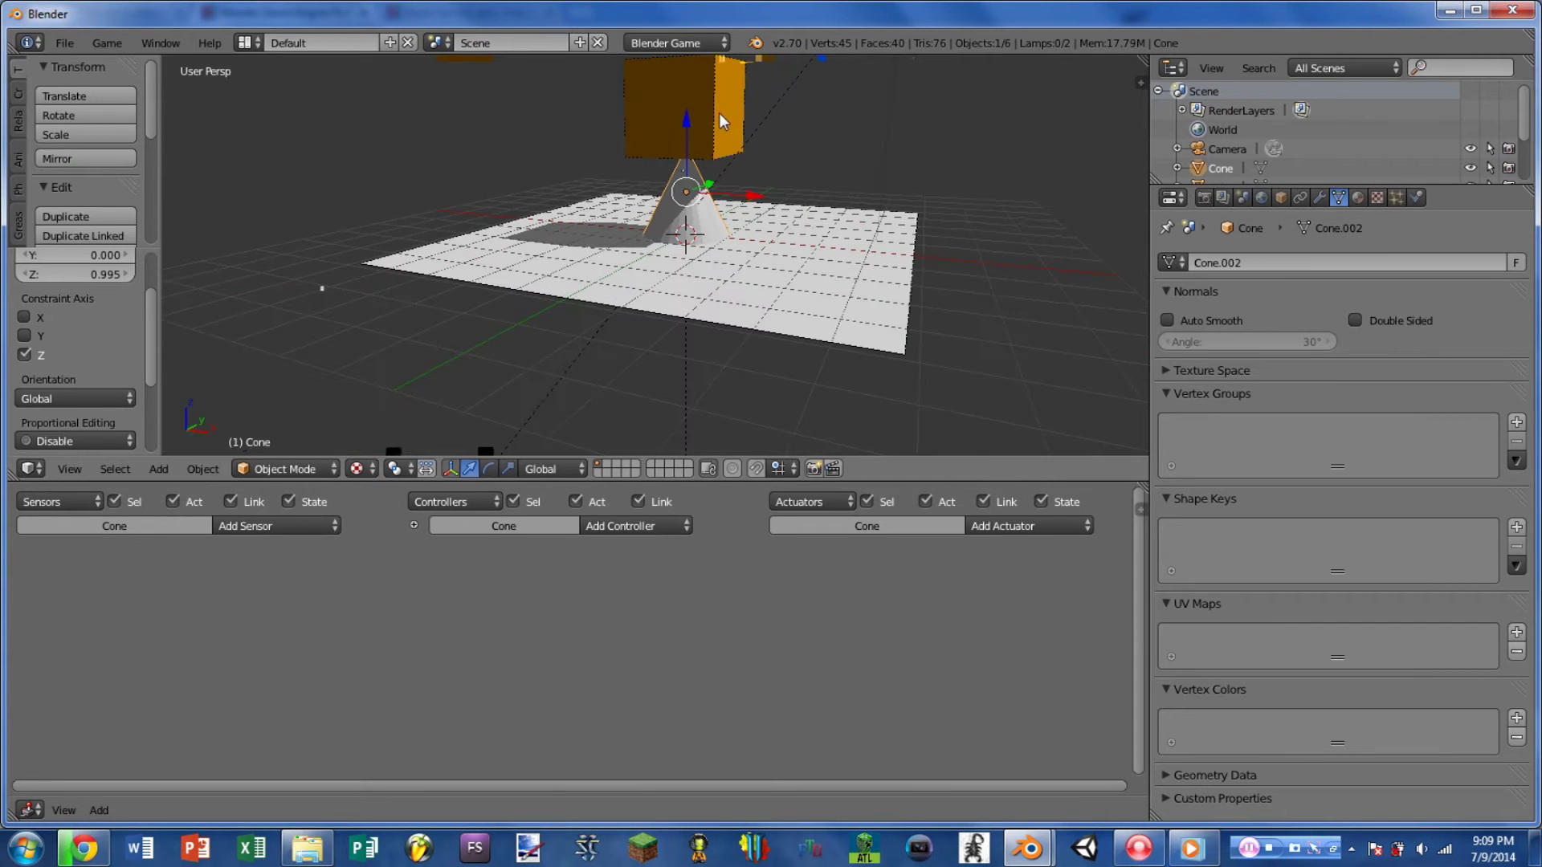
middle_drag(527, 401, 658, 249)
scroll(676, 287, up, 1)
key(g)
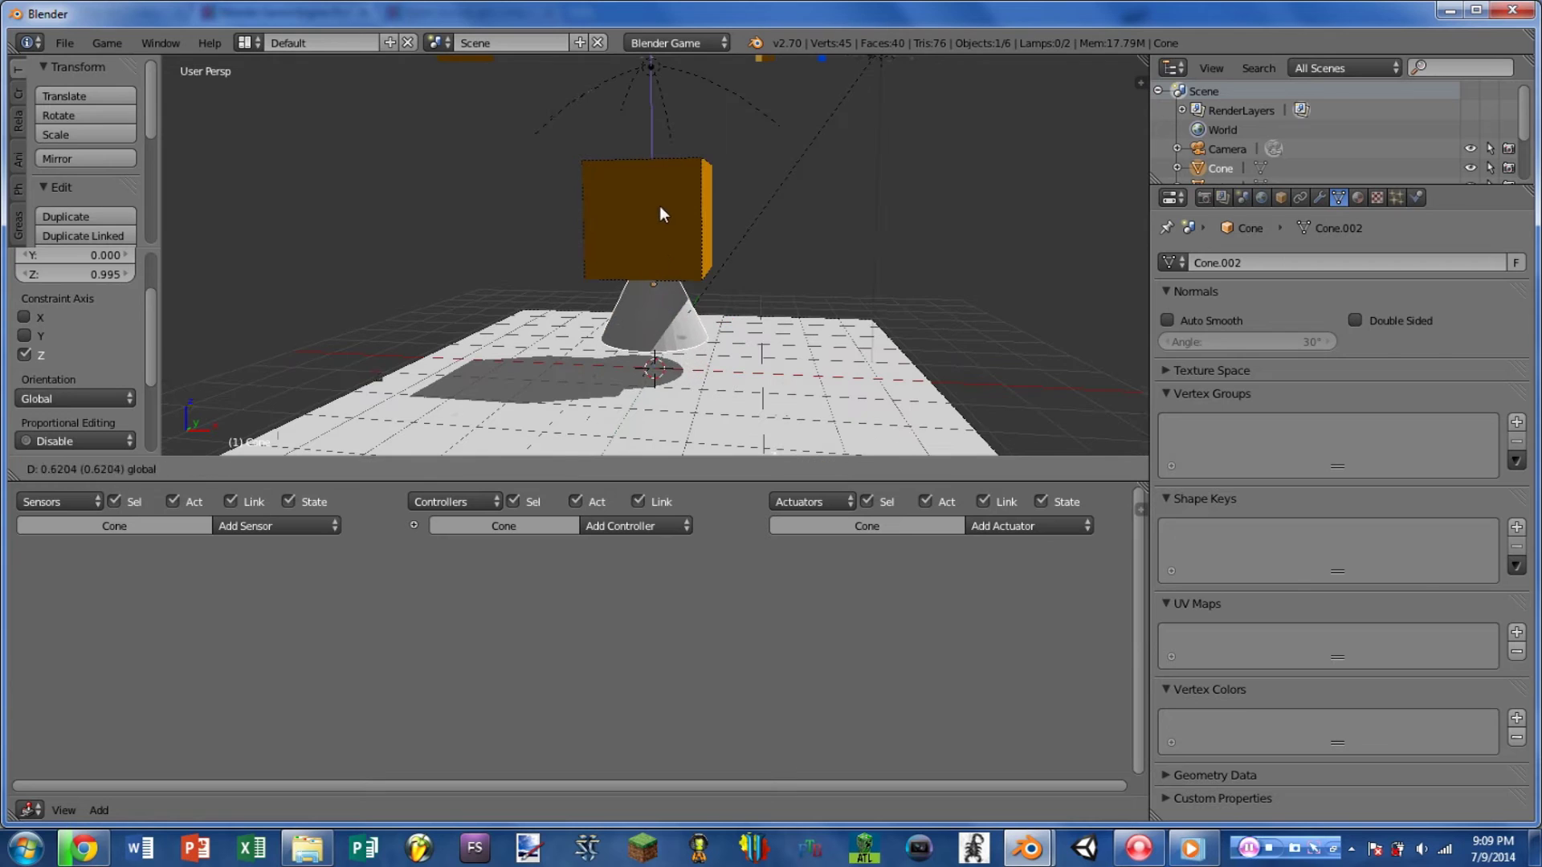
mouse_move(664, 144)
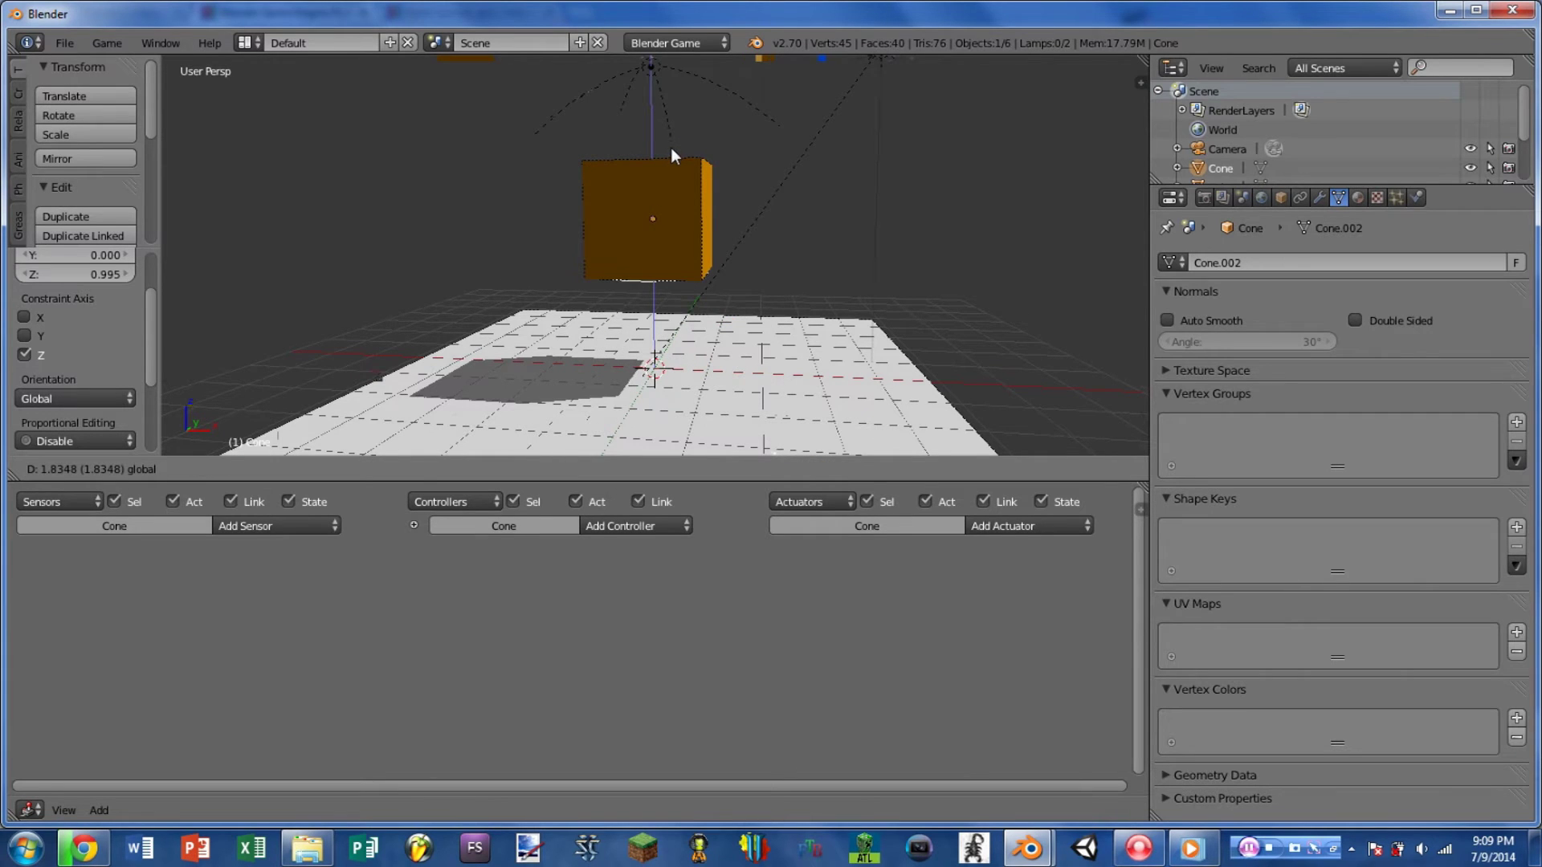
click(676, 149)
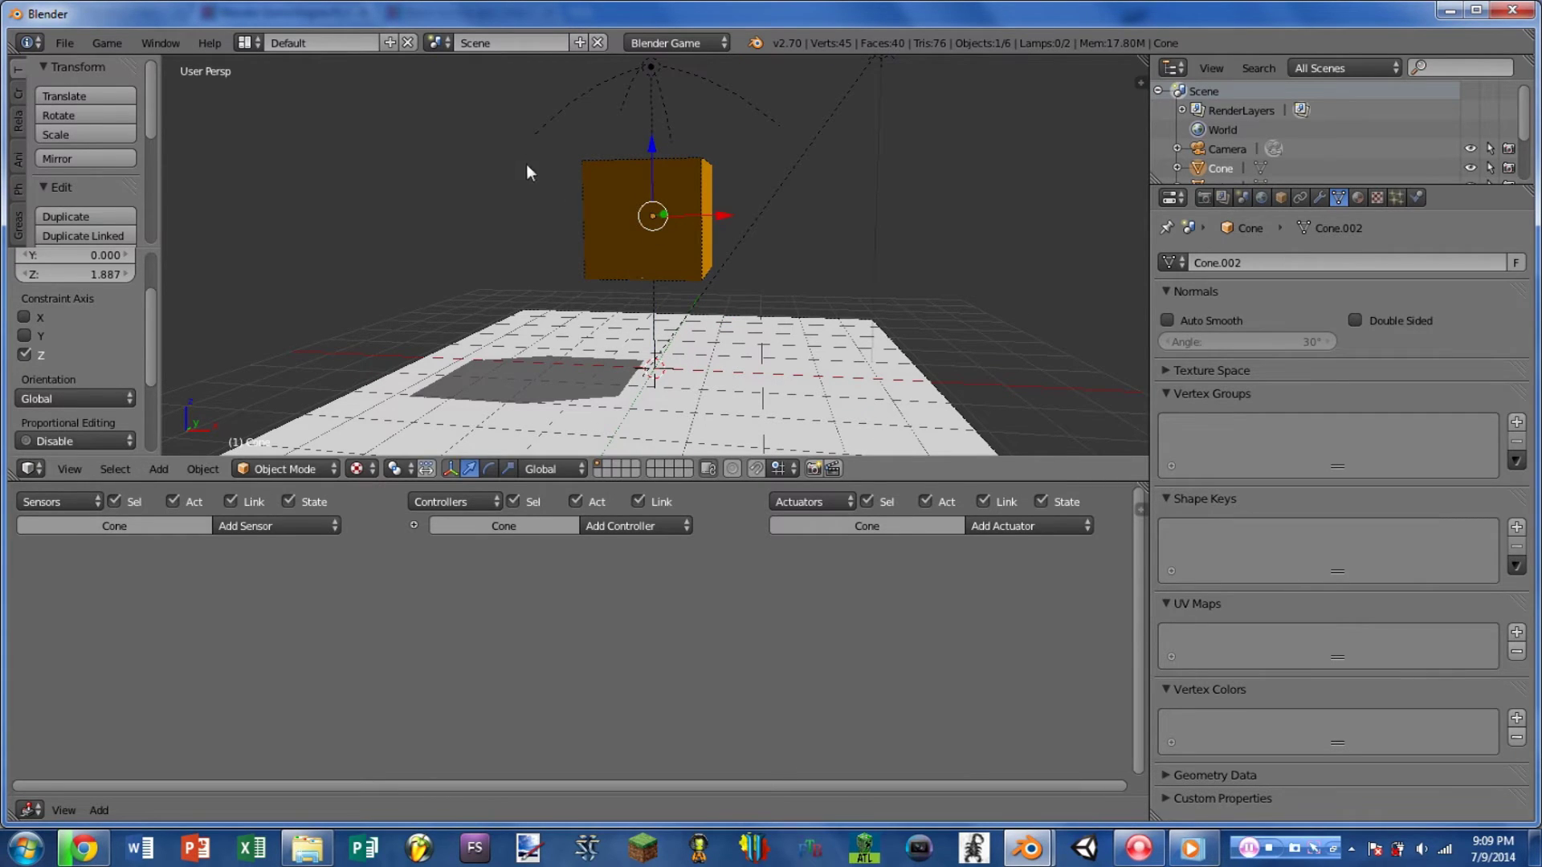
key(ctrl+z)
middle_drag(527, 172, 668, 189)
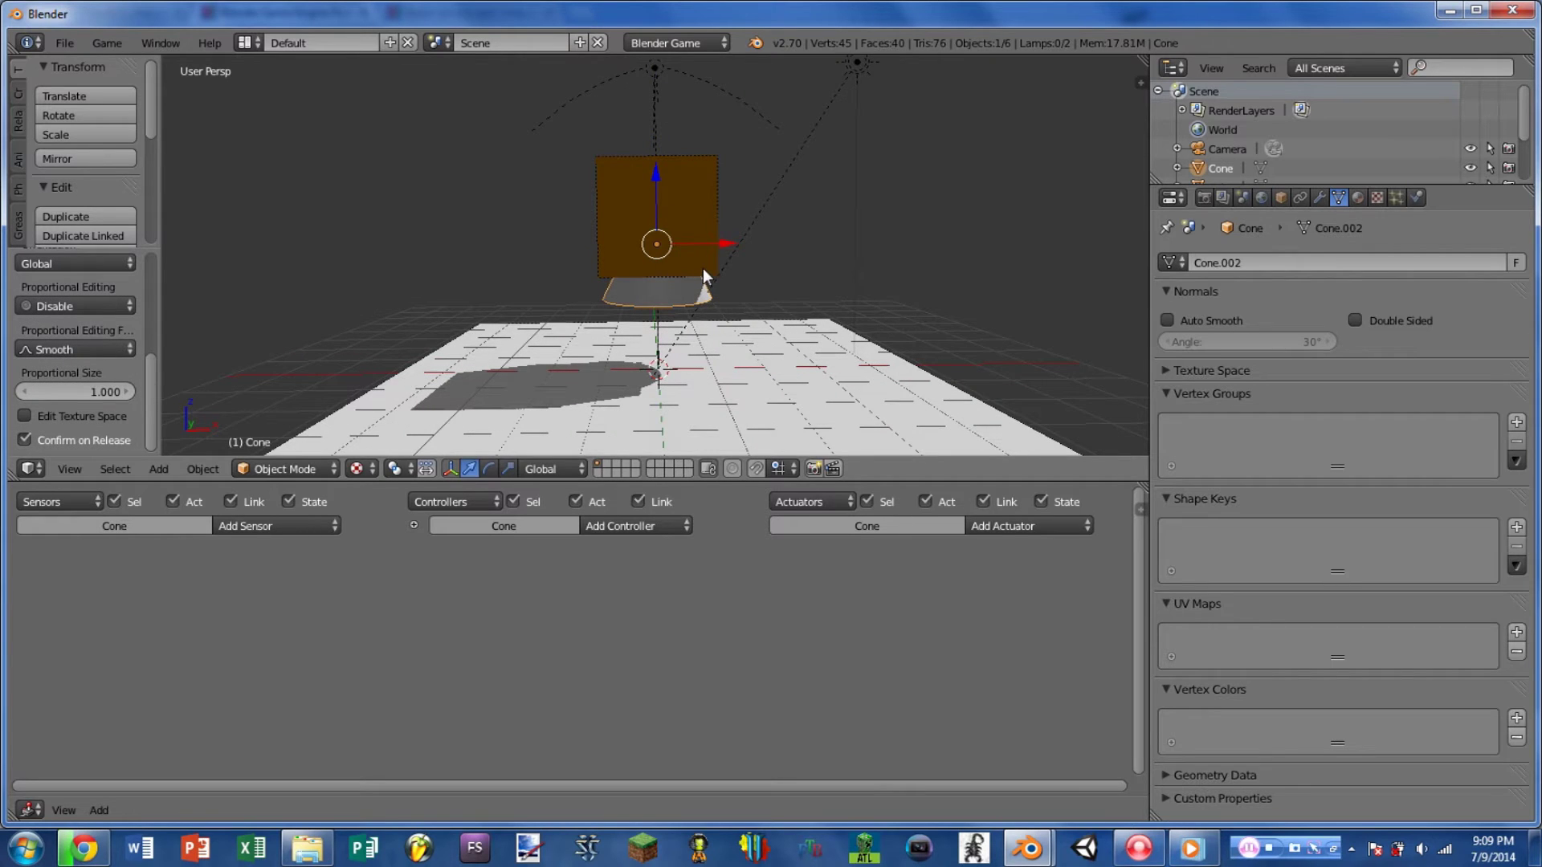
- Shrink the cone and lower it onto the plane beneath the cube
key(s)
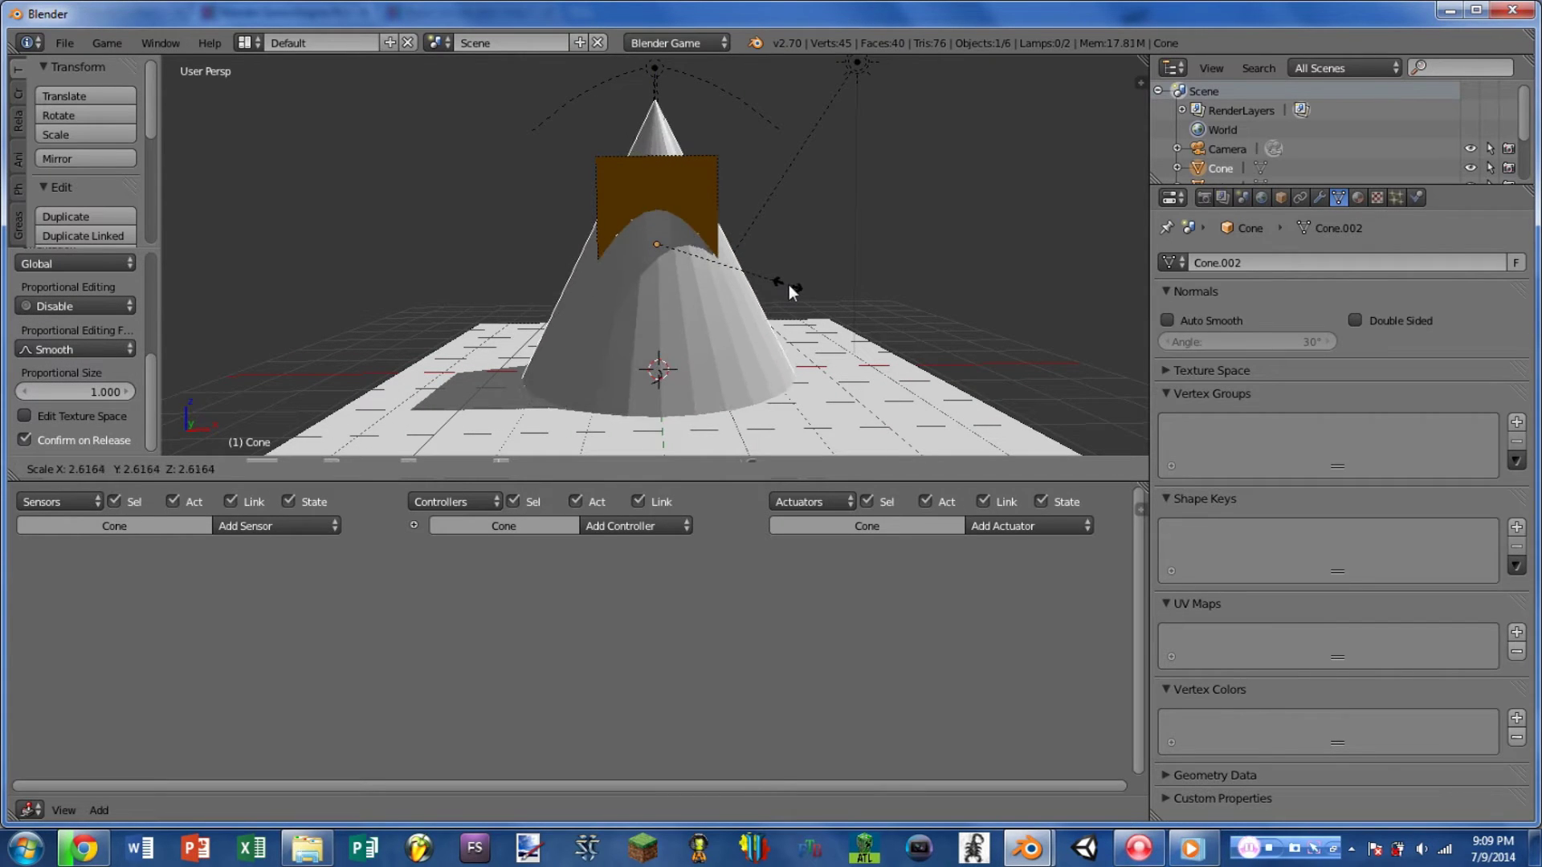
click(758, 272)
key(g)
key(z)
click(729, 226)
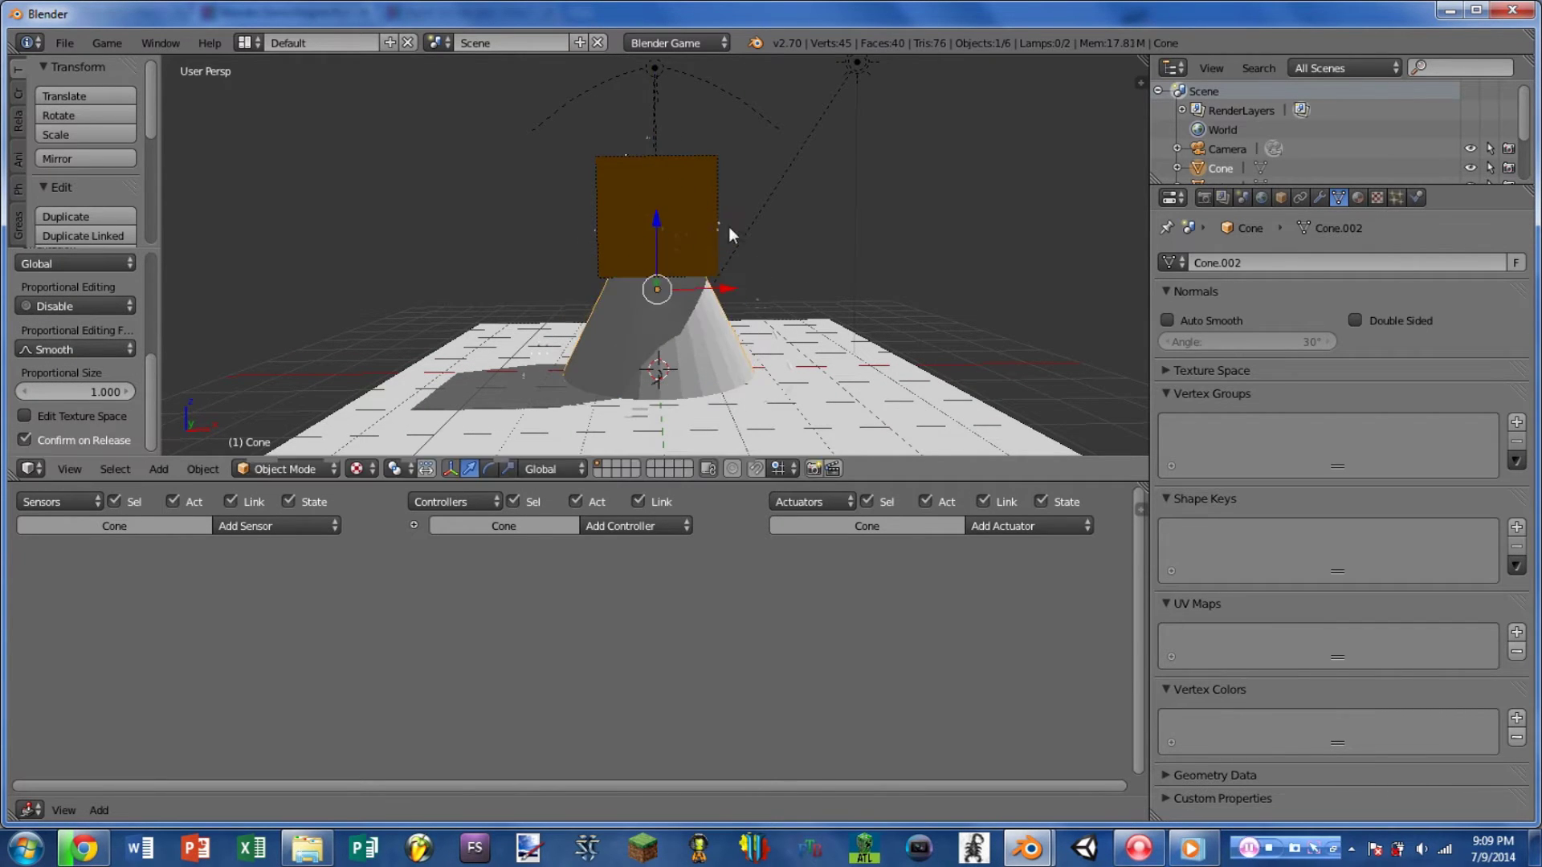
key(s)
click(746, 224)
- Orbit around the scene and select the plane, then the cube, then the cone
scroll(726, 225, down, 1)
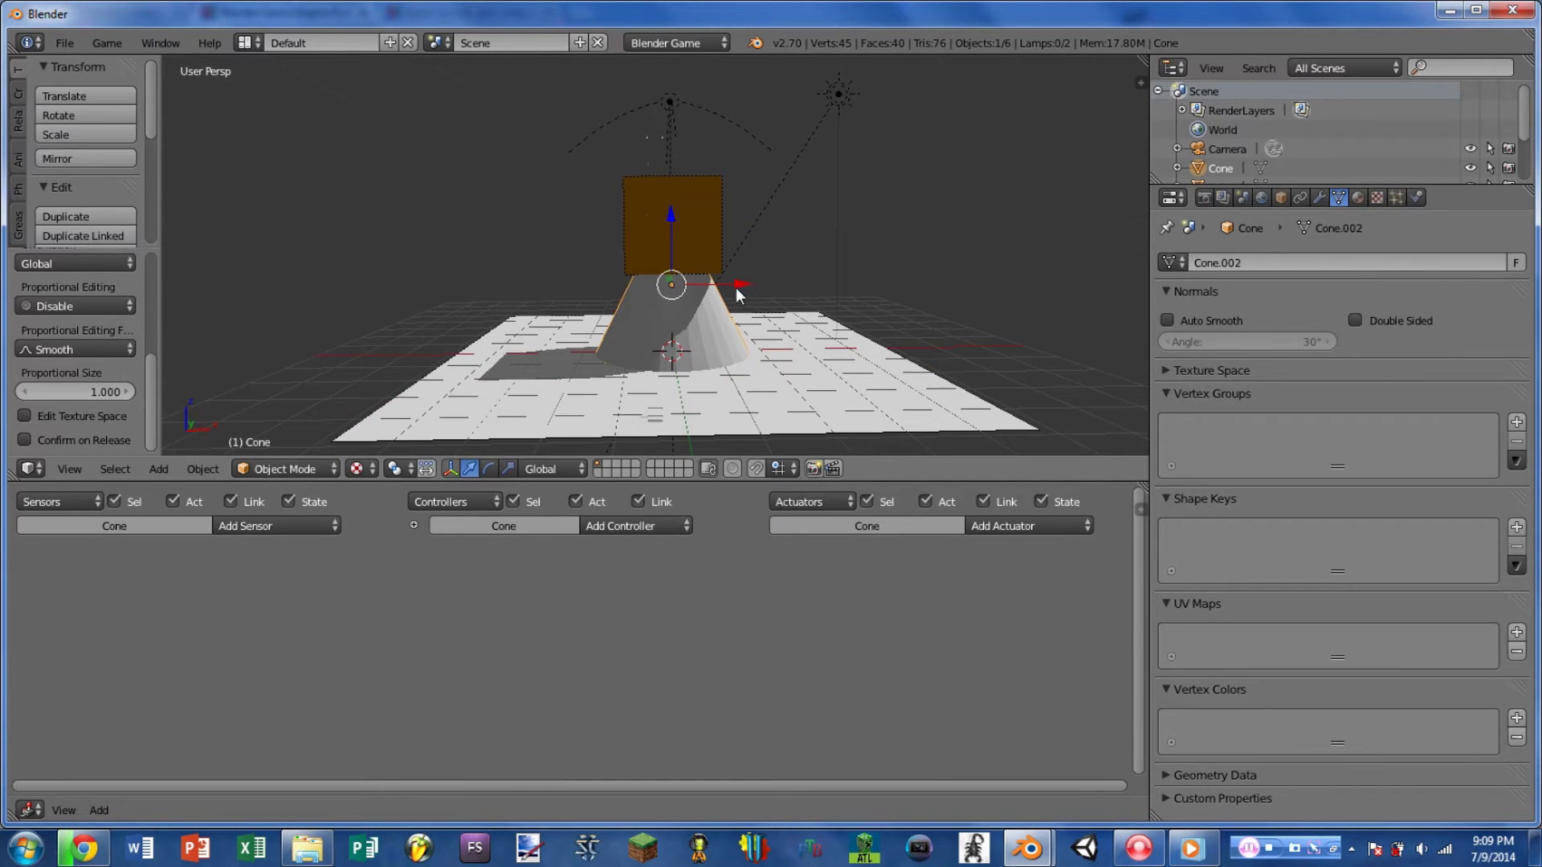
middle_drag(738, 293, 653, 235)
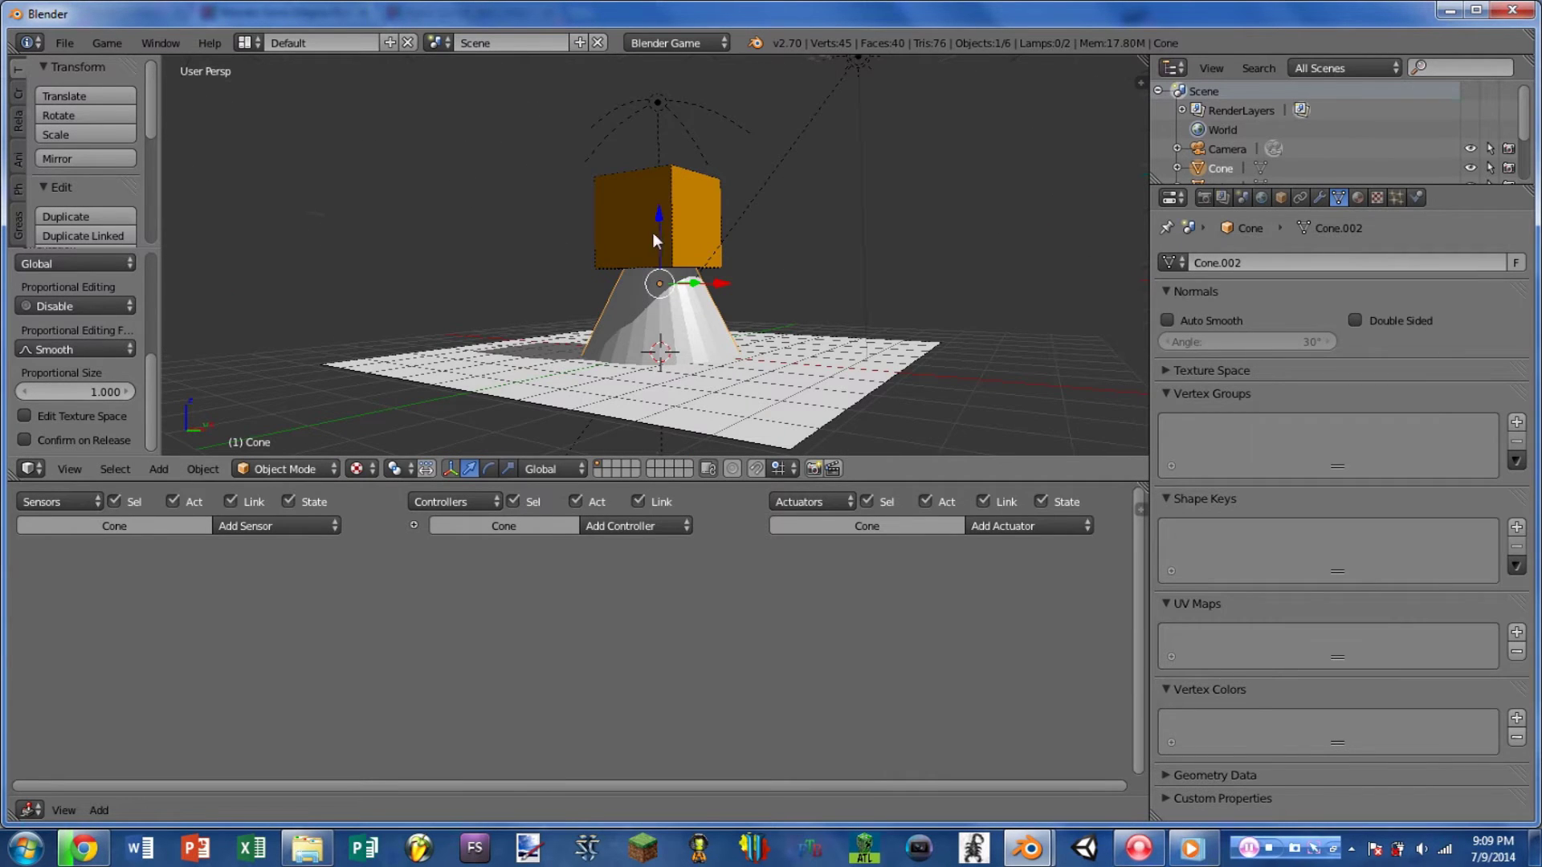
middle_drag(713, 415, 819, 357)
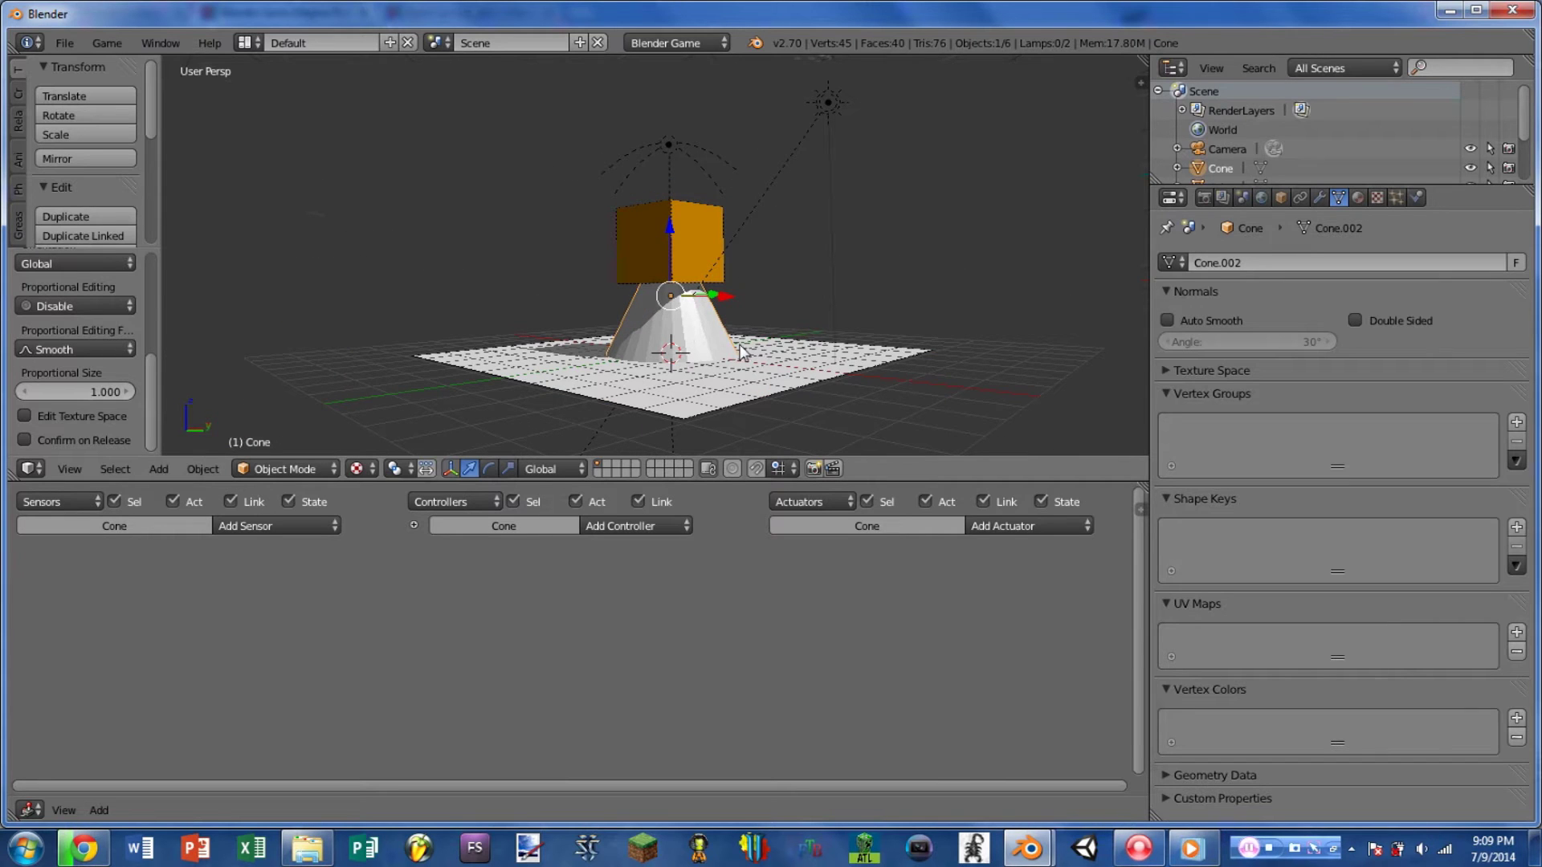
right_click(752, 393)
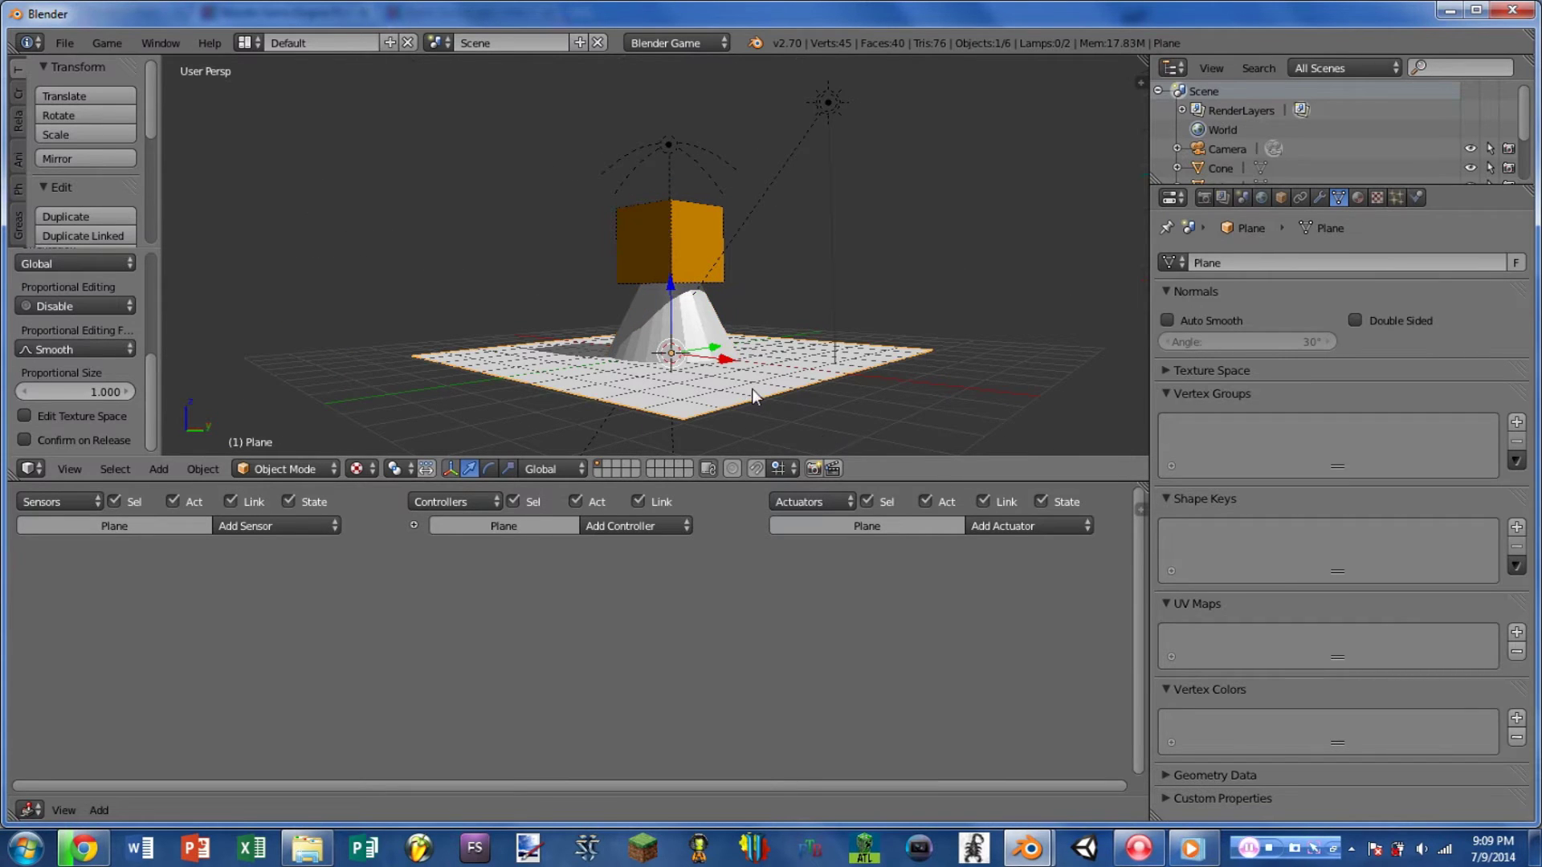
right_click(697, 255)
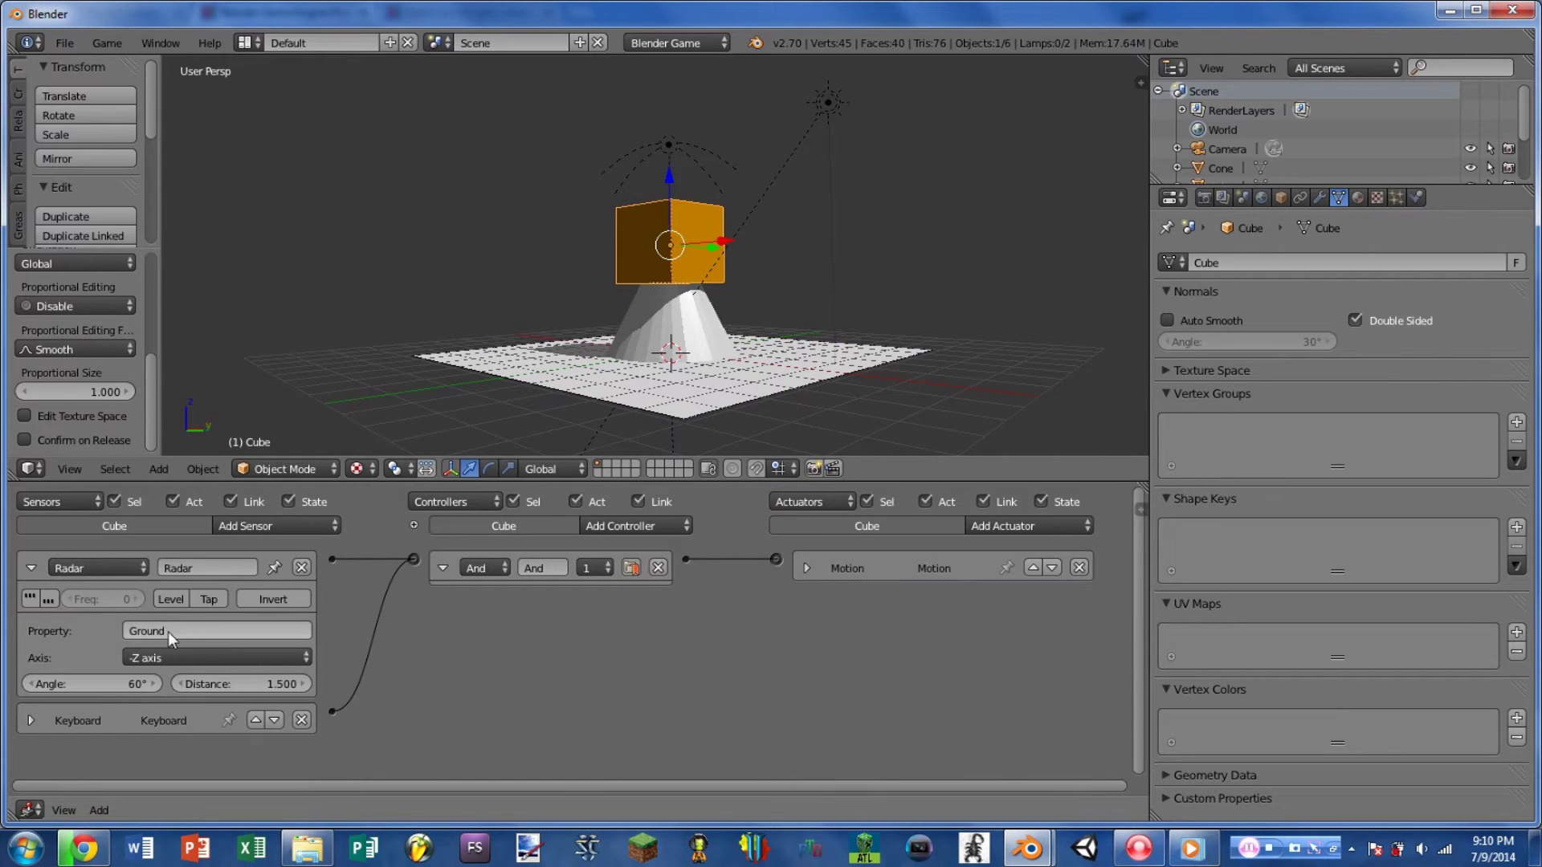
right_click(673, 317)
- Delete the cone and turn on Show Physics Visualization in the Game menu
key(x)
click(673, 315)
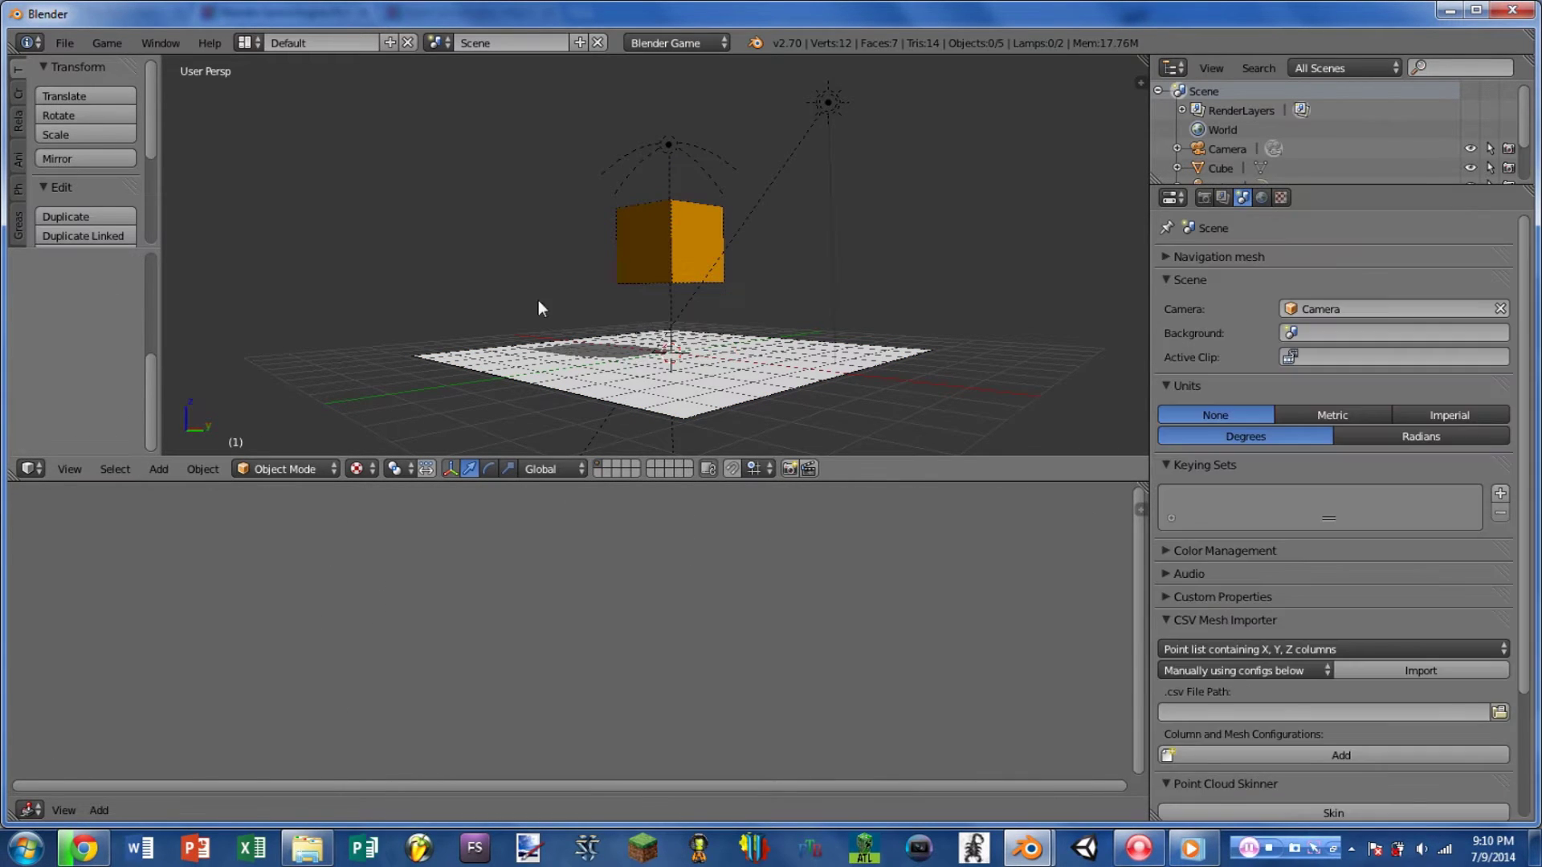
middle_drag(707, 280, 611, 305)
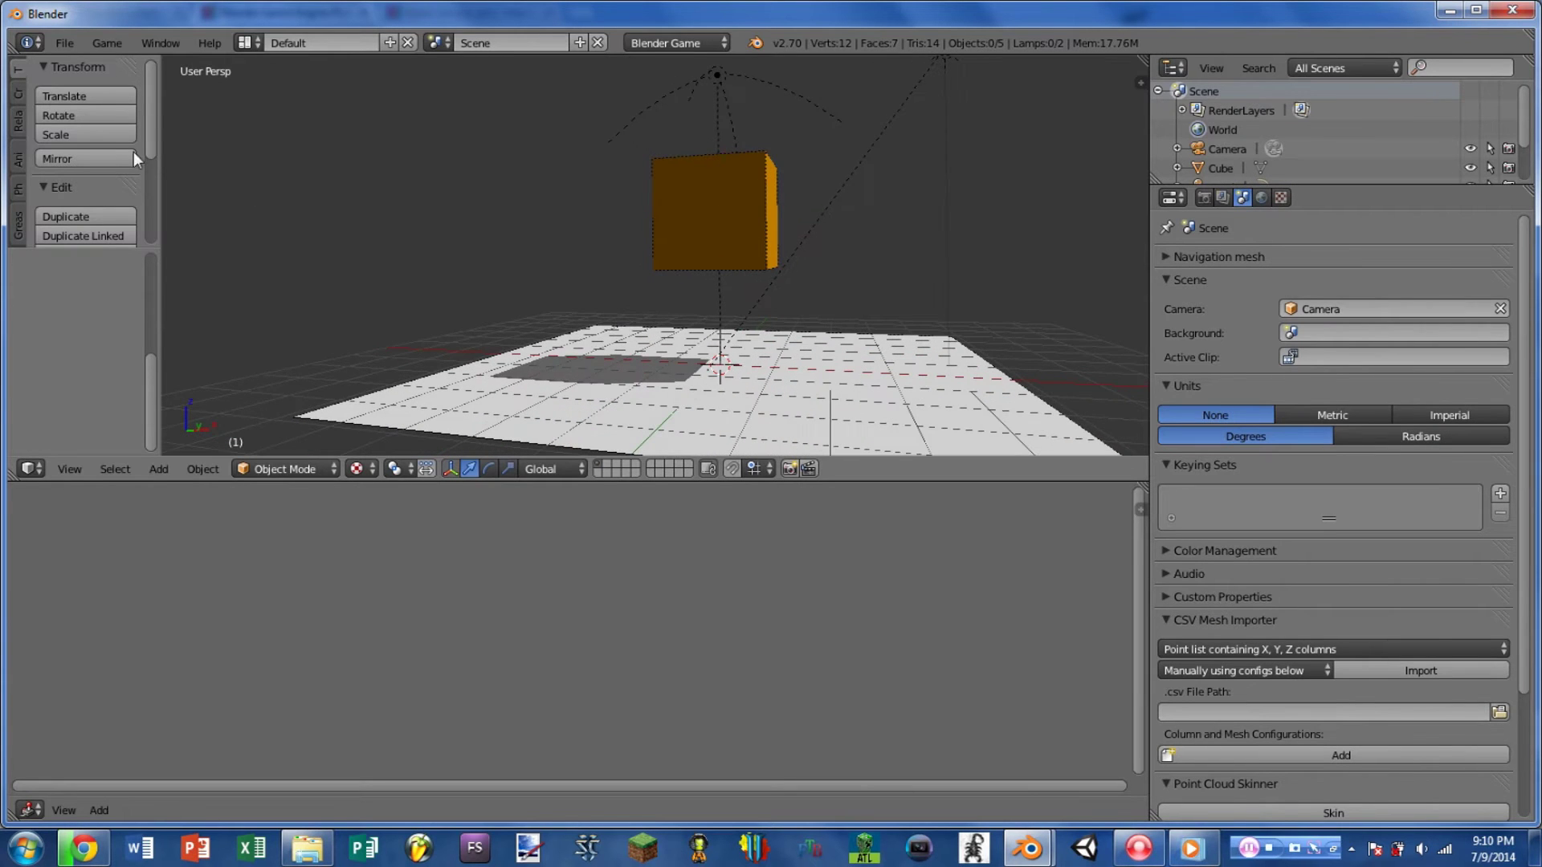
click(108, 45)
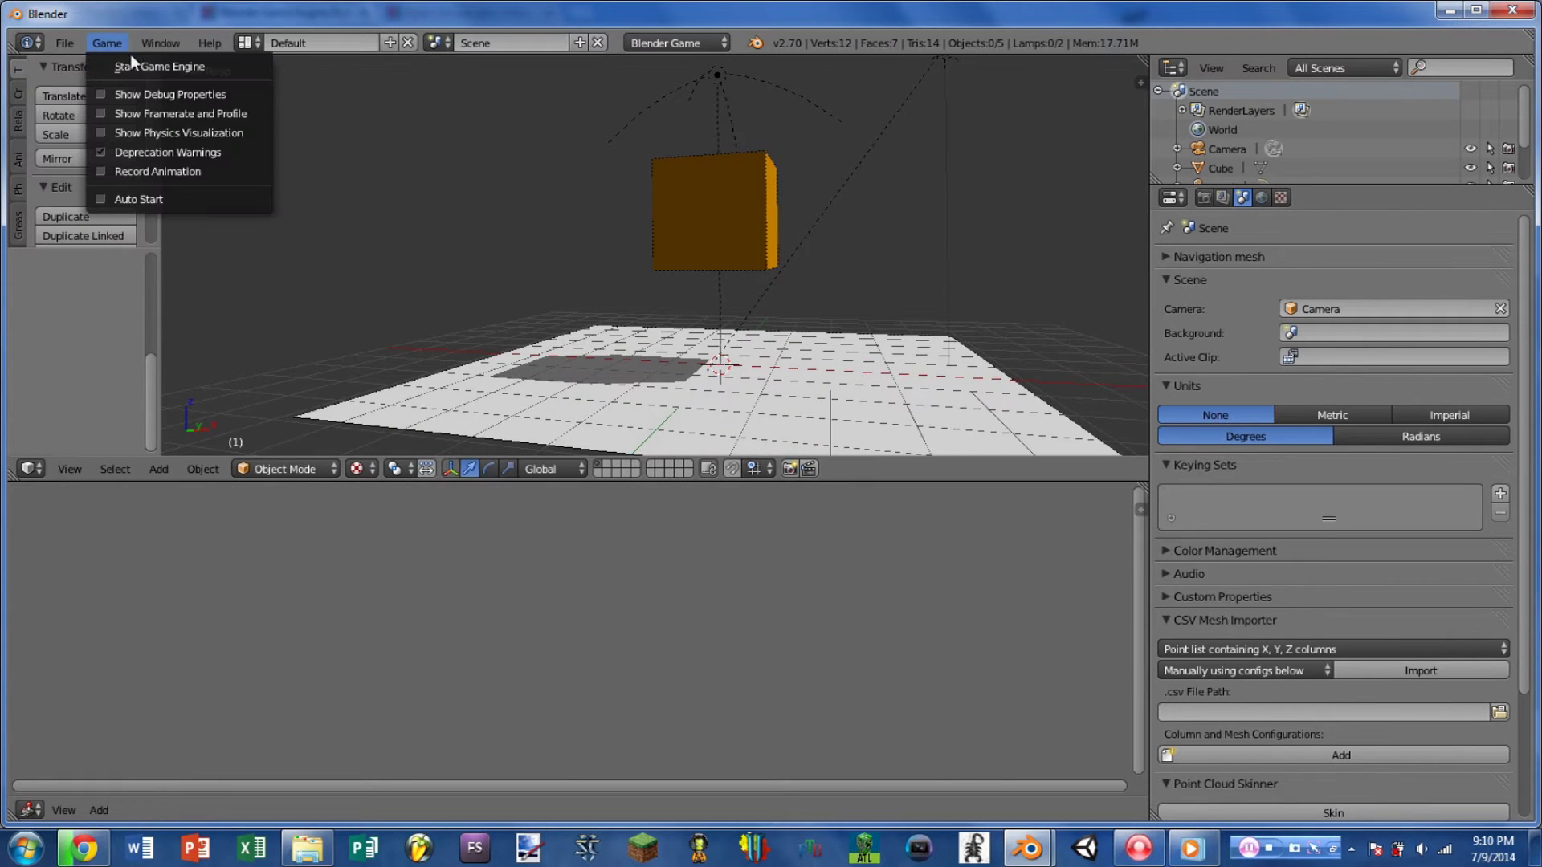
click(154, 132)
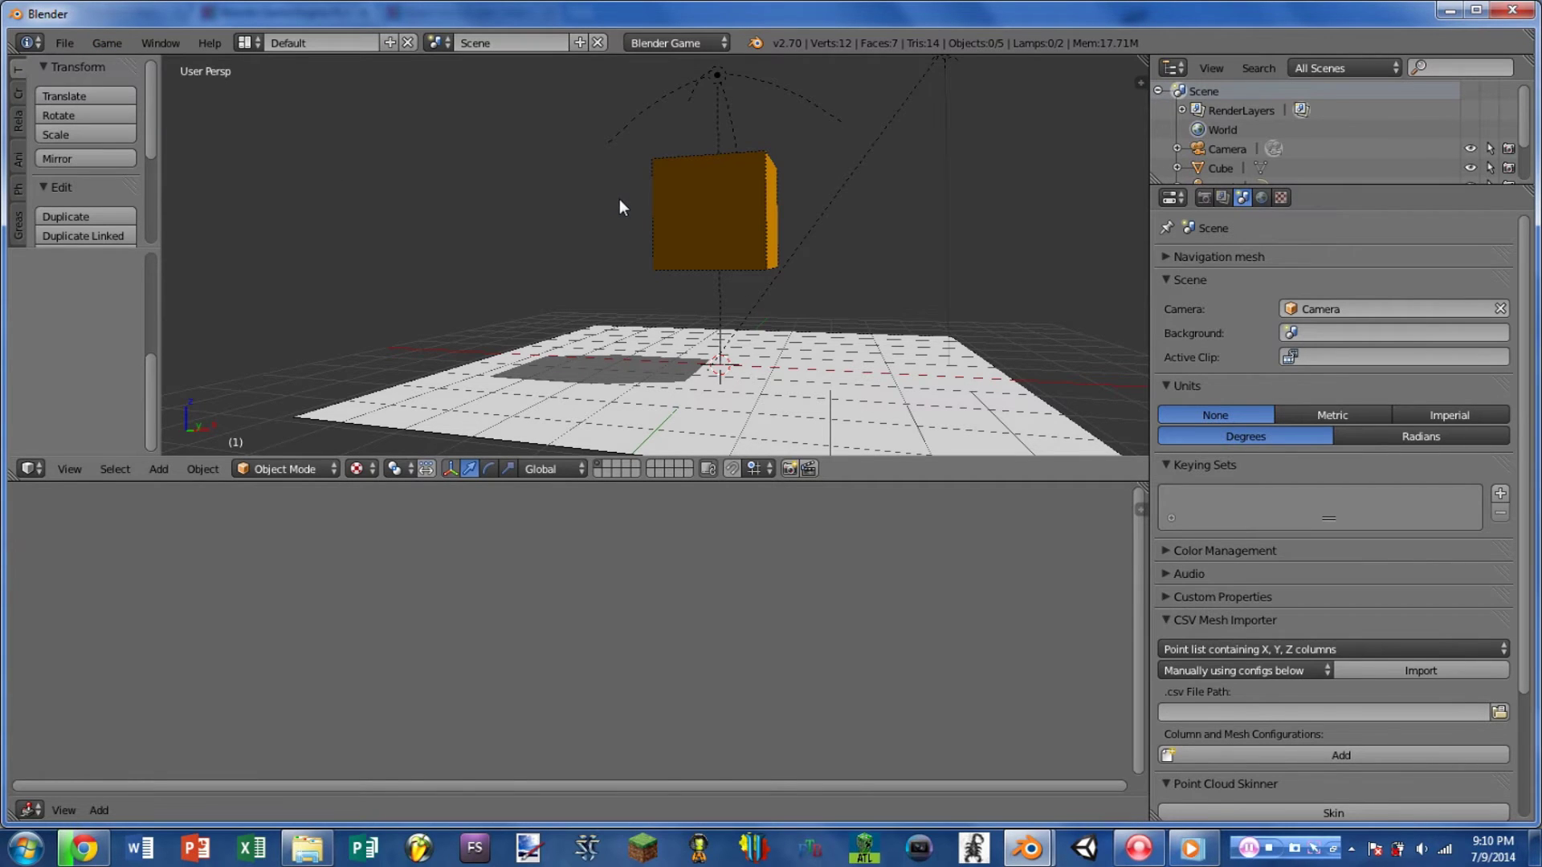
- Run the game, rerun it from the front view to watch the cube fall, then select the cube
key(p)
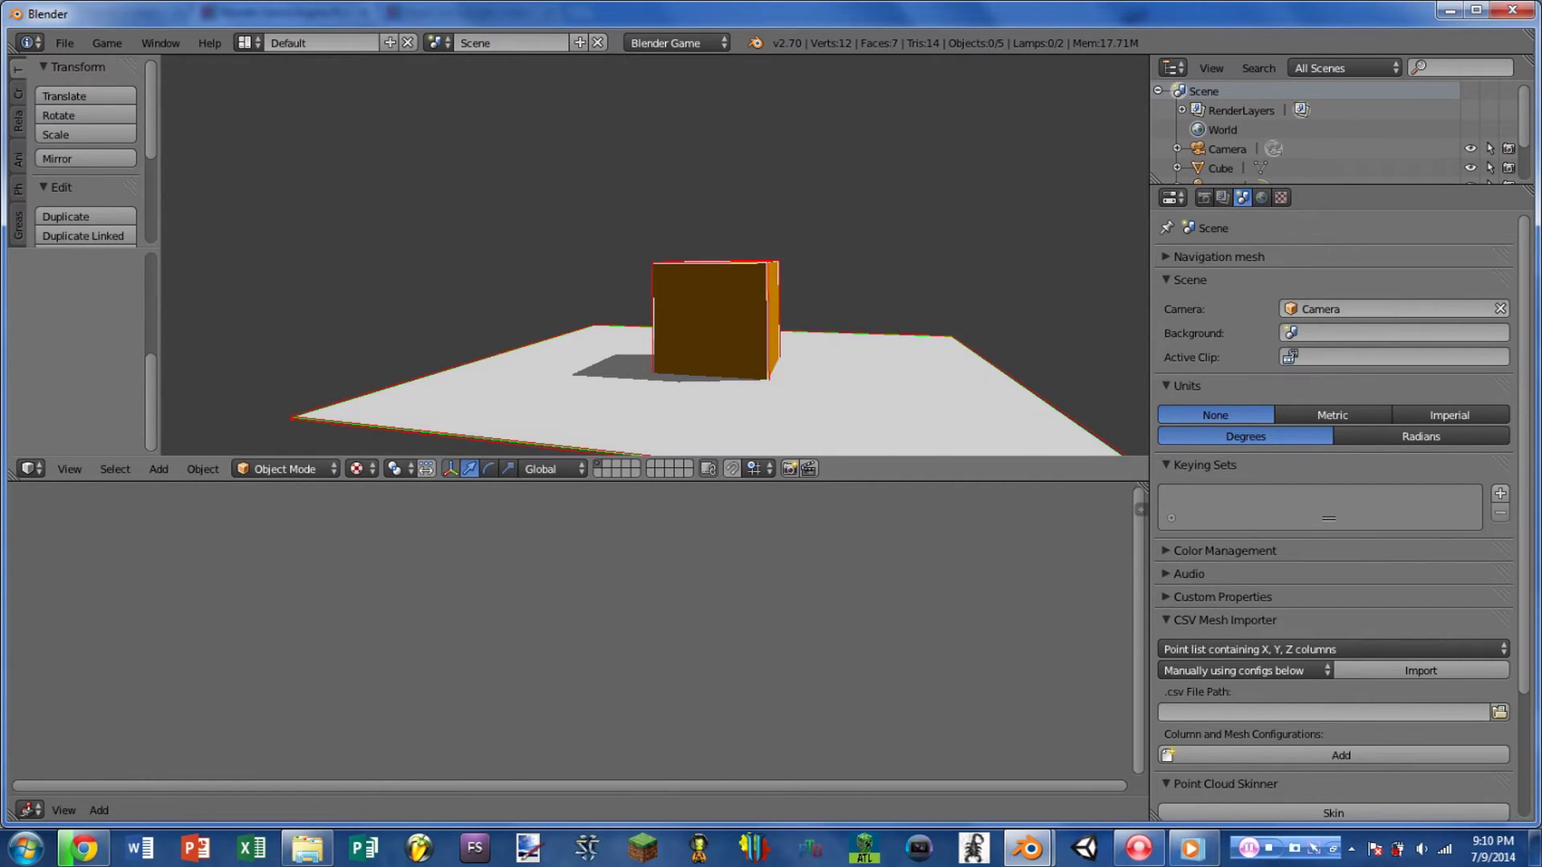
key(Escape)
key(KP_1)
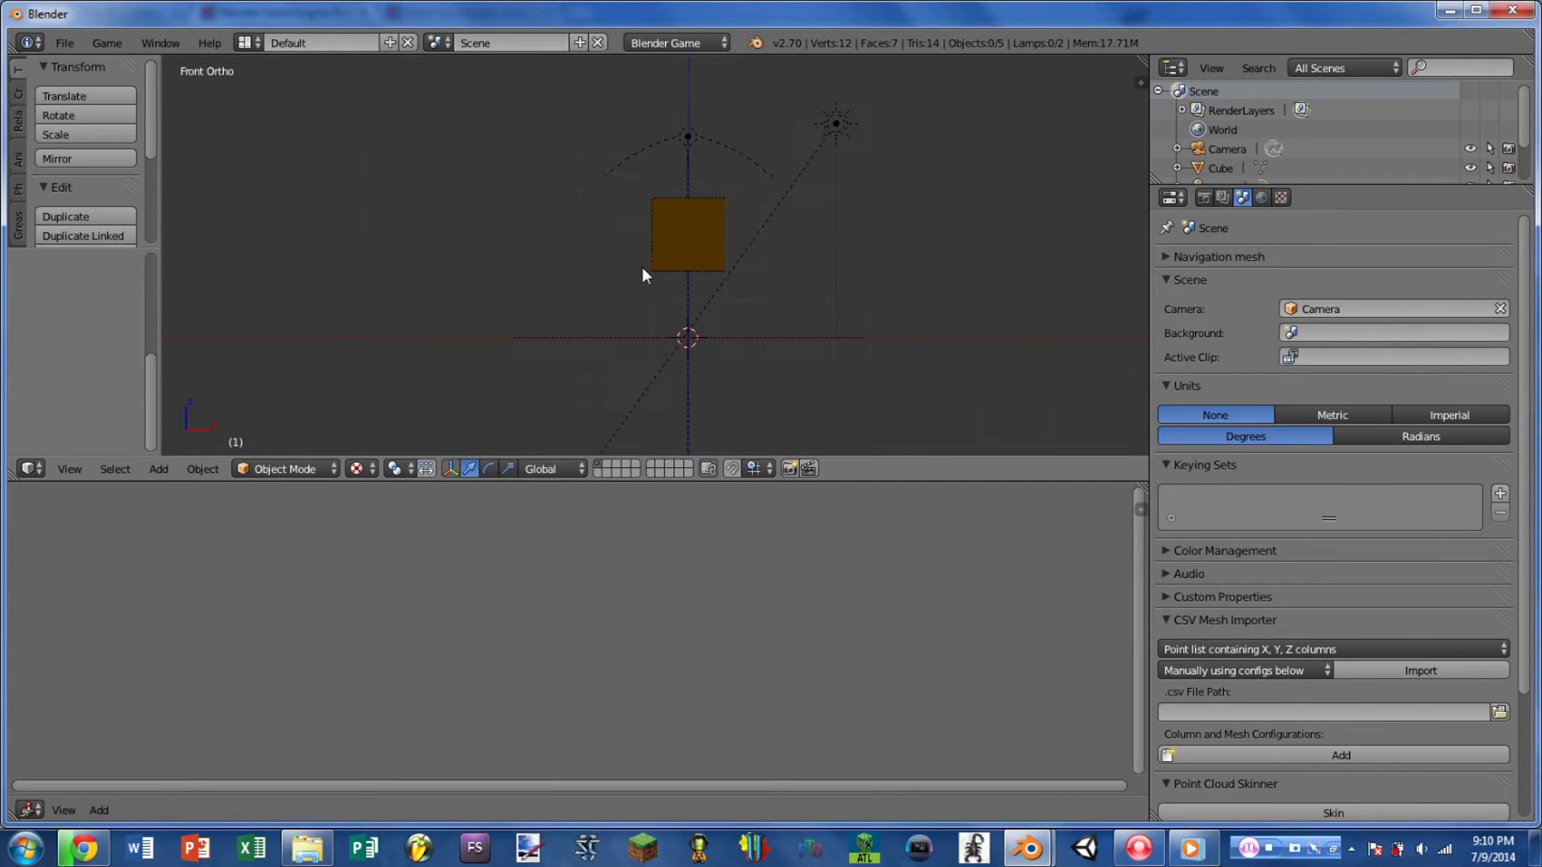
key(p)
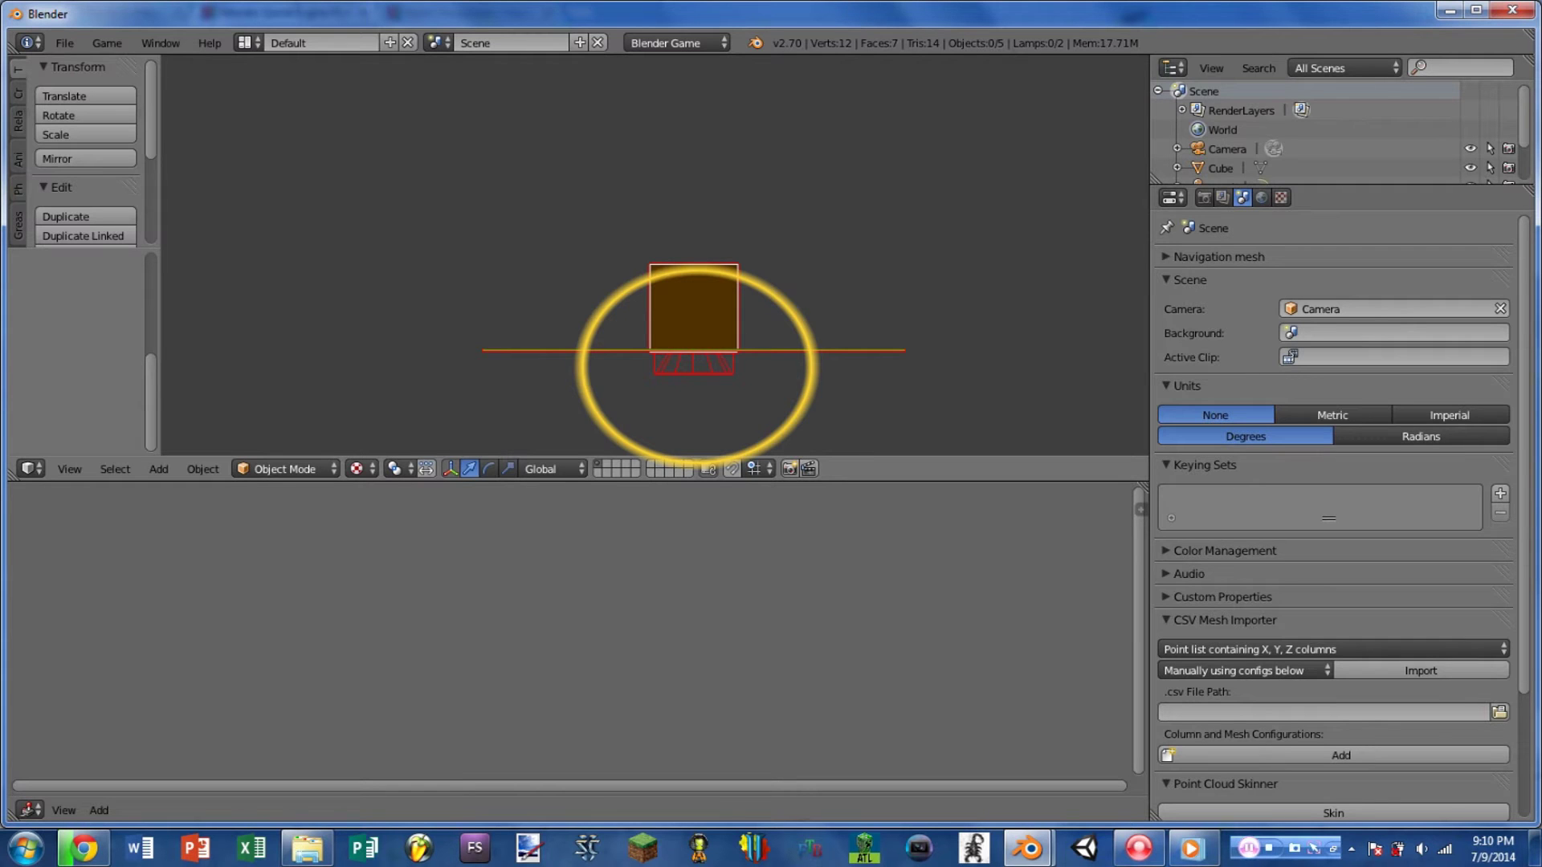
key(Escape)
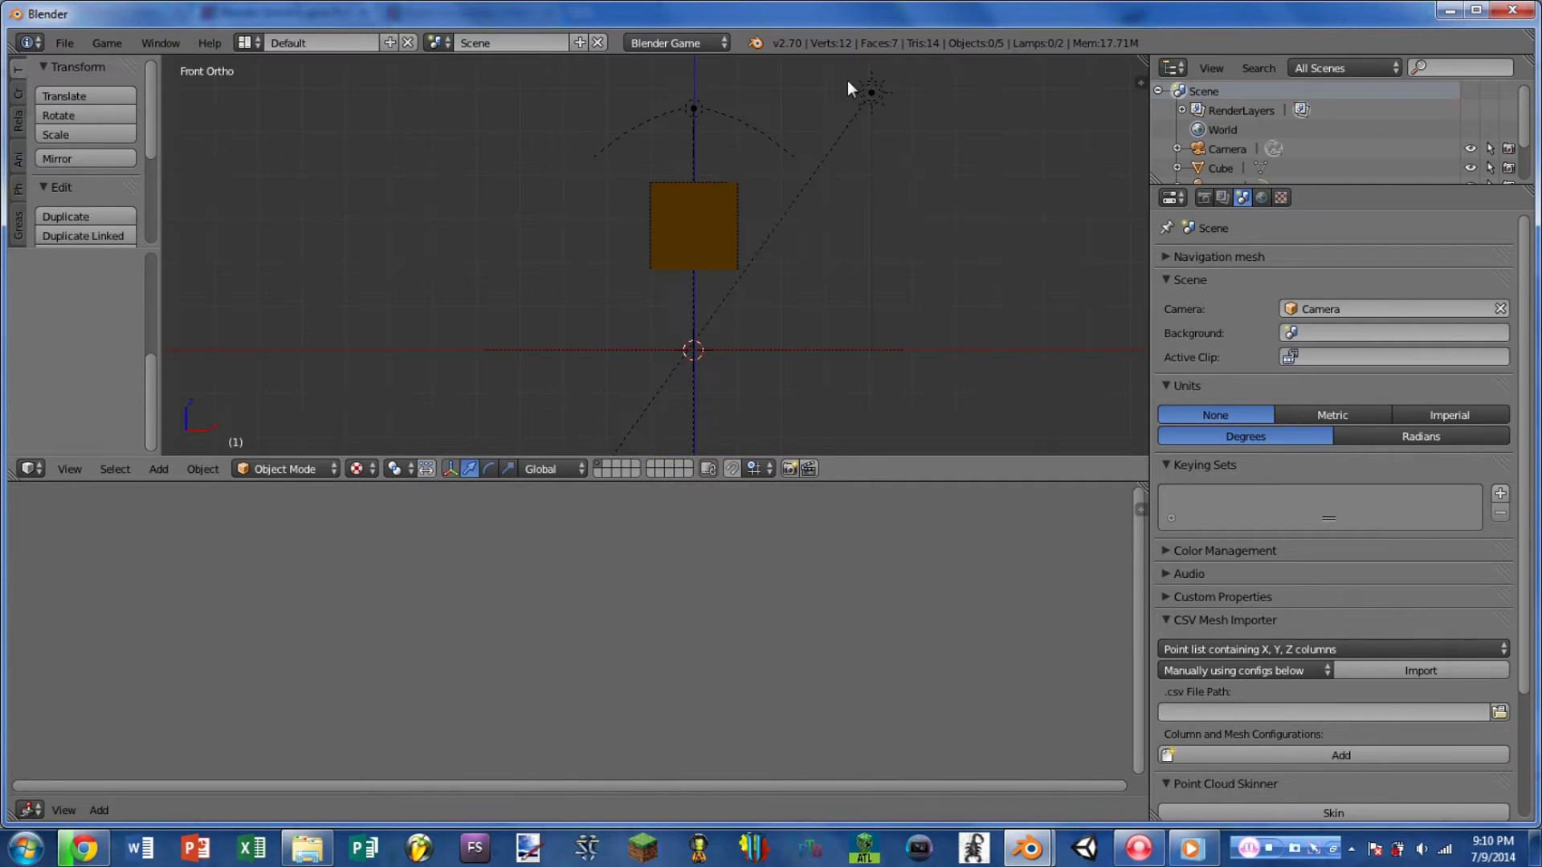
right_click(687, 232)
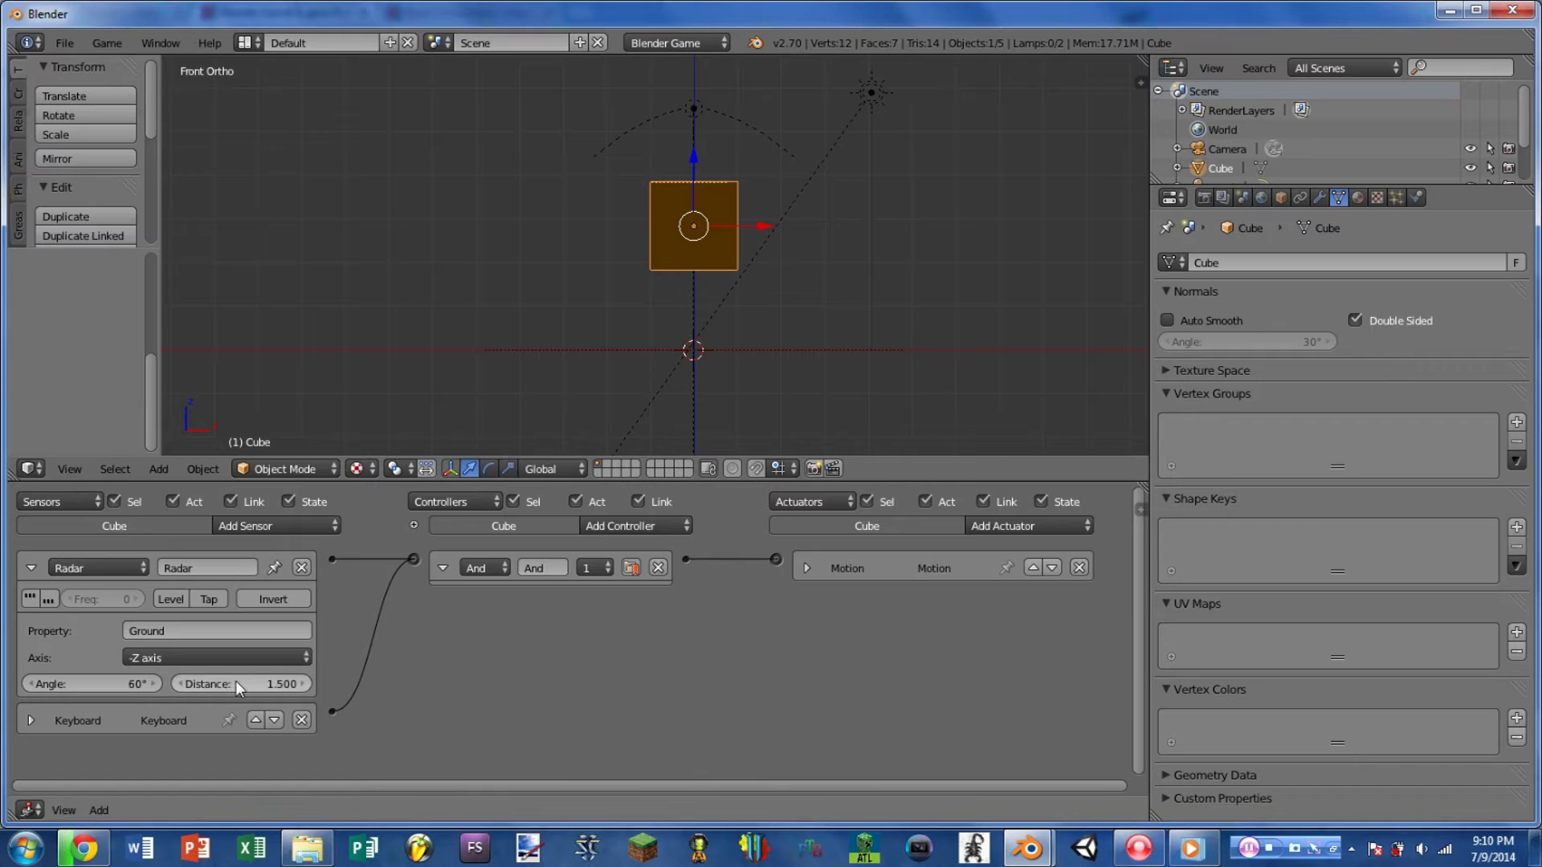
- Raise the Radar sensor's distance to 8.500 and test it with two game runs
drag(235, 683, 305, 684)
key(p)
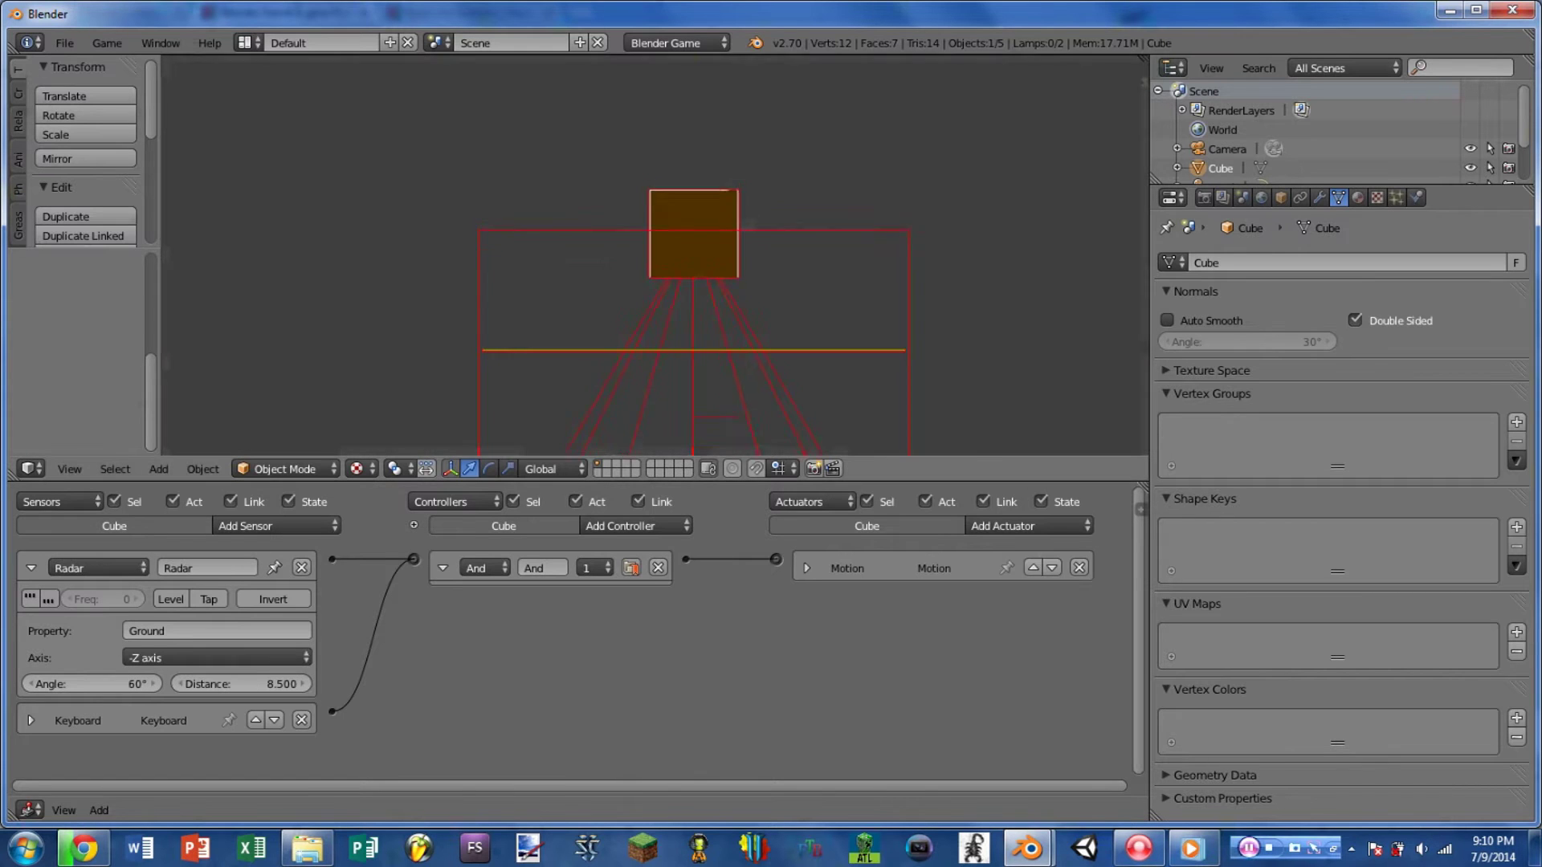
key(Escape)
key(p)
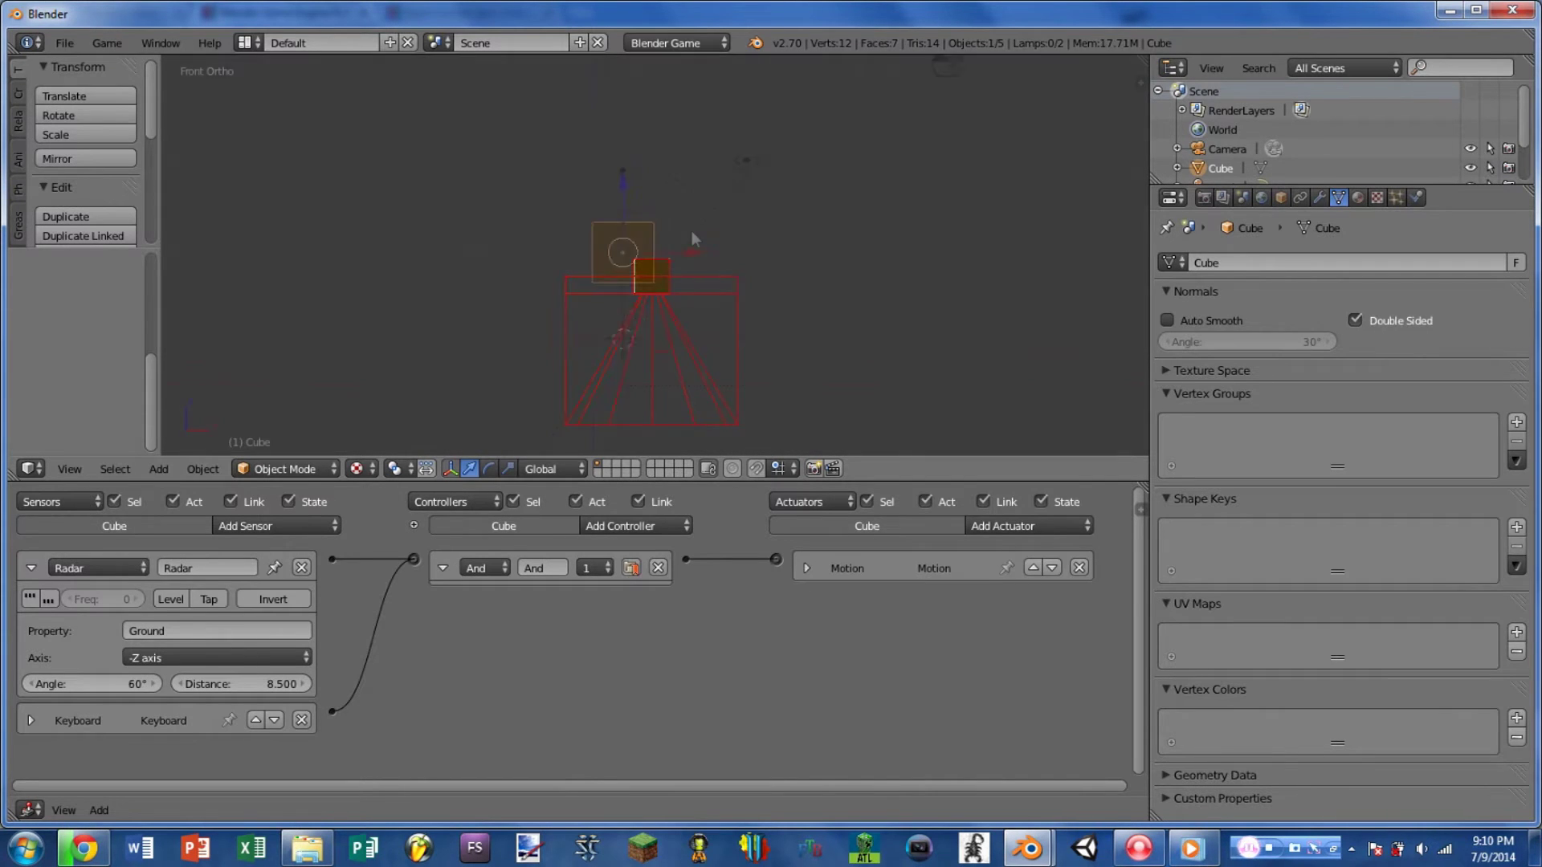
key(Escape)
- Look through the scene camera and zoom out until the whole camera frame shows
middle_drag(811, 253, 721, 282)
key(KP_0)
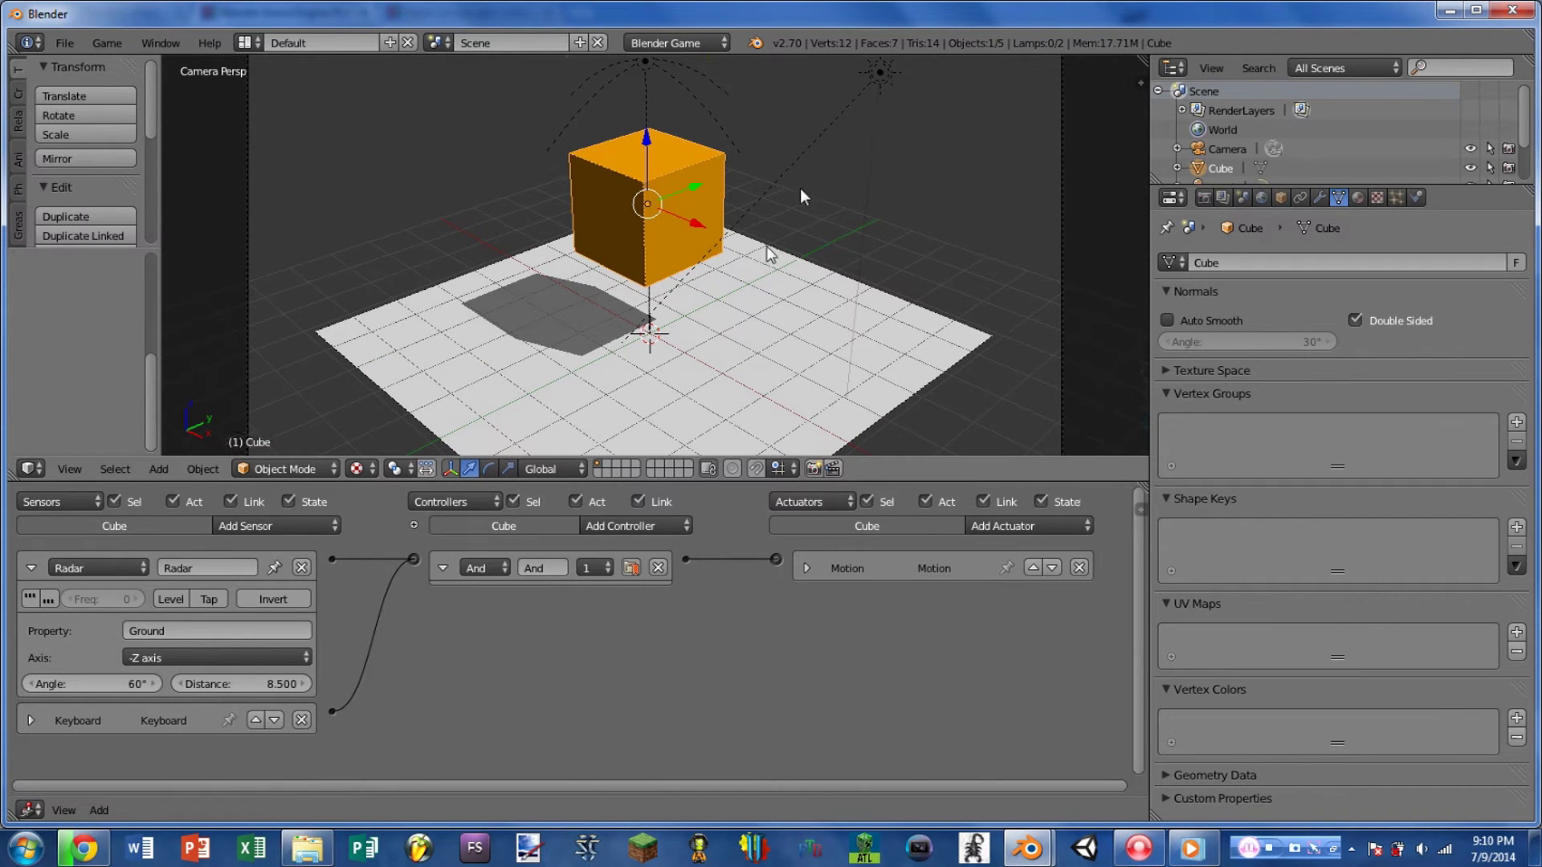
scroll(730, 366, down, 1)
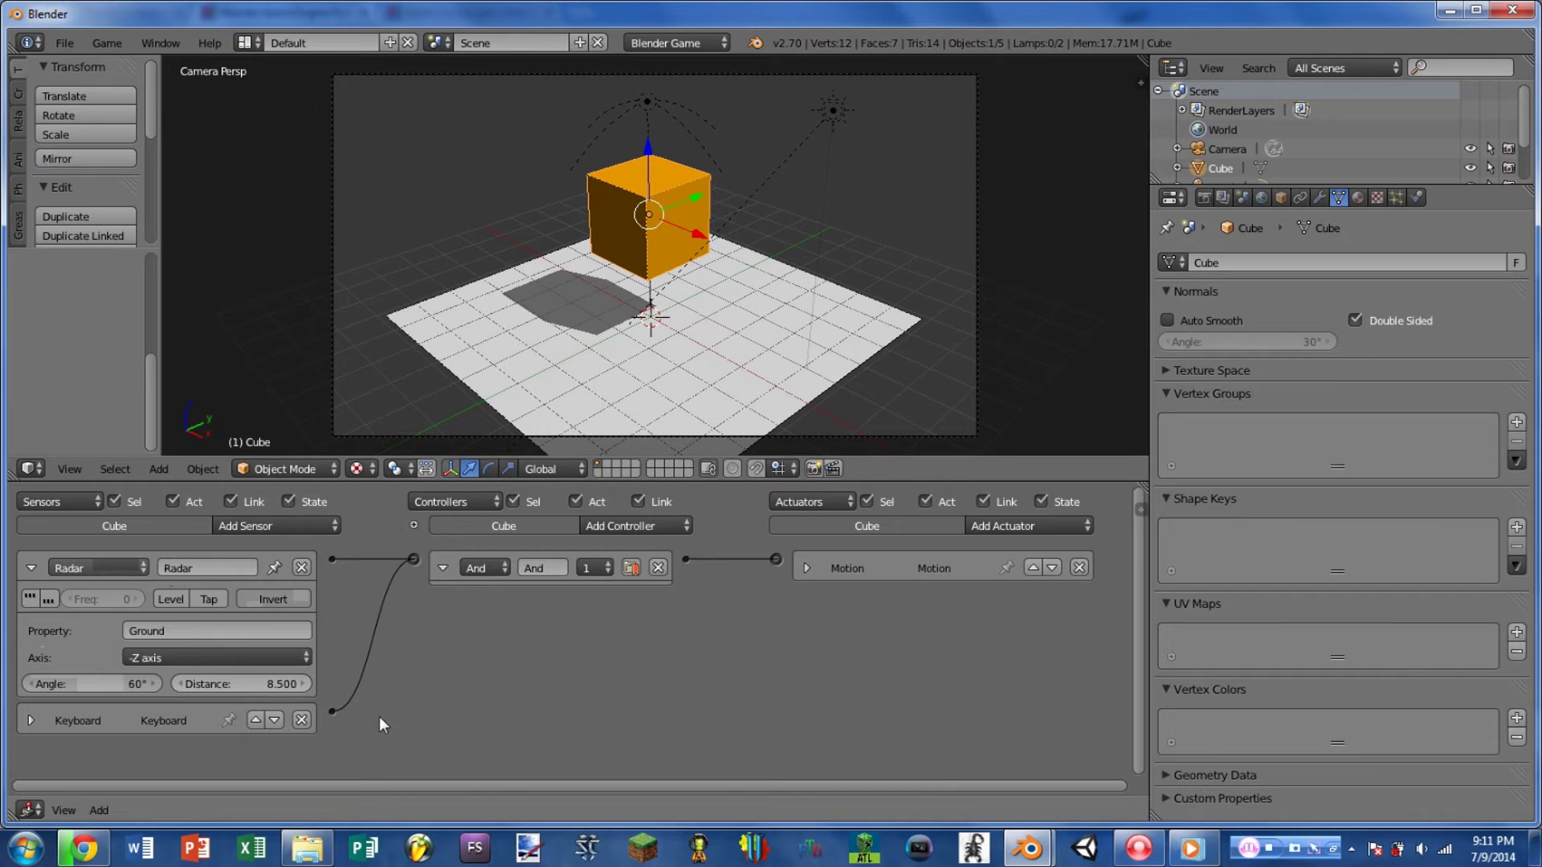
- Maximize the Logic Editor to show the Radar sensor settings in full, then restore the layout
key(ctrl+Up)
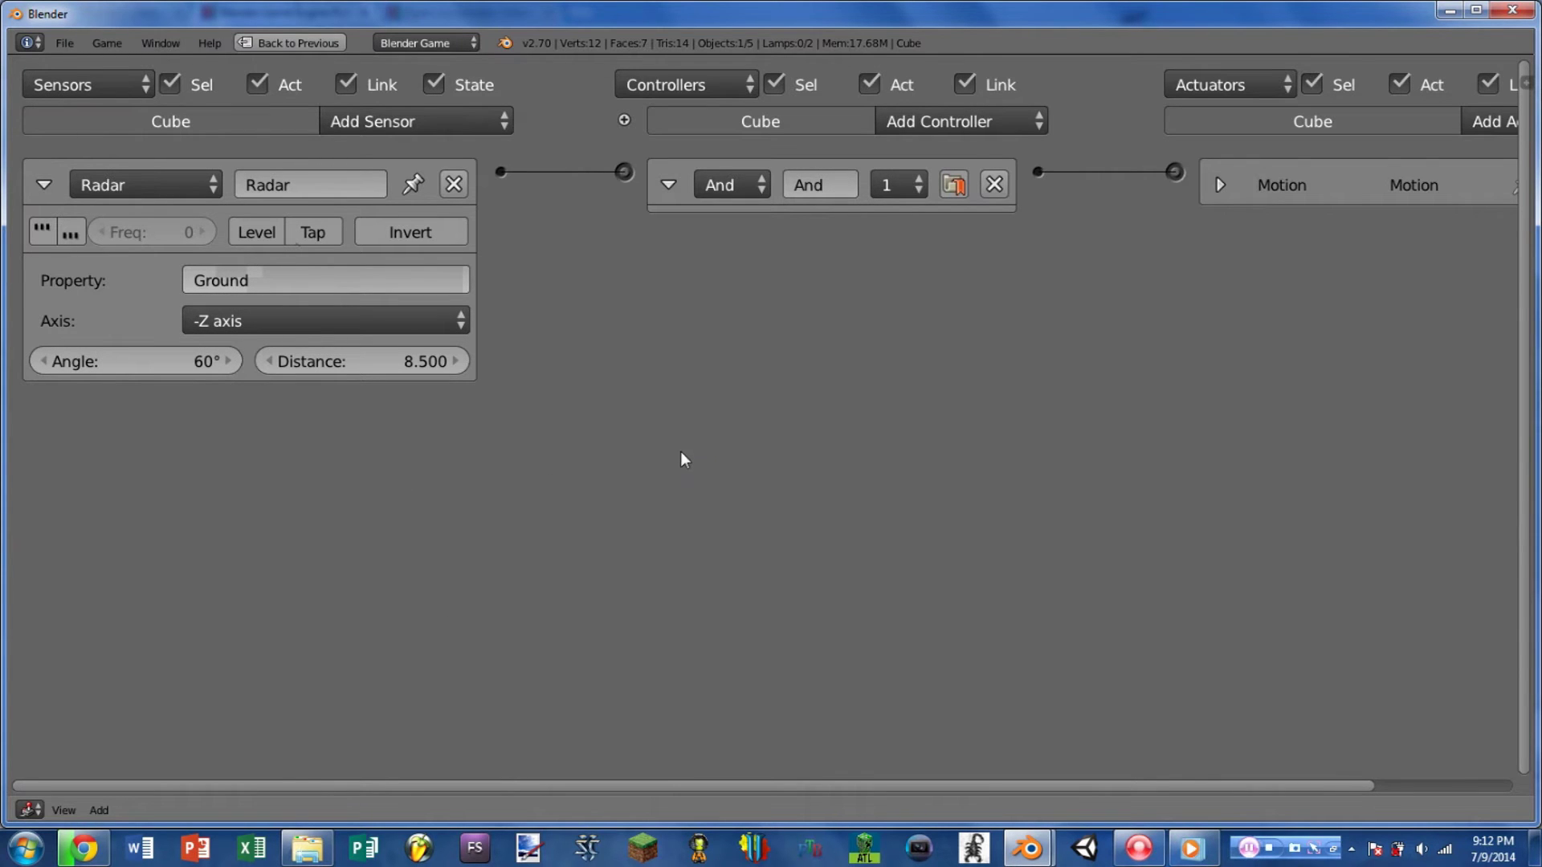
key(ctrl+Up)
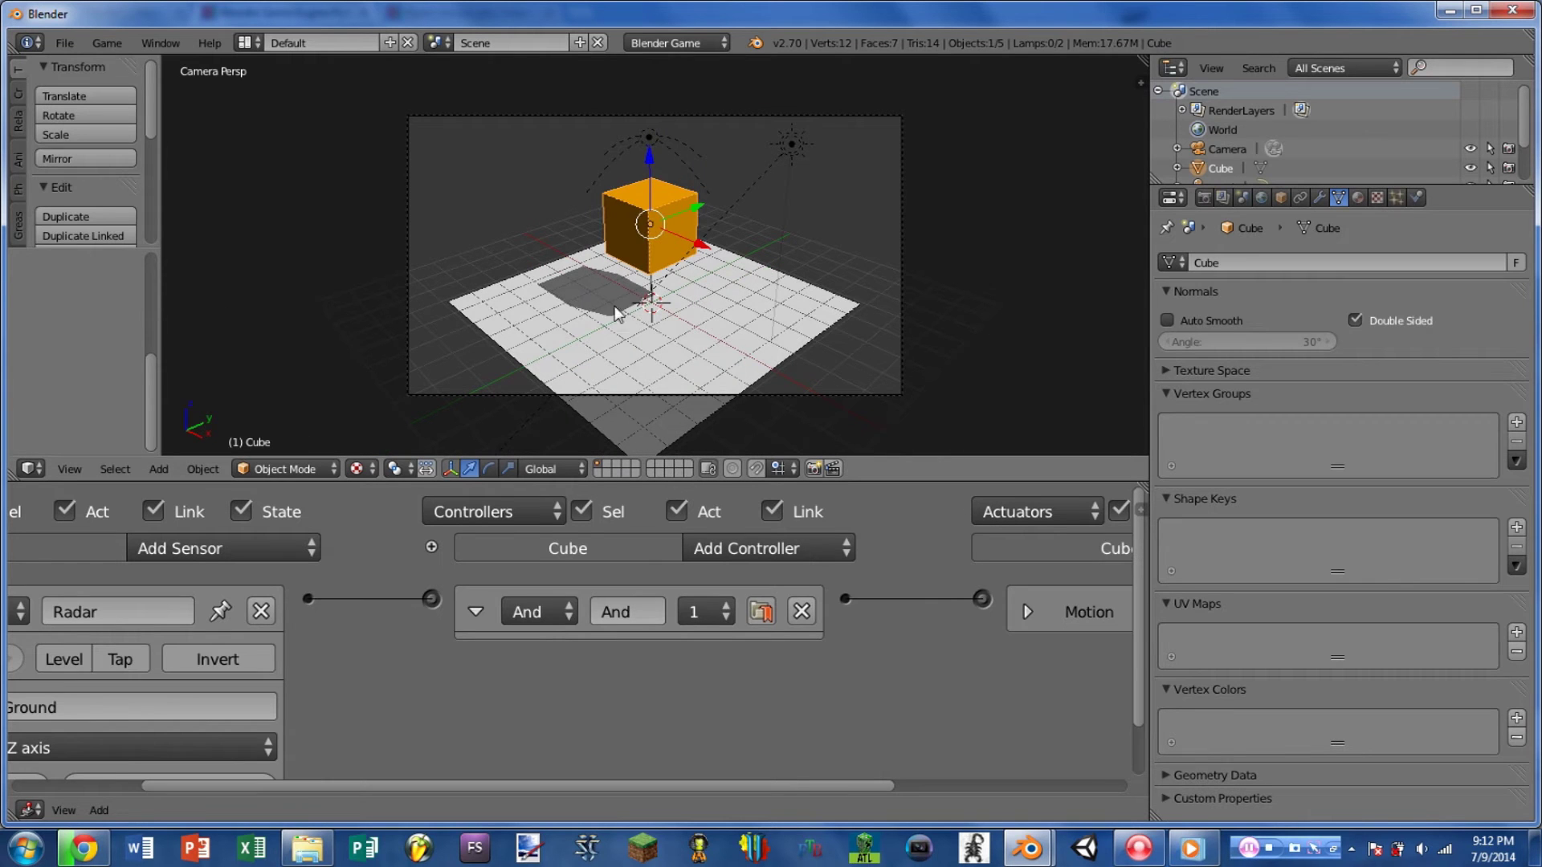
- Select the plane, show its game properties, and test-run the game
right_click(601, 328)
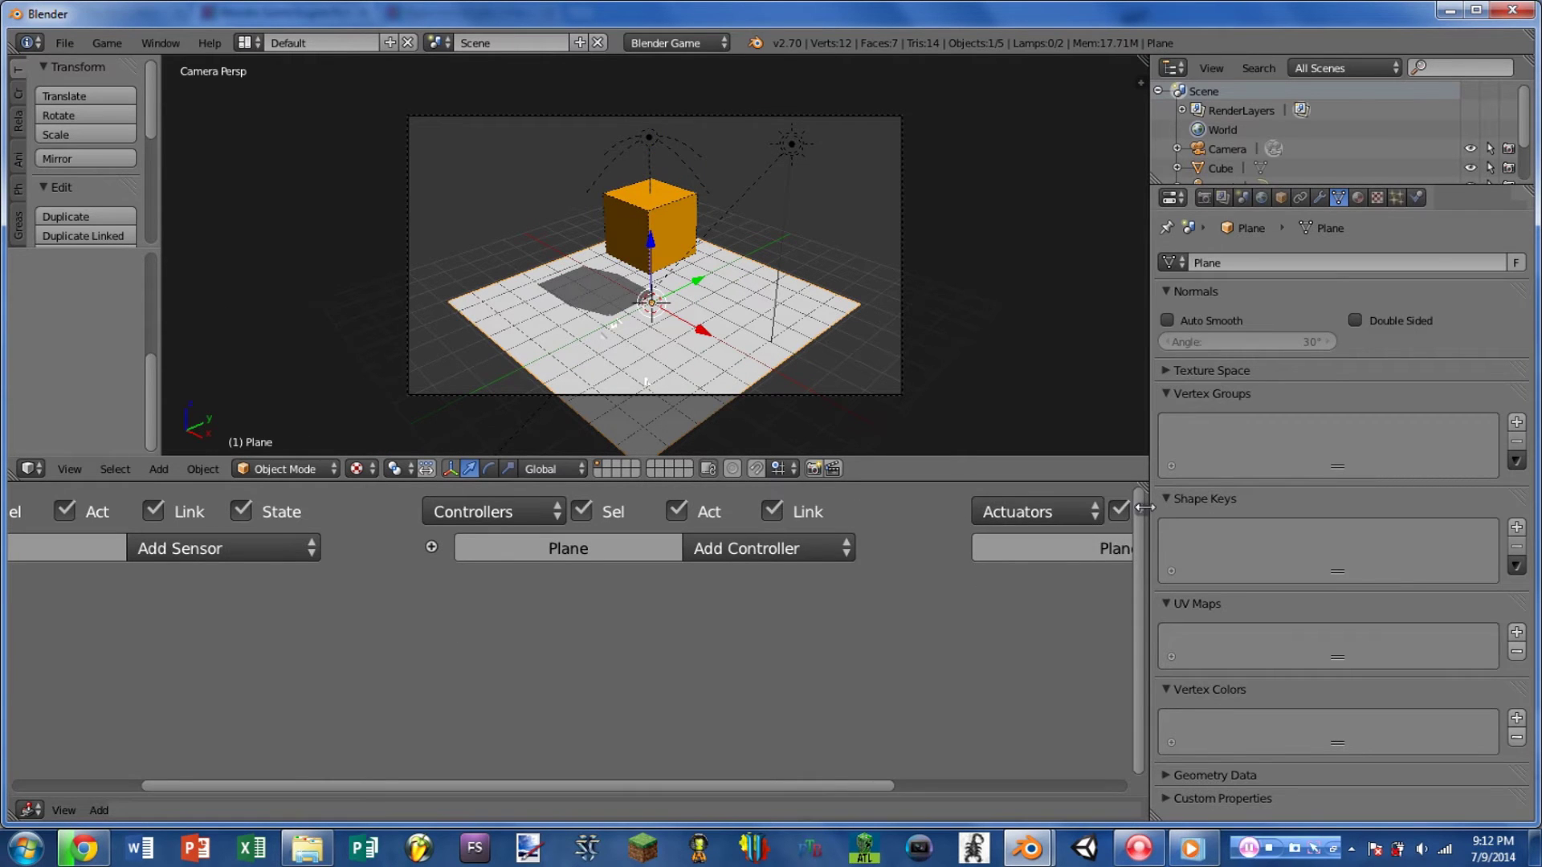
key(n)
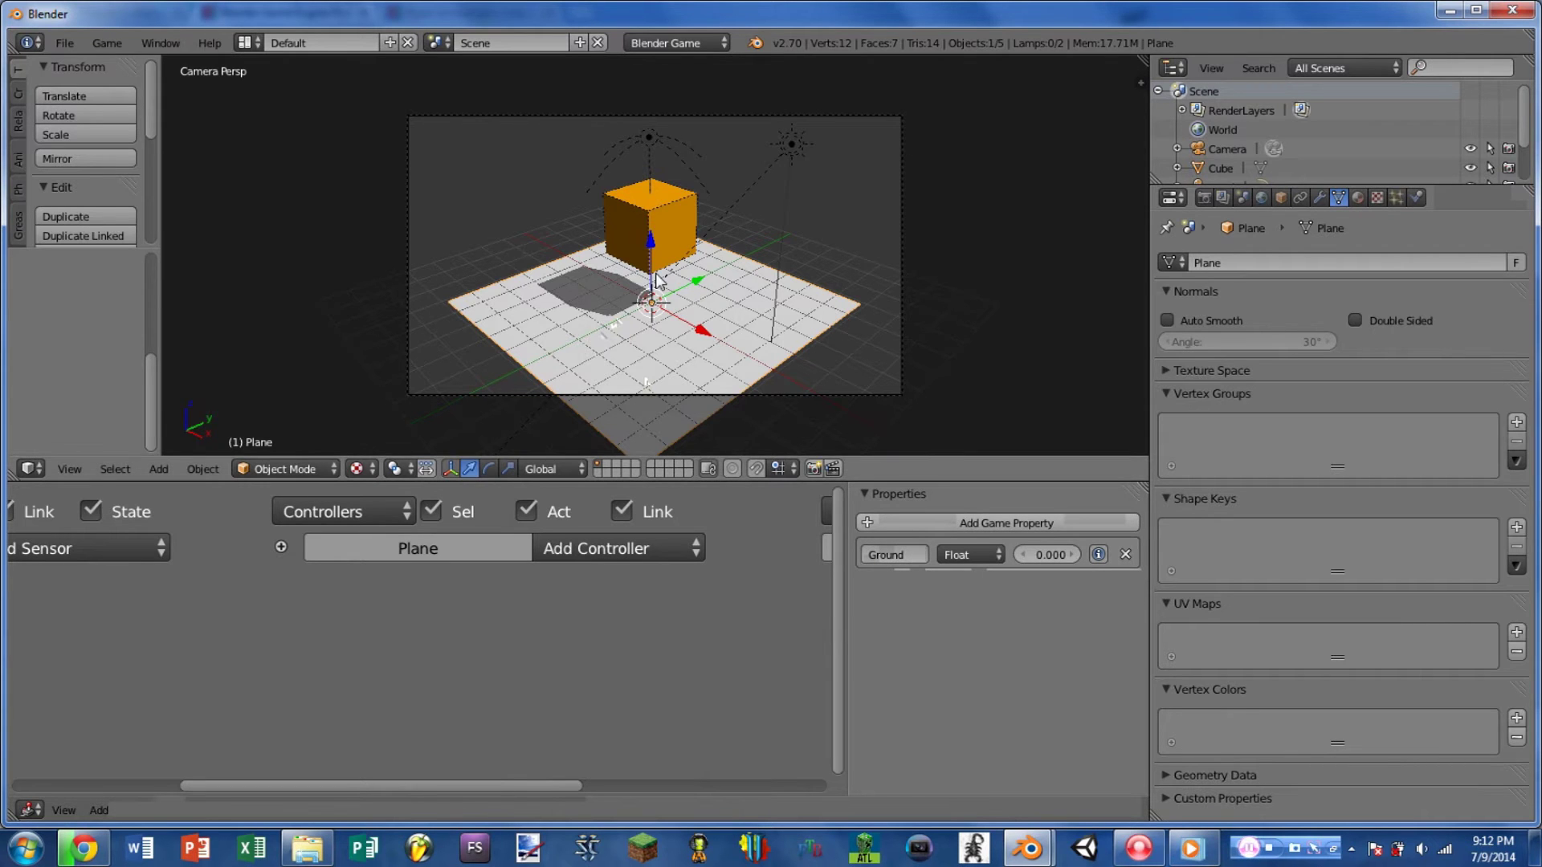
key(p)
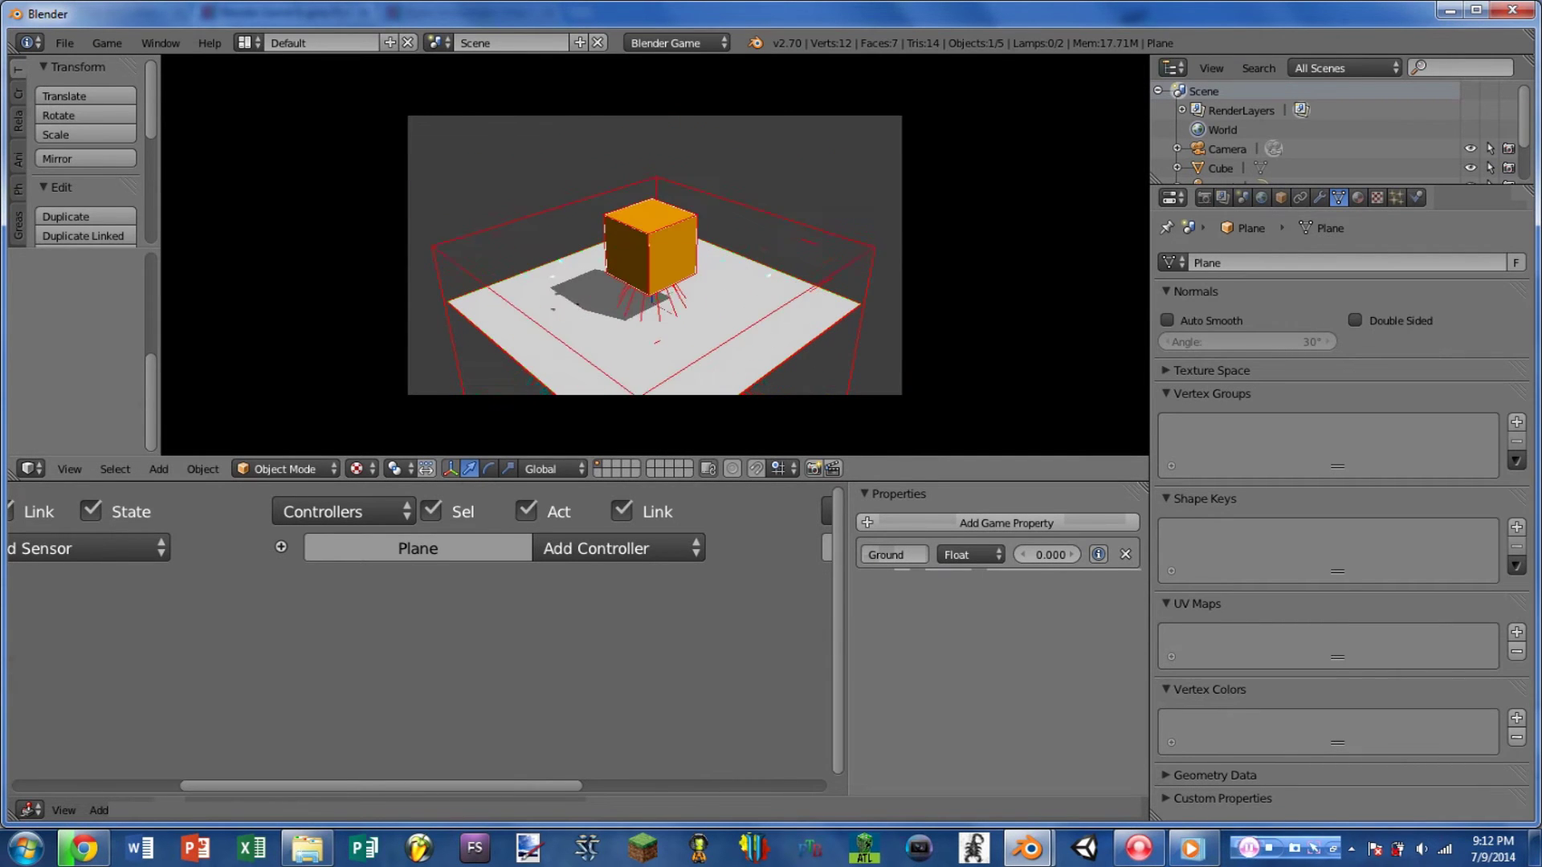
key(Escape)
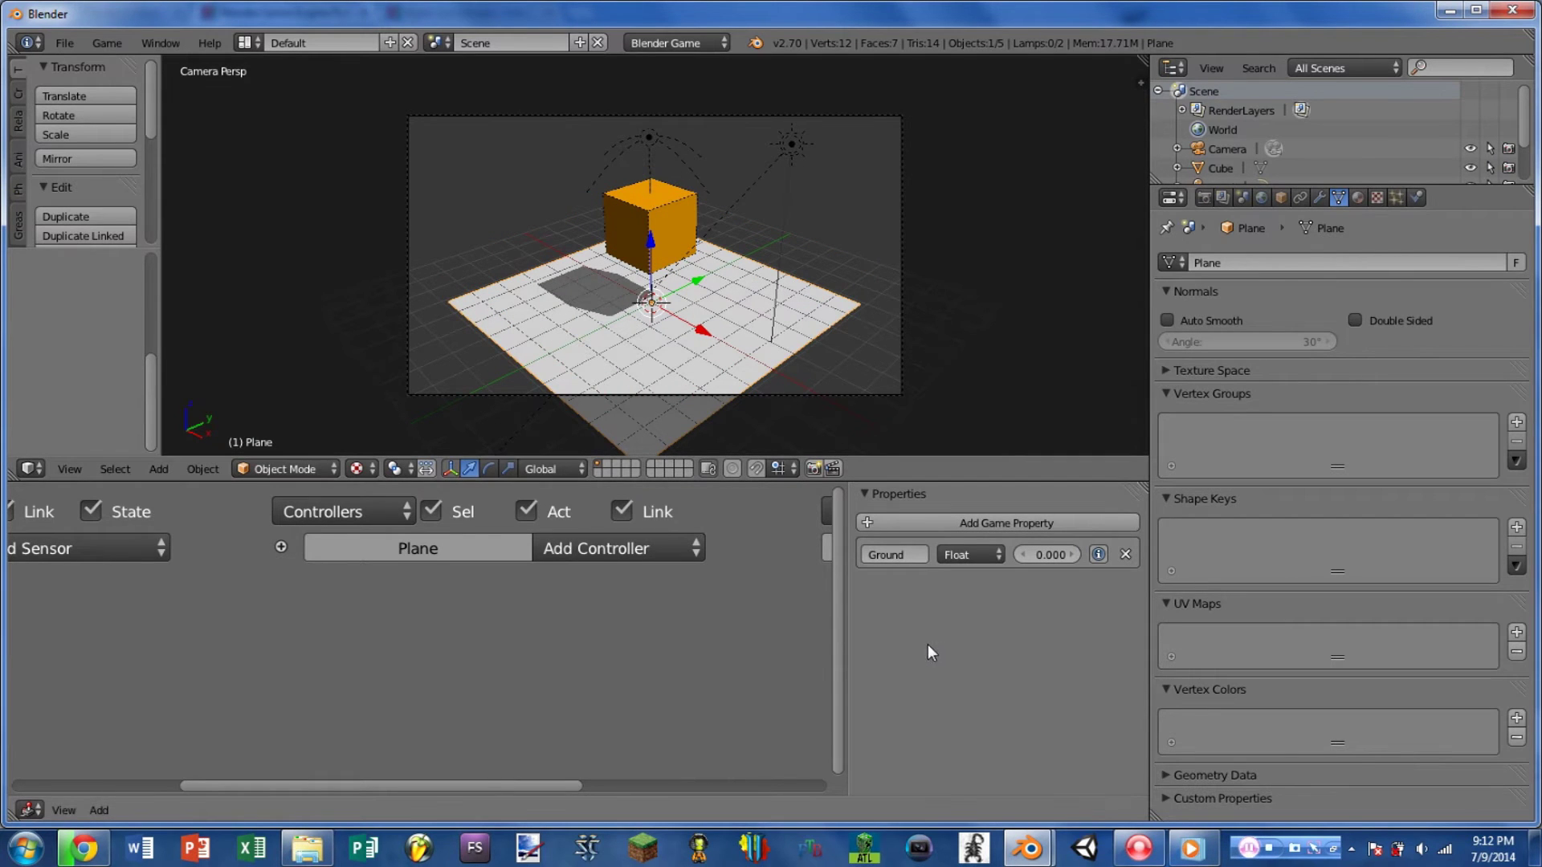
- Rename the plane's Ground property to ntoGround, test the game again, and select the cube
click(896, 554)
text(n)
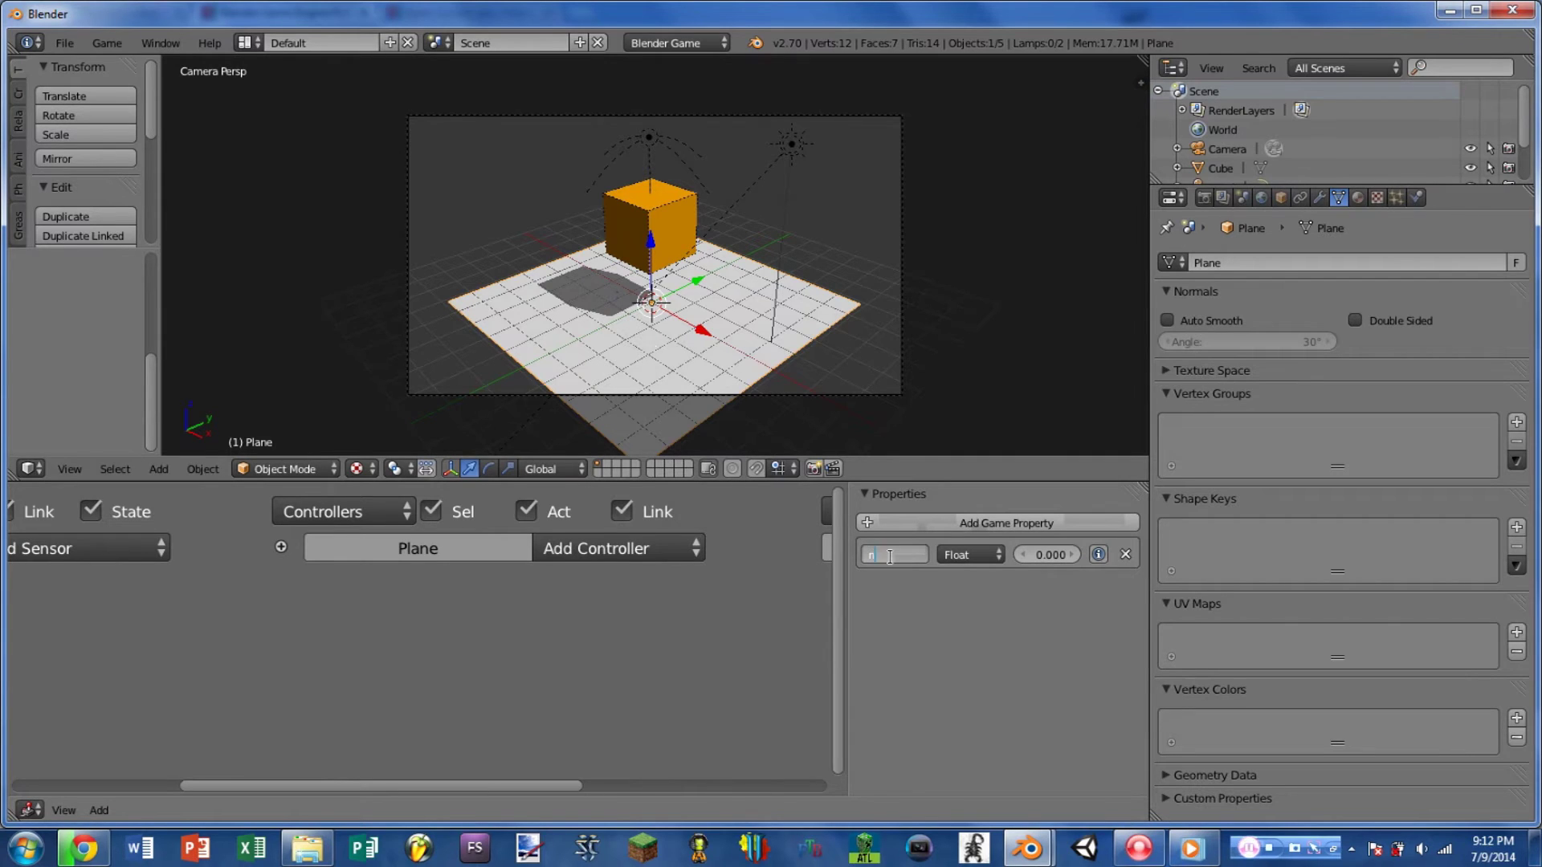
text(toGround)
key(Return)
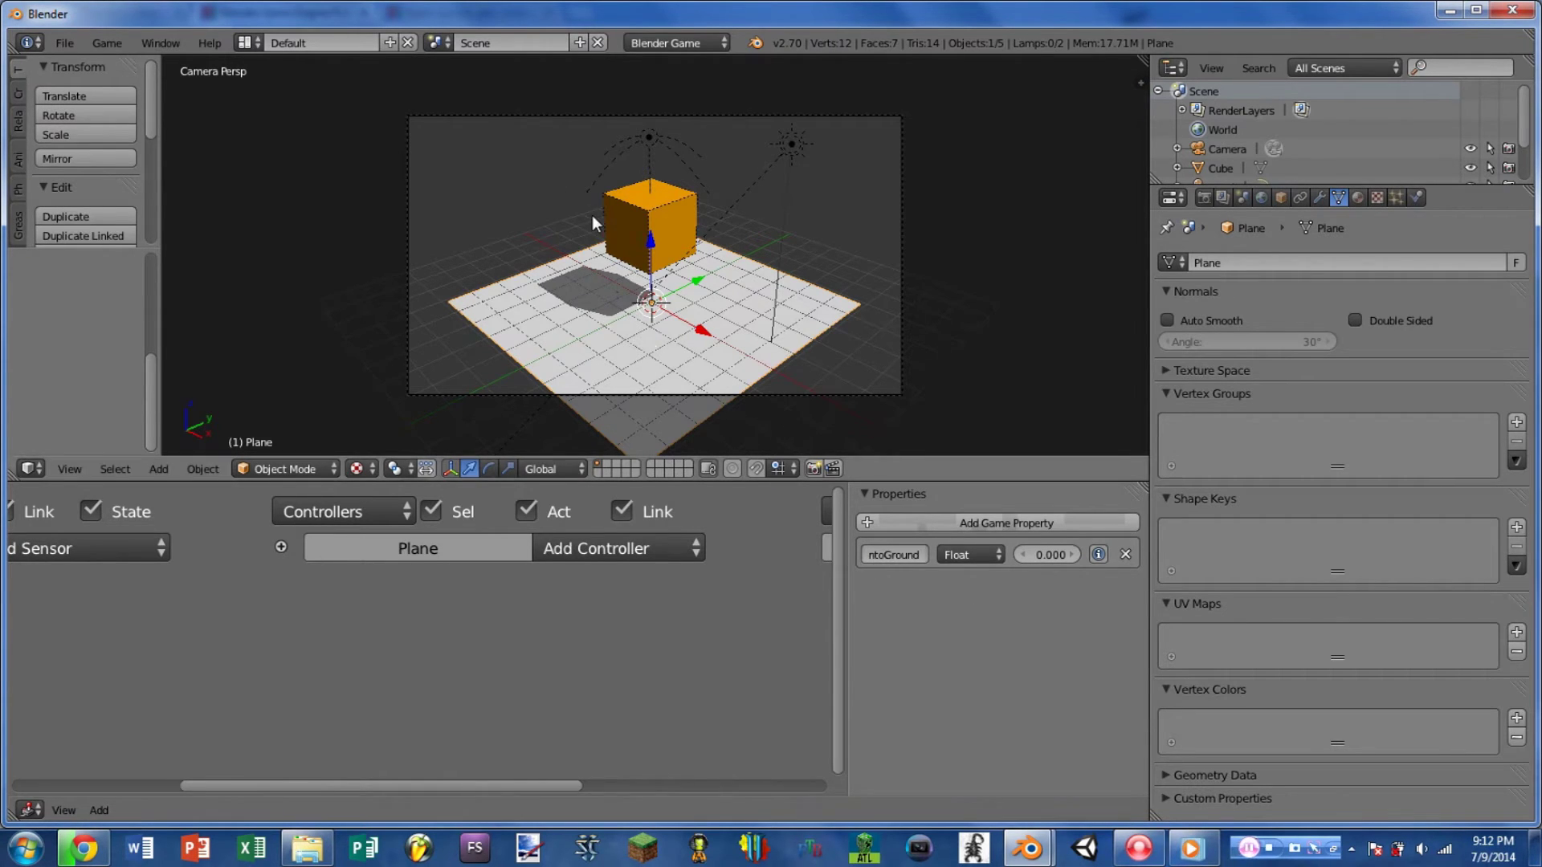
key(p)
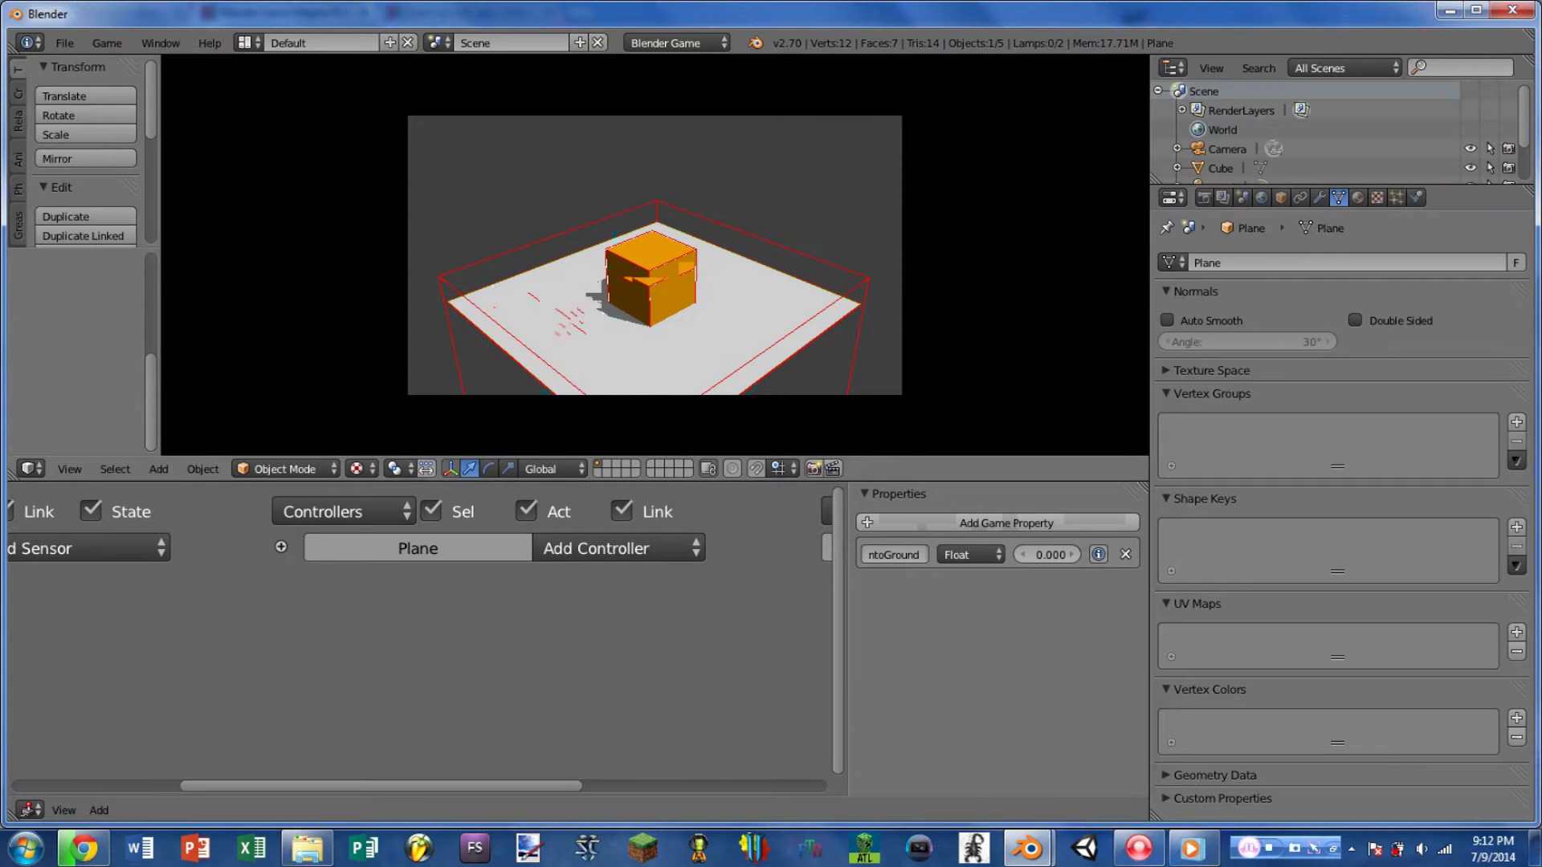
key(Escape)
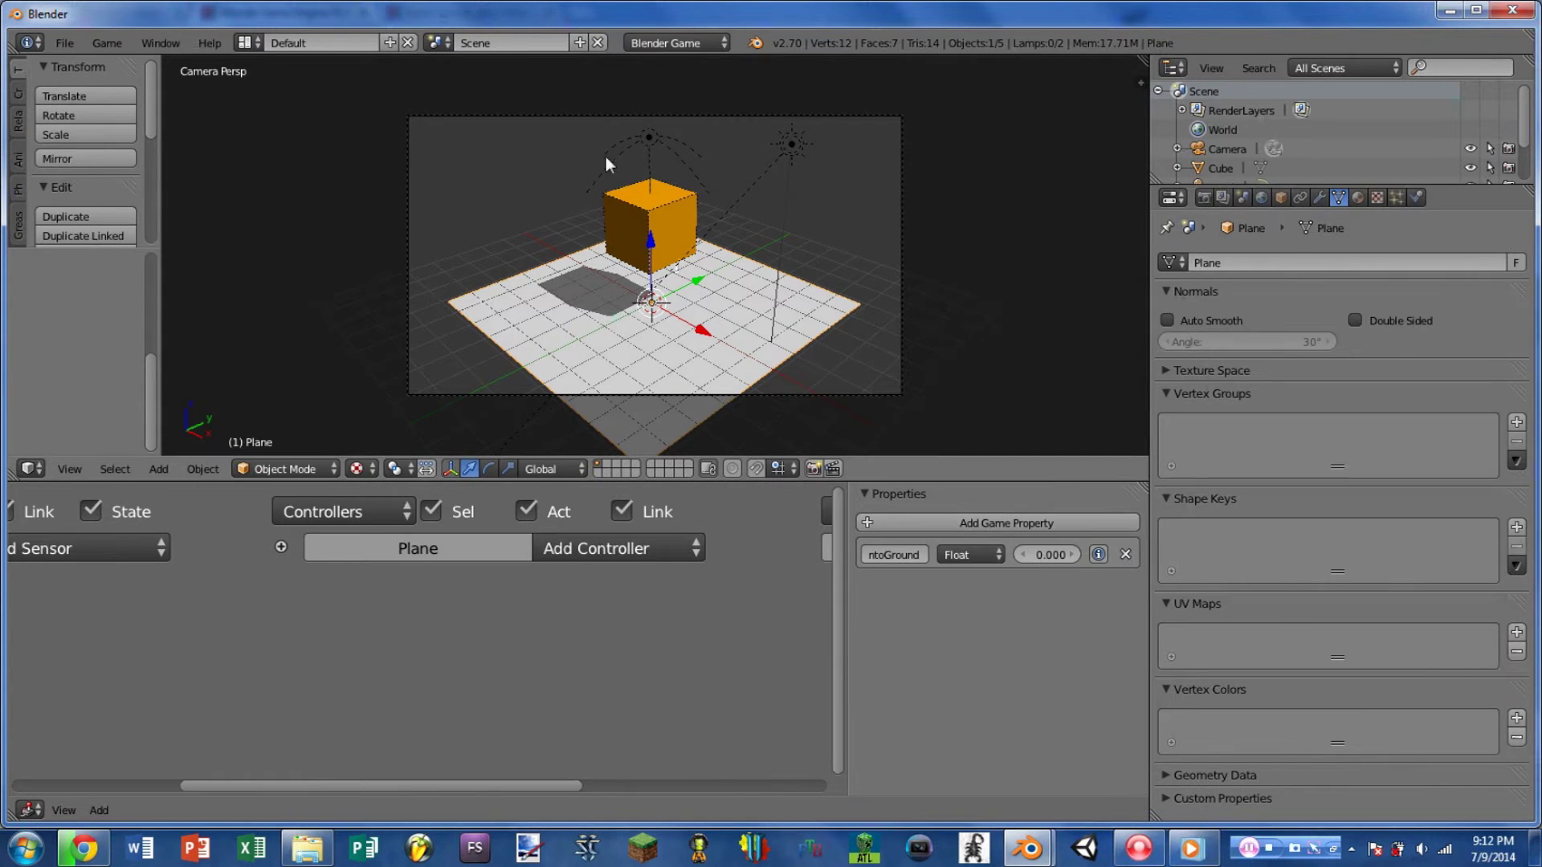
right_click(666, 224)
middle_drag(234, 653, 577, 598)
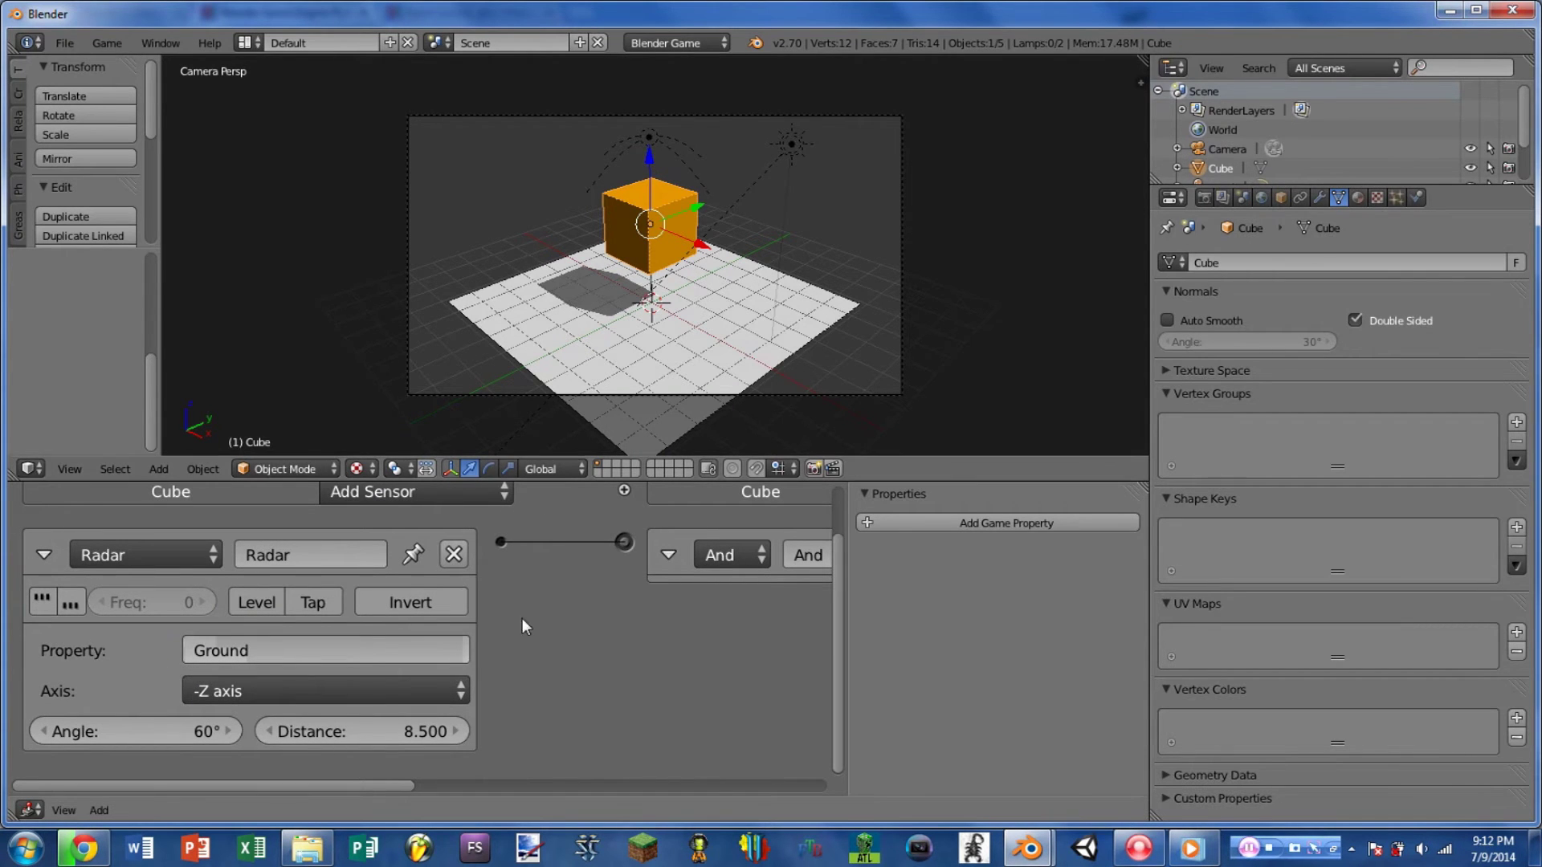
- Maximize the Logic Editor and open the Radar sensor's Axis dropdown
key(ctrl+Up)
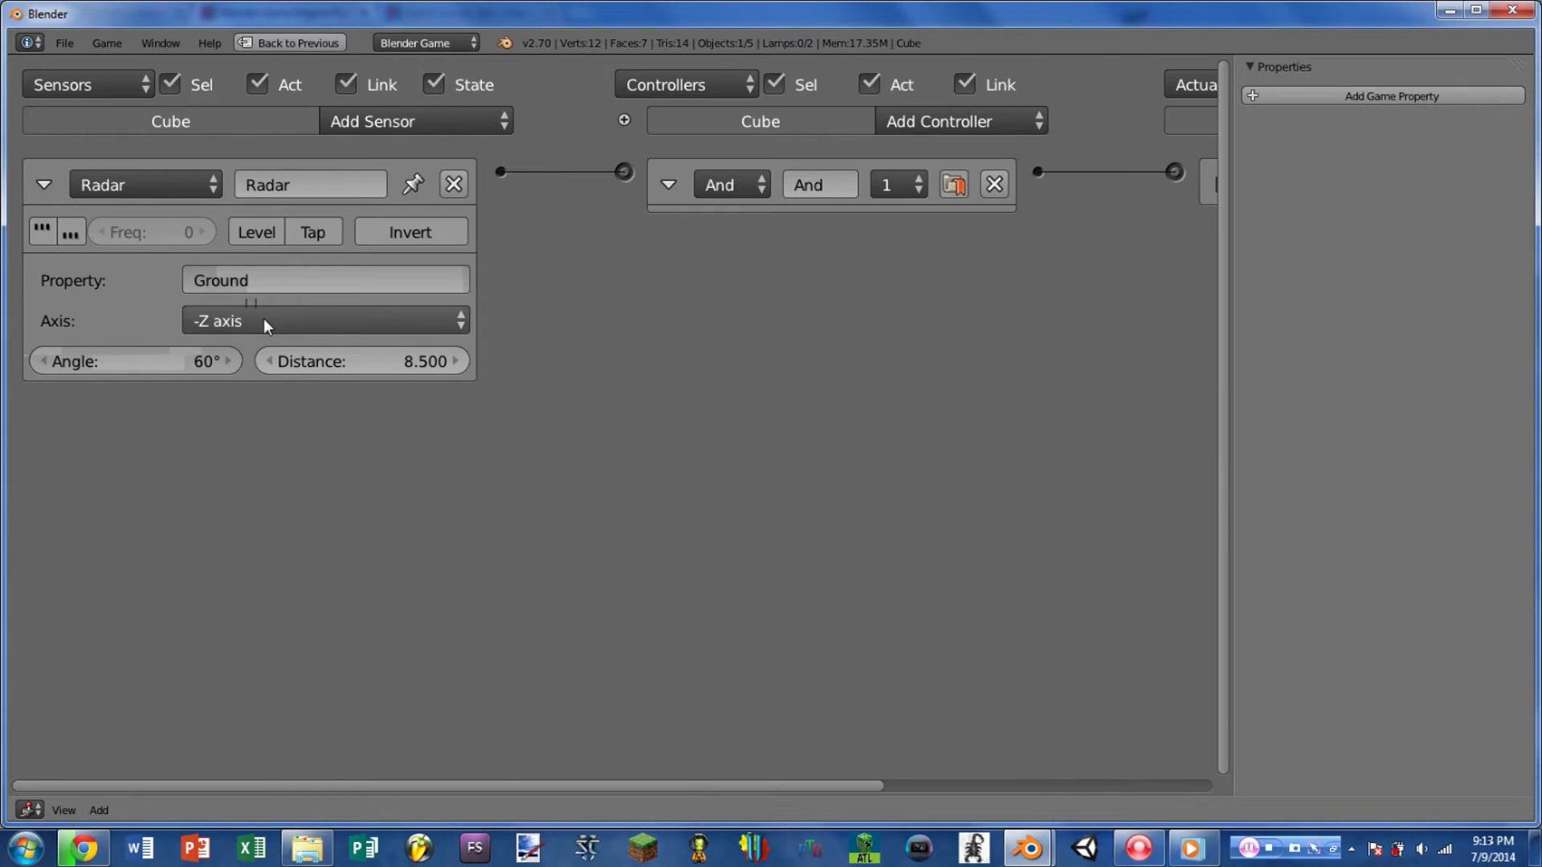
click(361, 321)
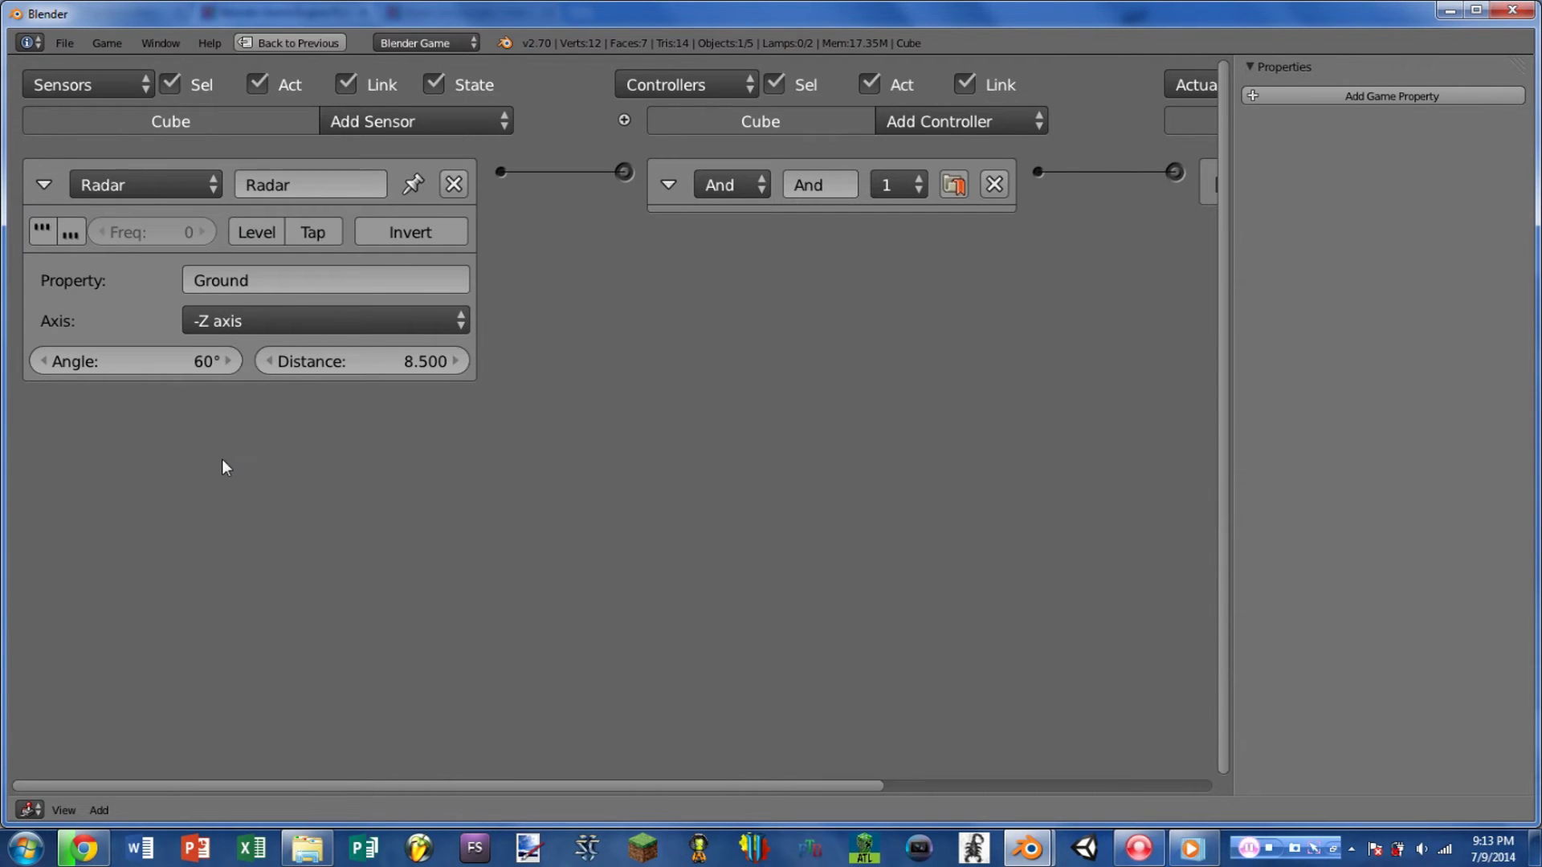
click(262, 321)
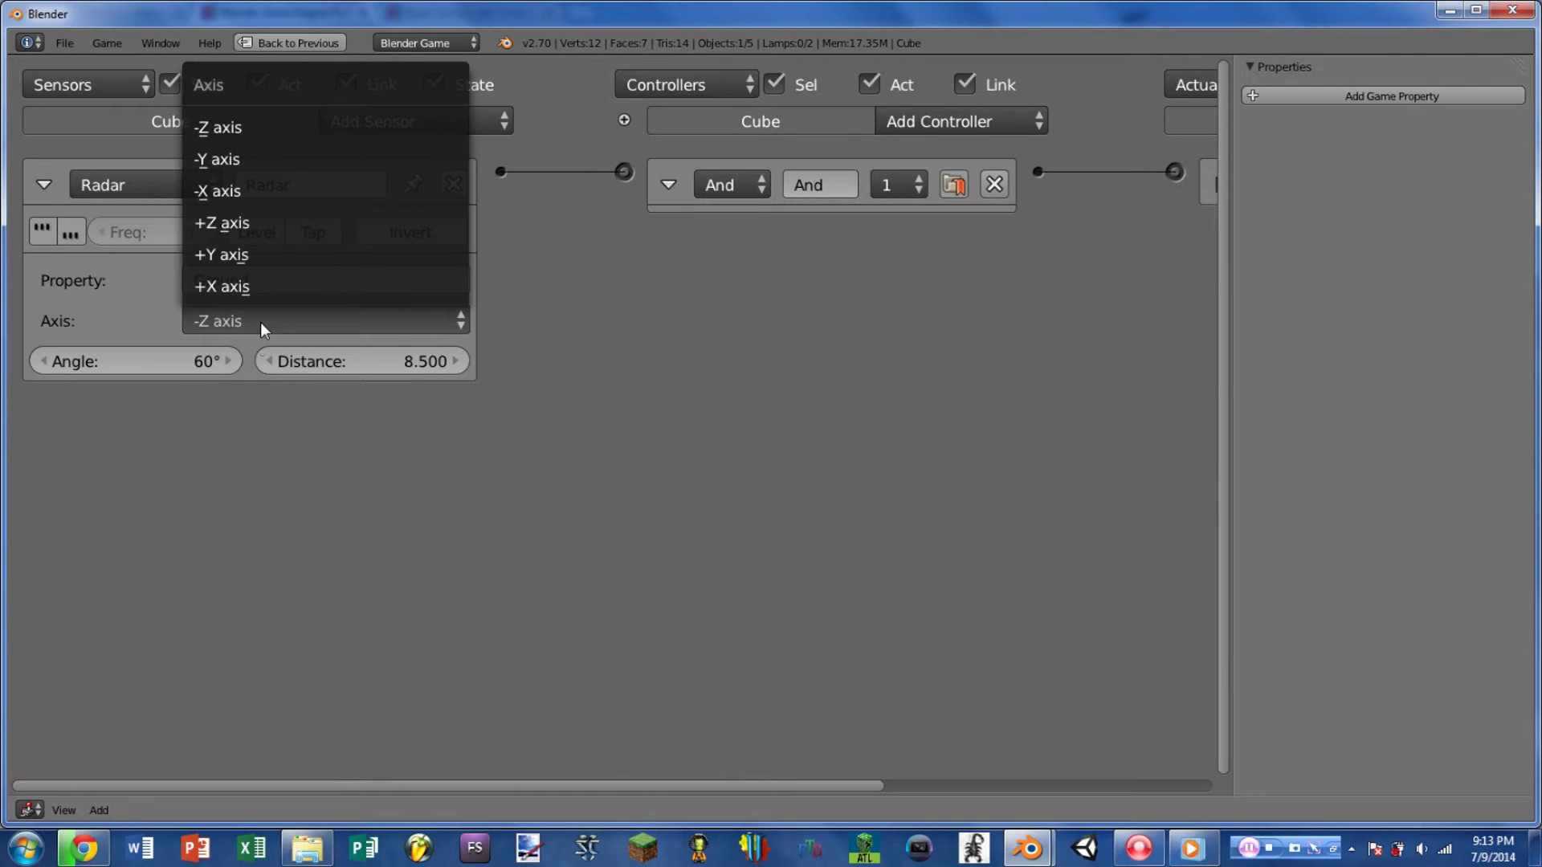
- Set the Radar axis to +X axis, restore the layout, and test-run the game
click(277, 285)
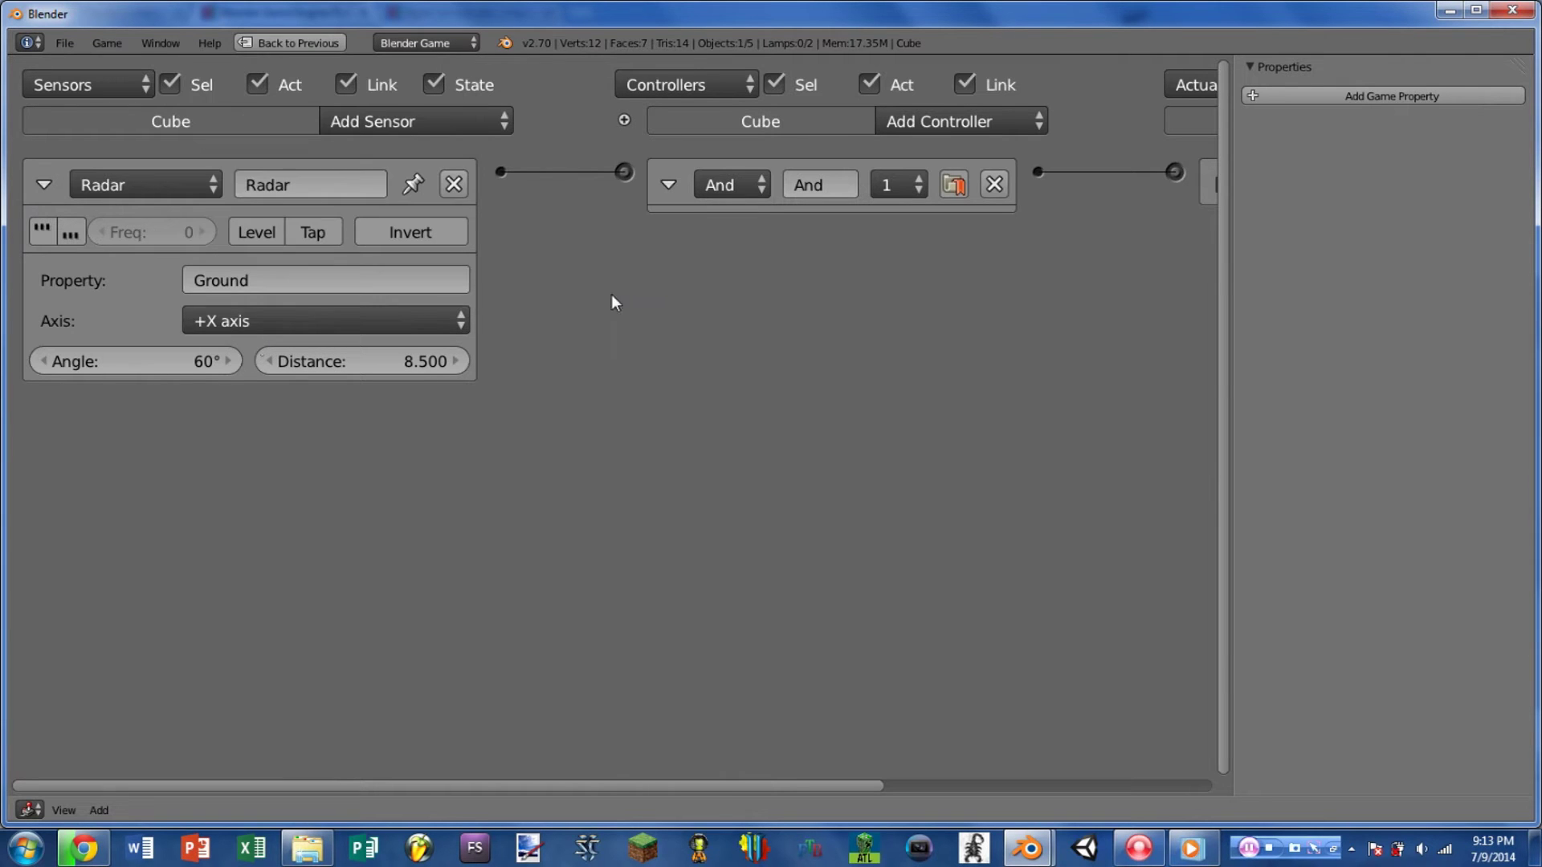
key(ctrl+Up)
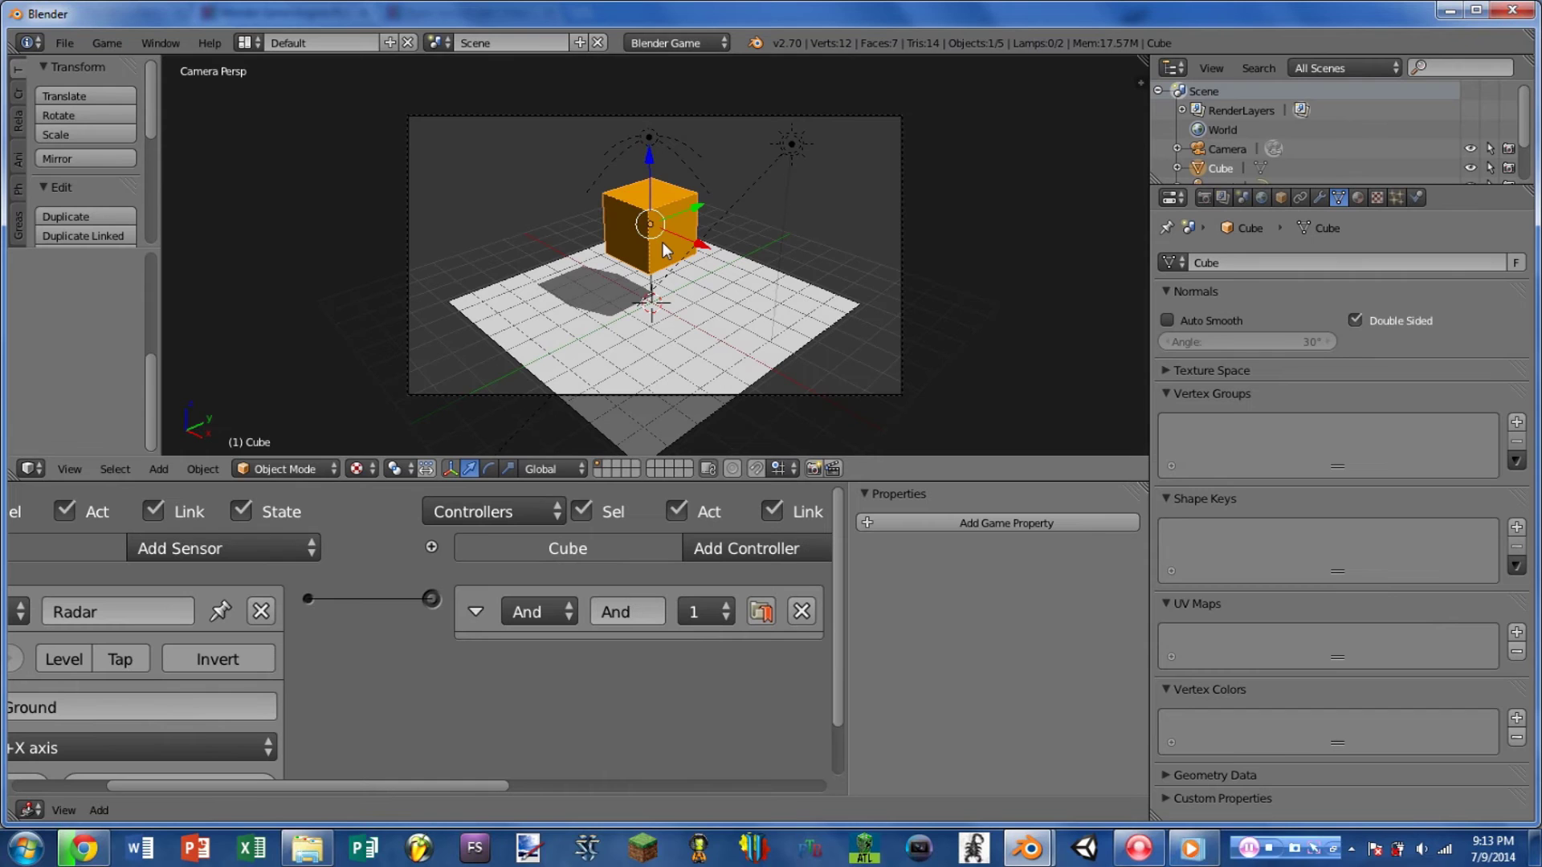
key(p)
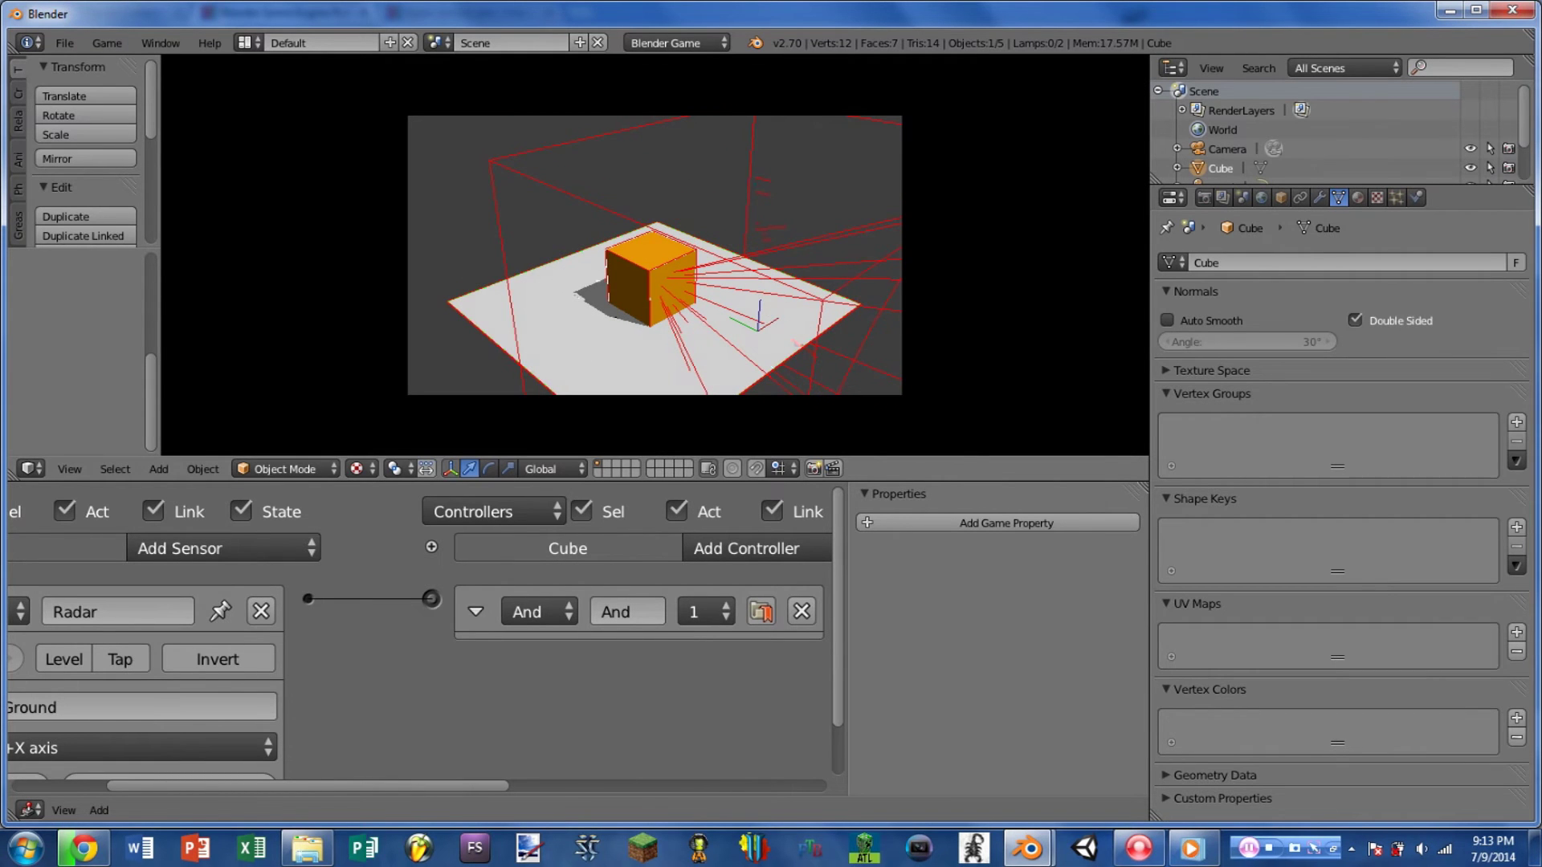
key(Escape)
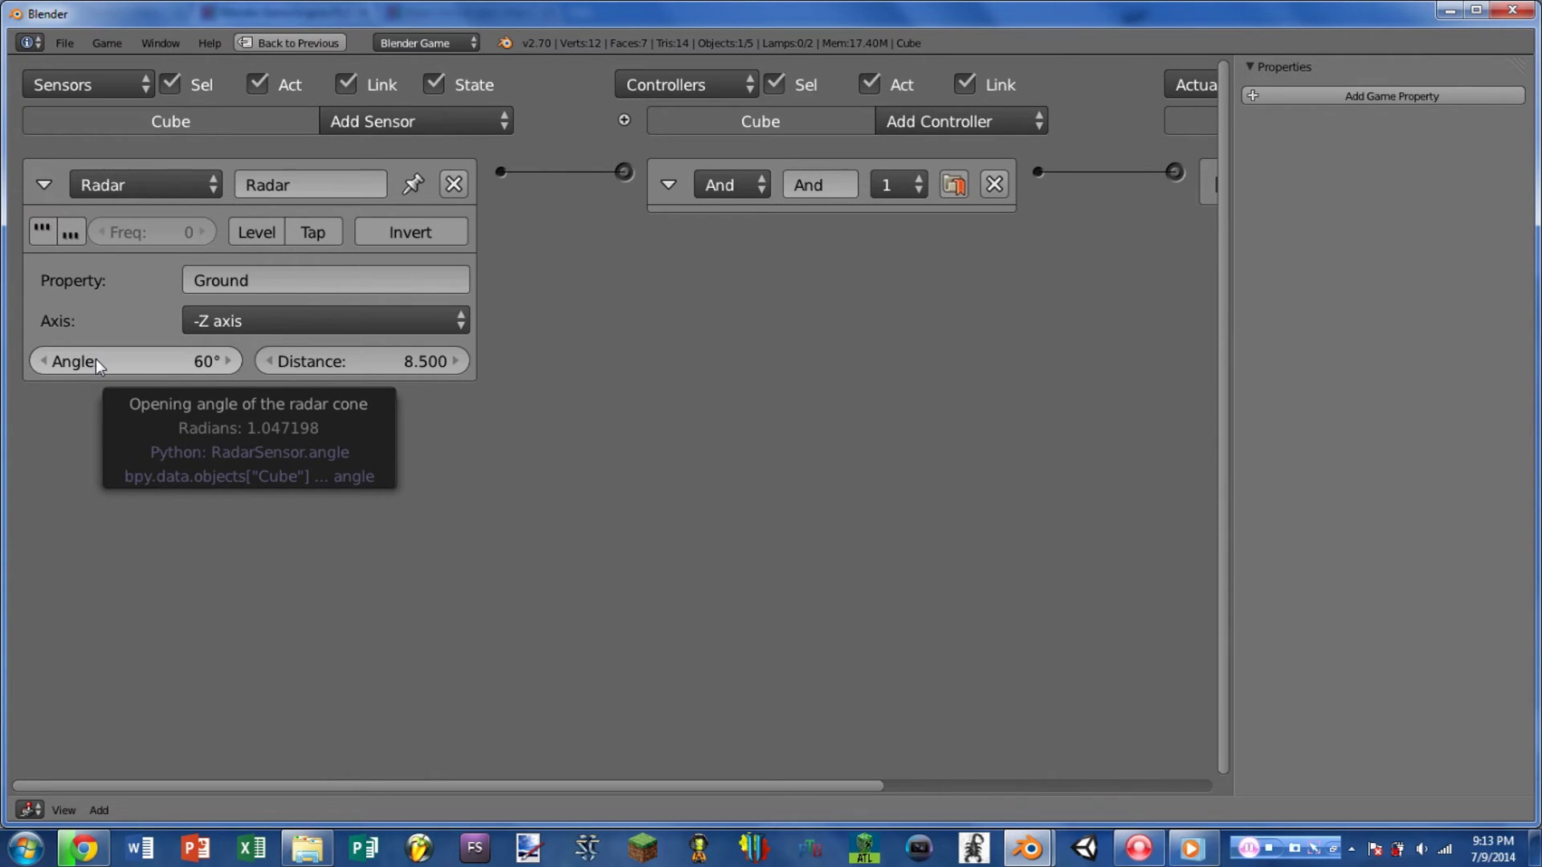
- Add a new cone and view the scene from Front Ortho
key(ctrl+Up)
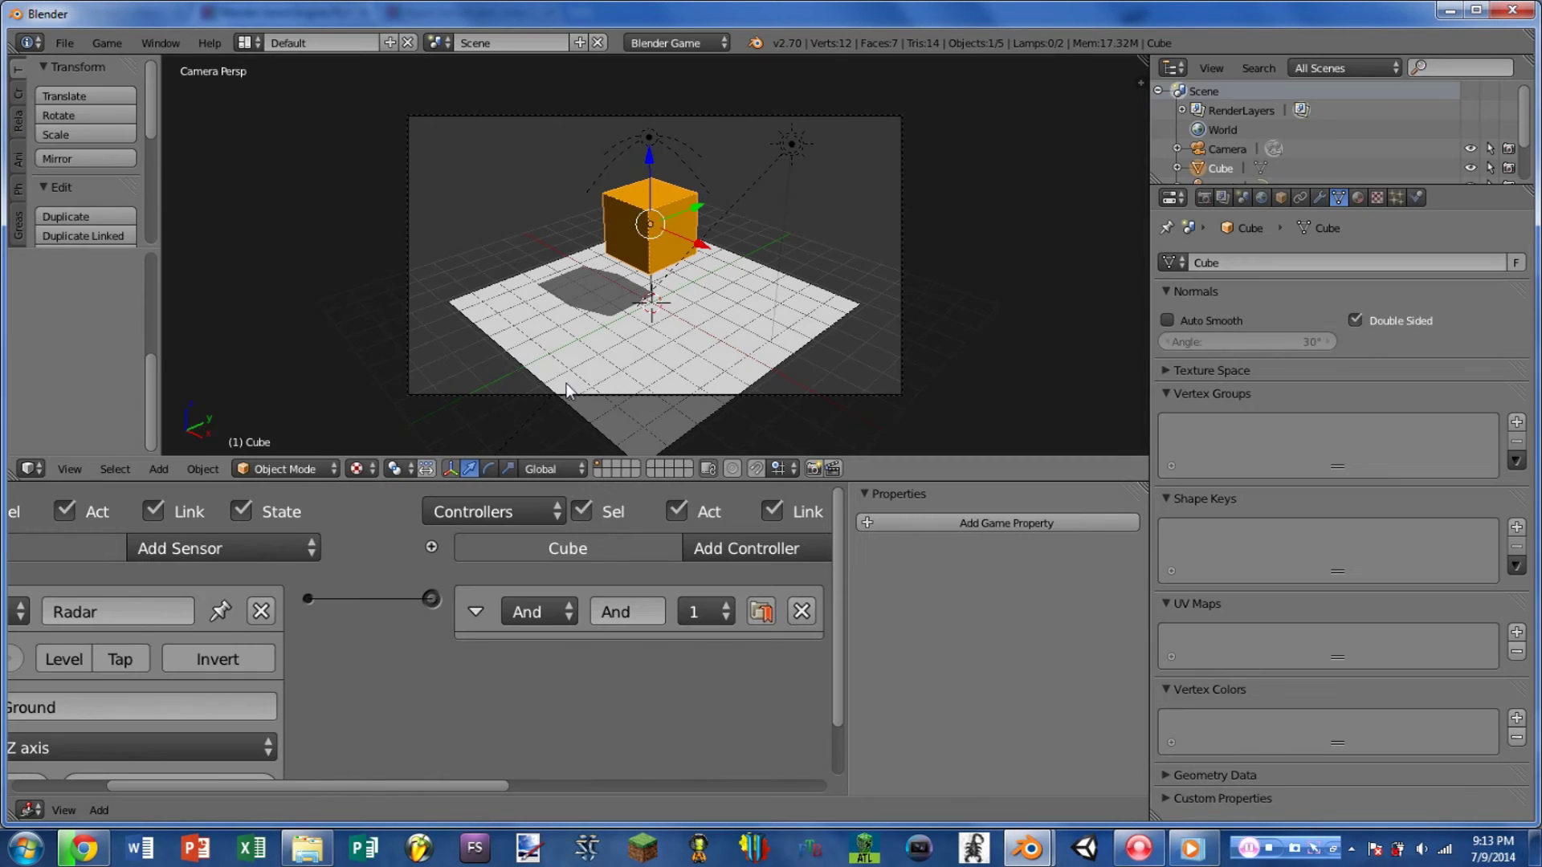
key(shift+a)
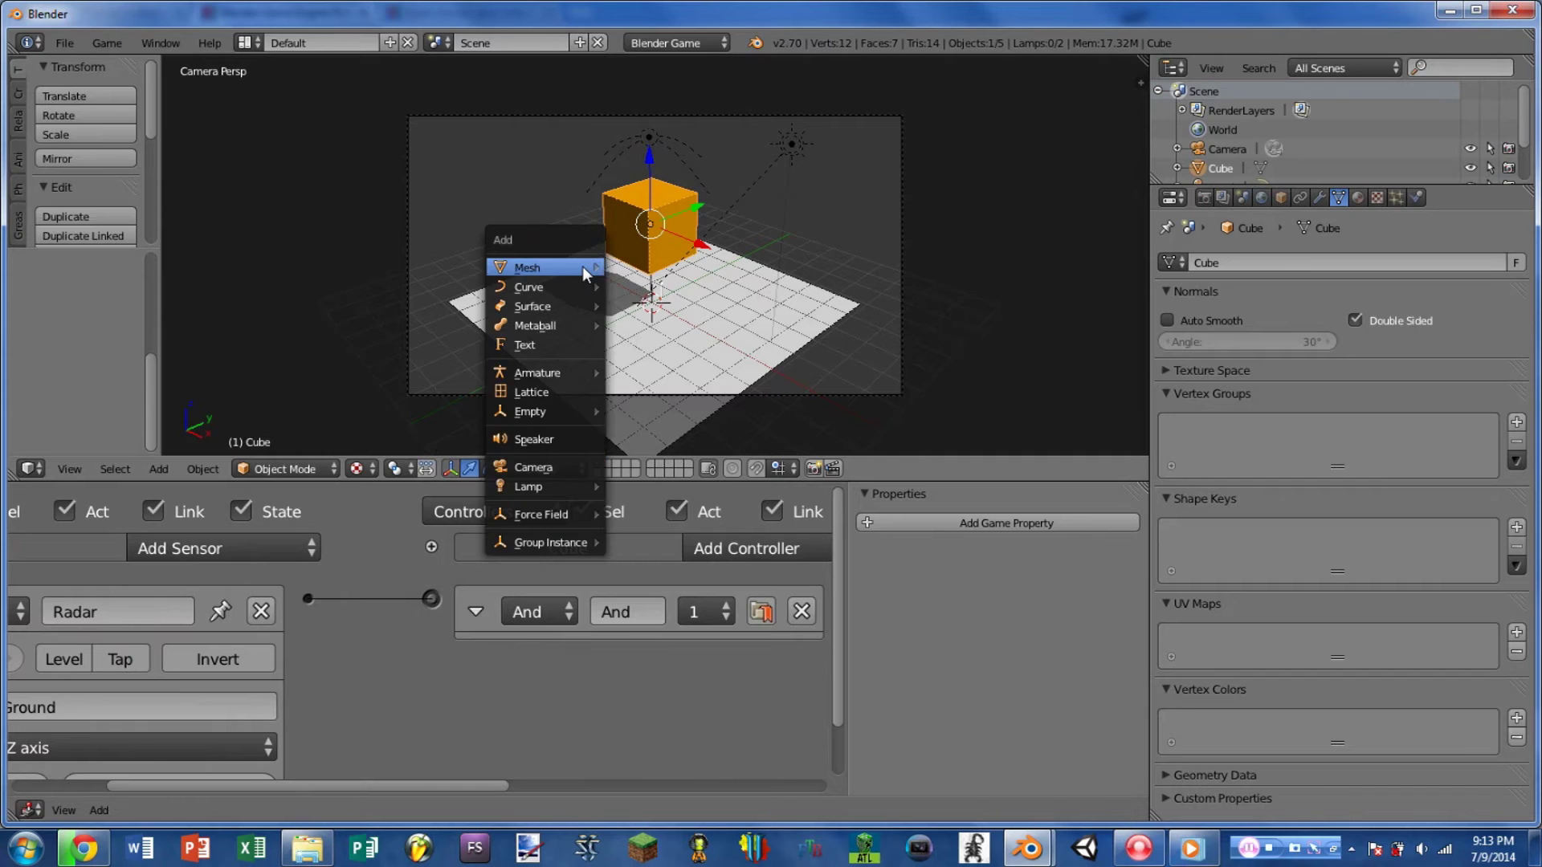
mouse_move(573, 268)
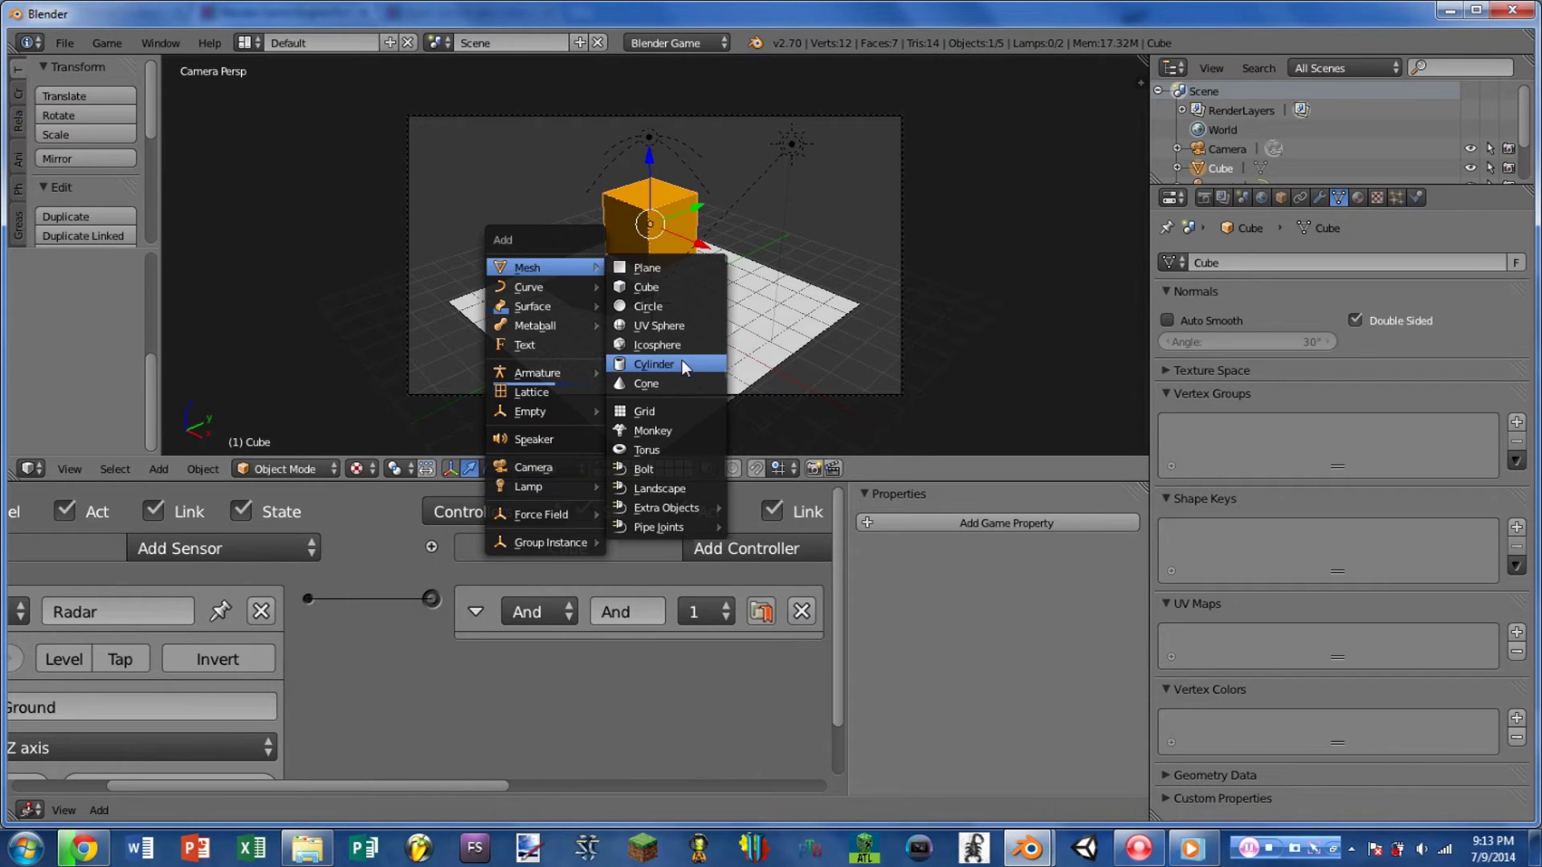
click(682, 371)
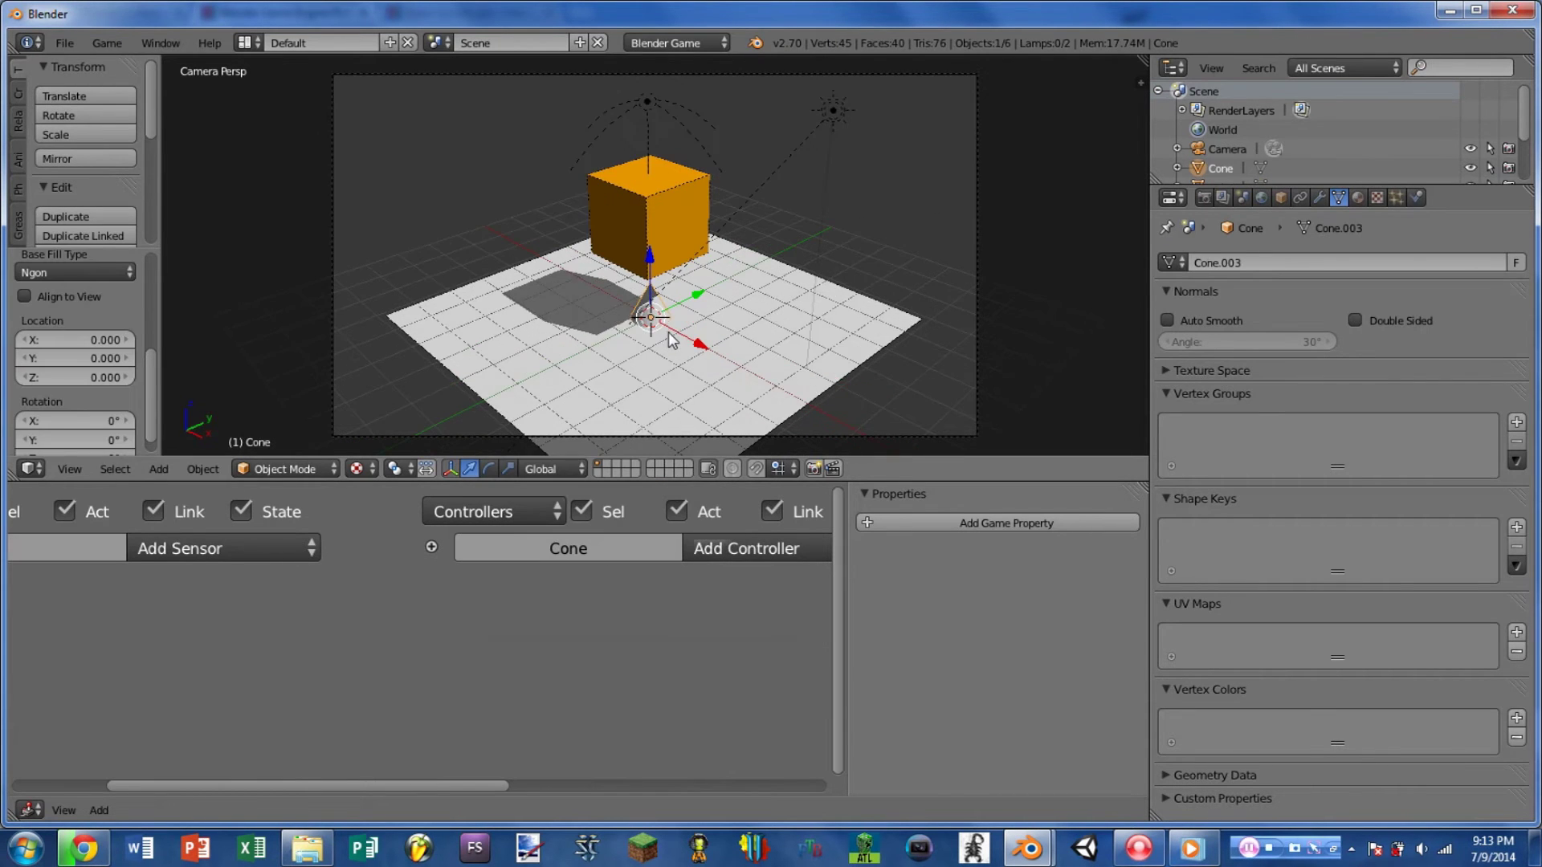
key(KP_1)
scroll(681, 329, up, 4)
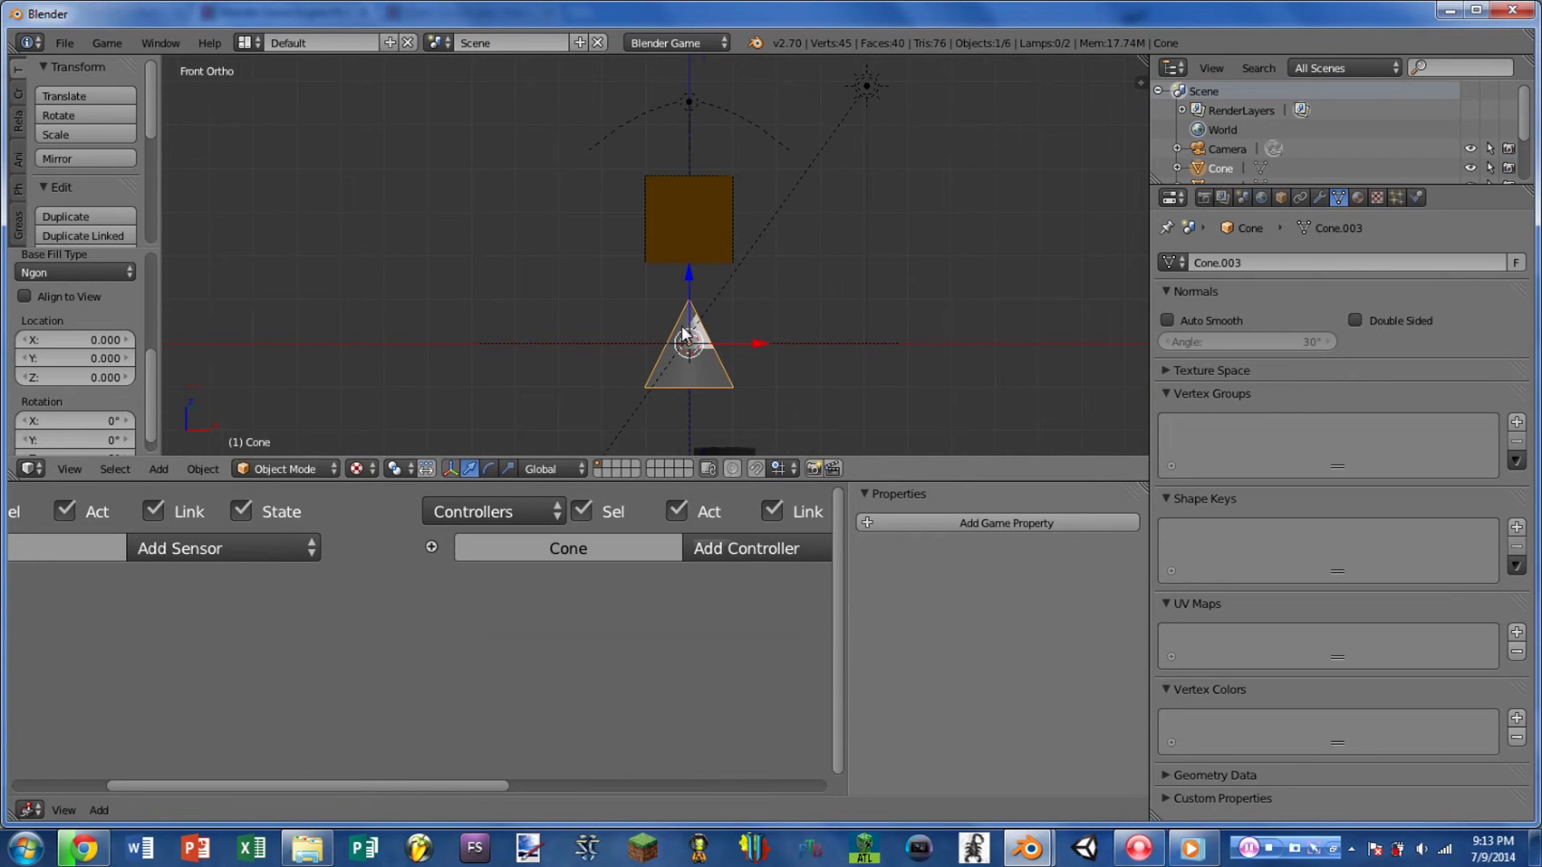
scroll(77, 398, up, 5)
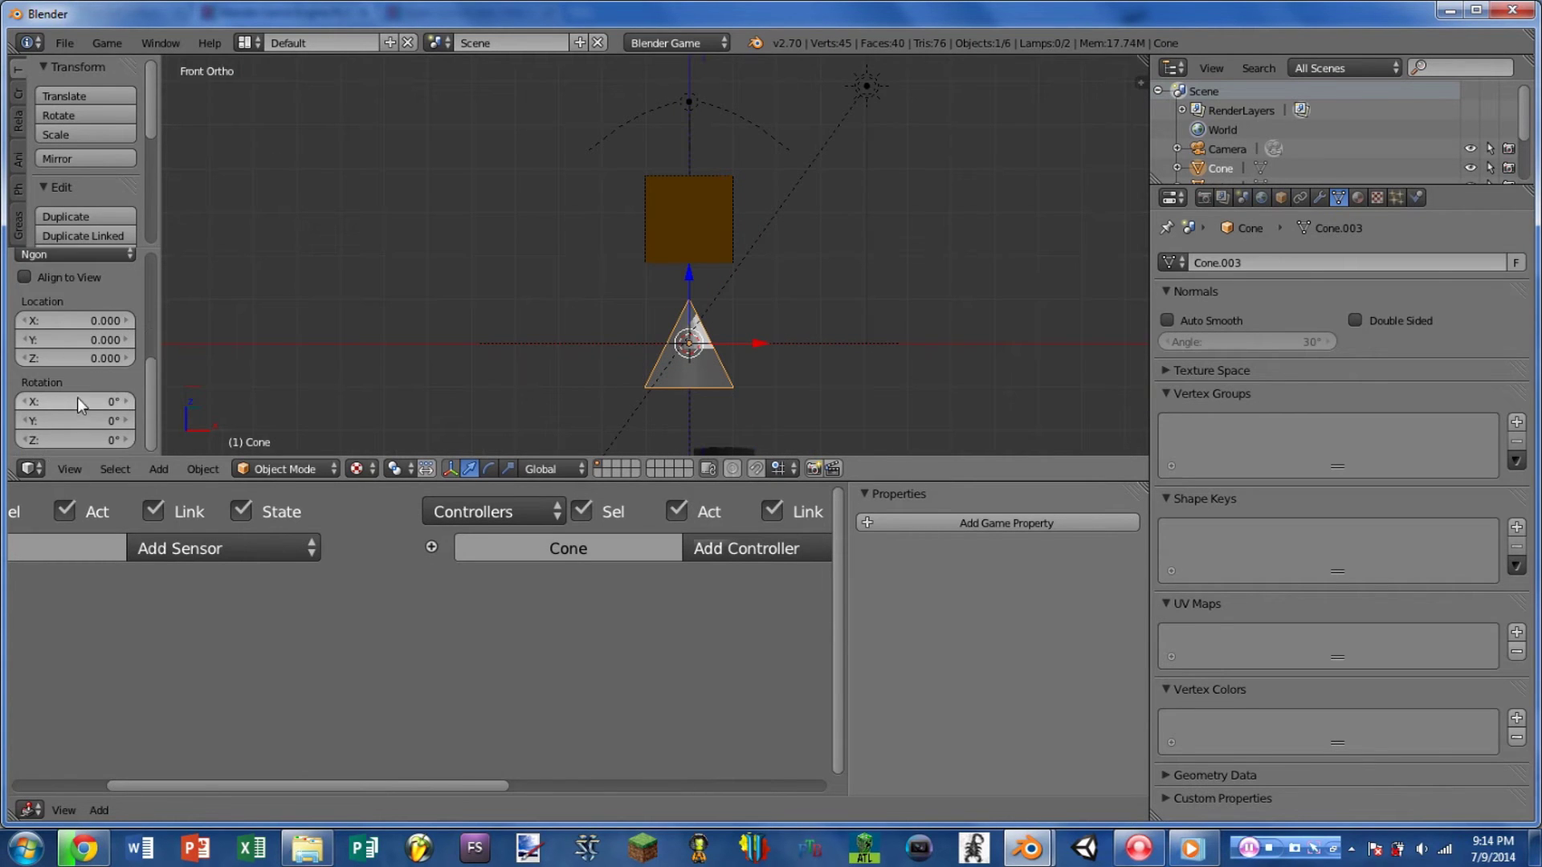
scroll(89, 350, down, 2)
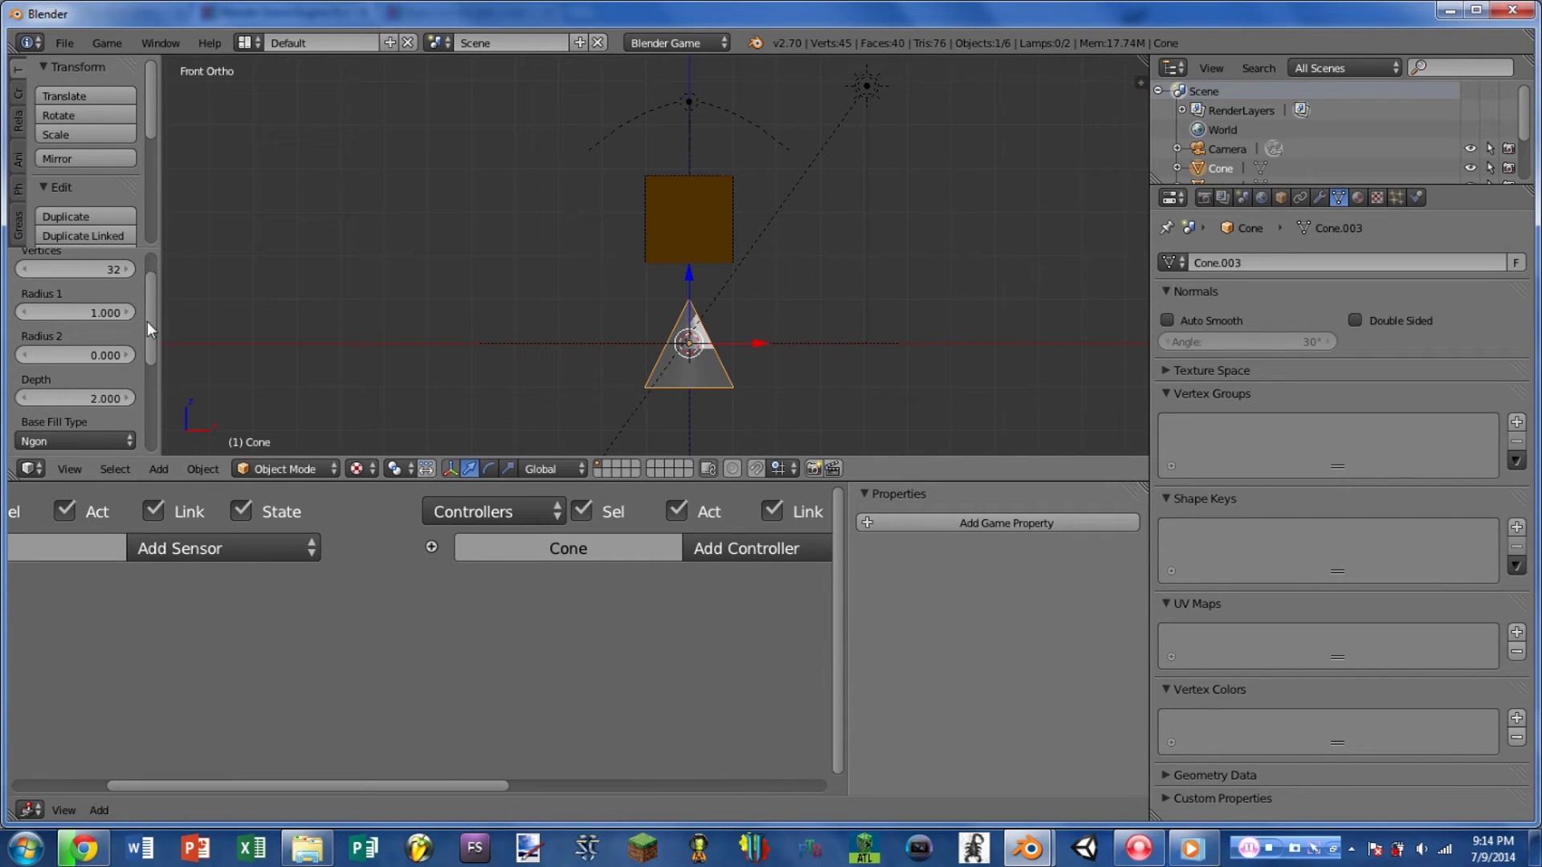
- Widen the cone's Radius 1 to 77.510 so it spreads flat across the scene
drag(95, 312, 440, 292)
drag(615, 276, 169, 450)
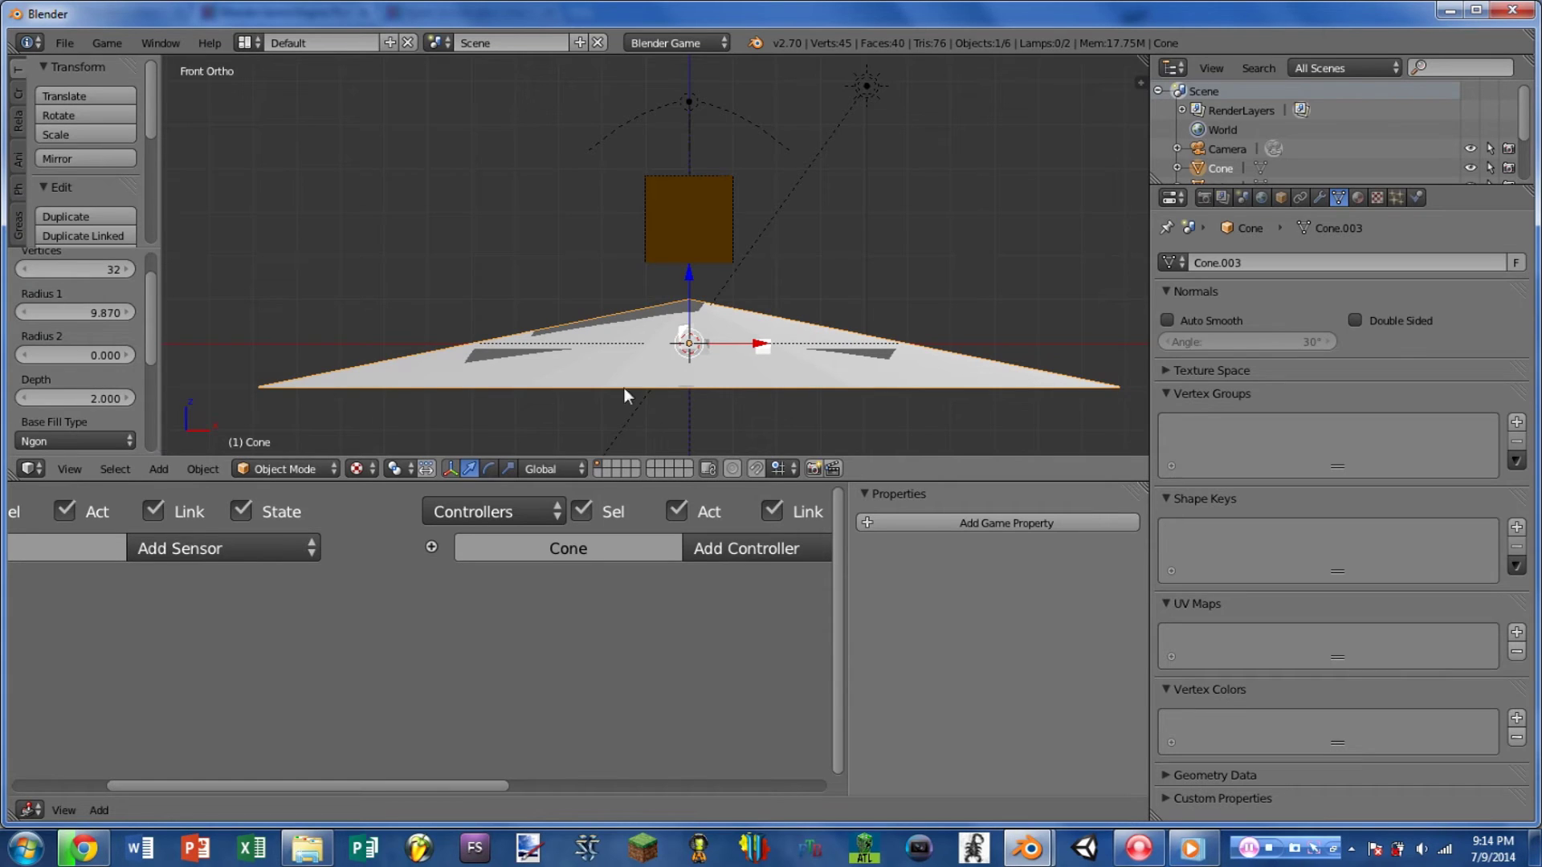
drag(50, 315, 579, 291)
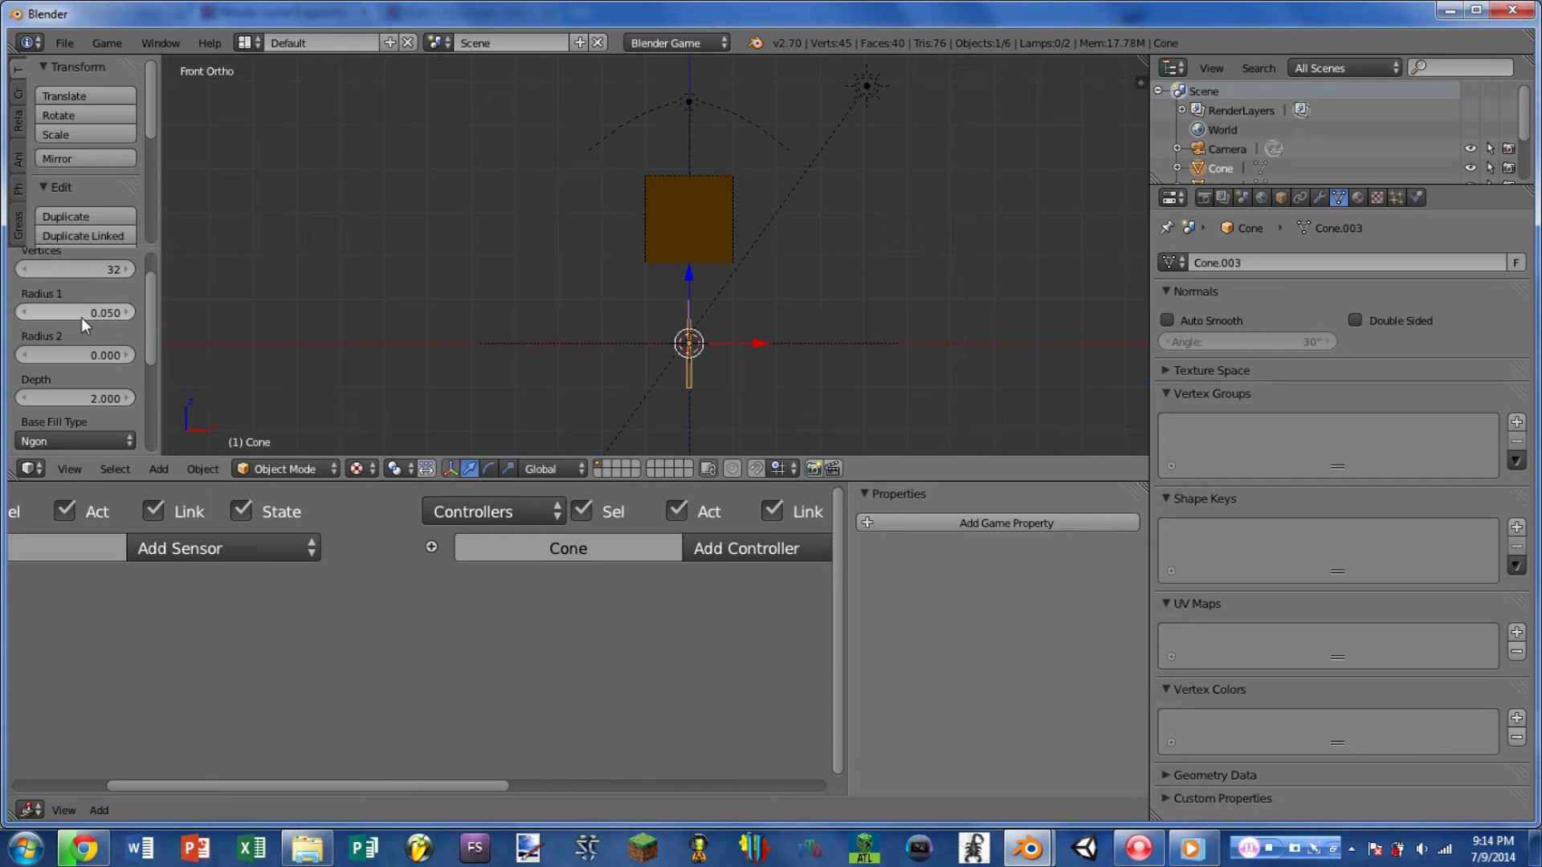
drag(86, 312, 1417, 421)
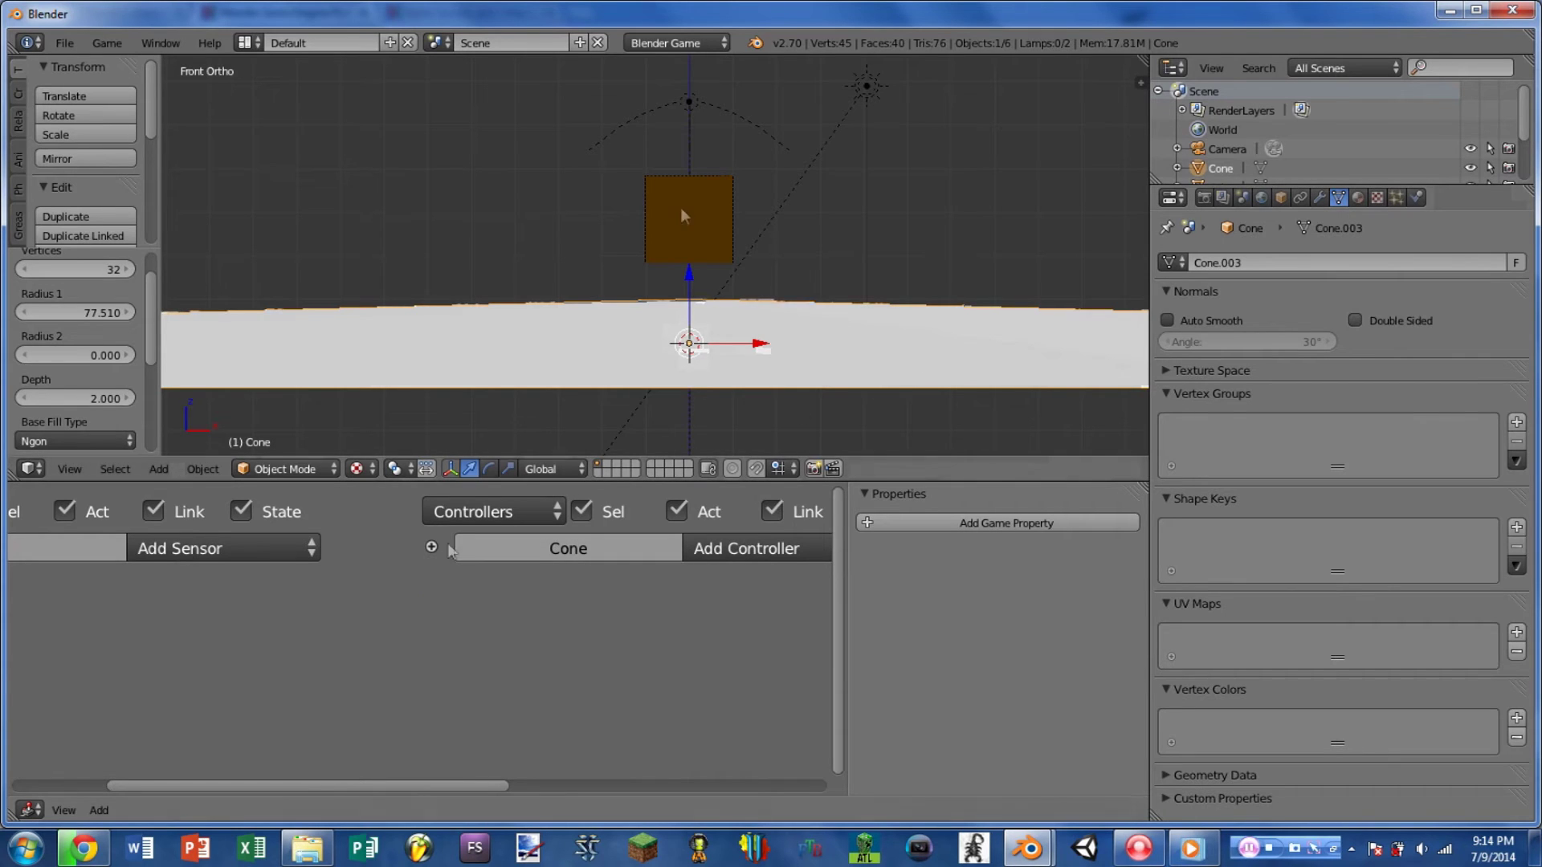
- On the Cube, widen the Radar angle to 179.9°, then revert it to 60°
right_click(658, 241)
scroll(181, 727, up, 2)
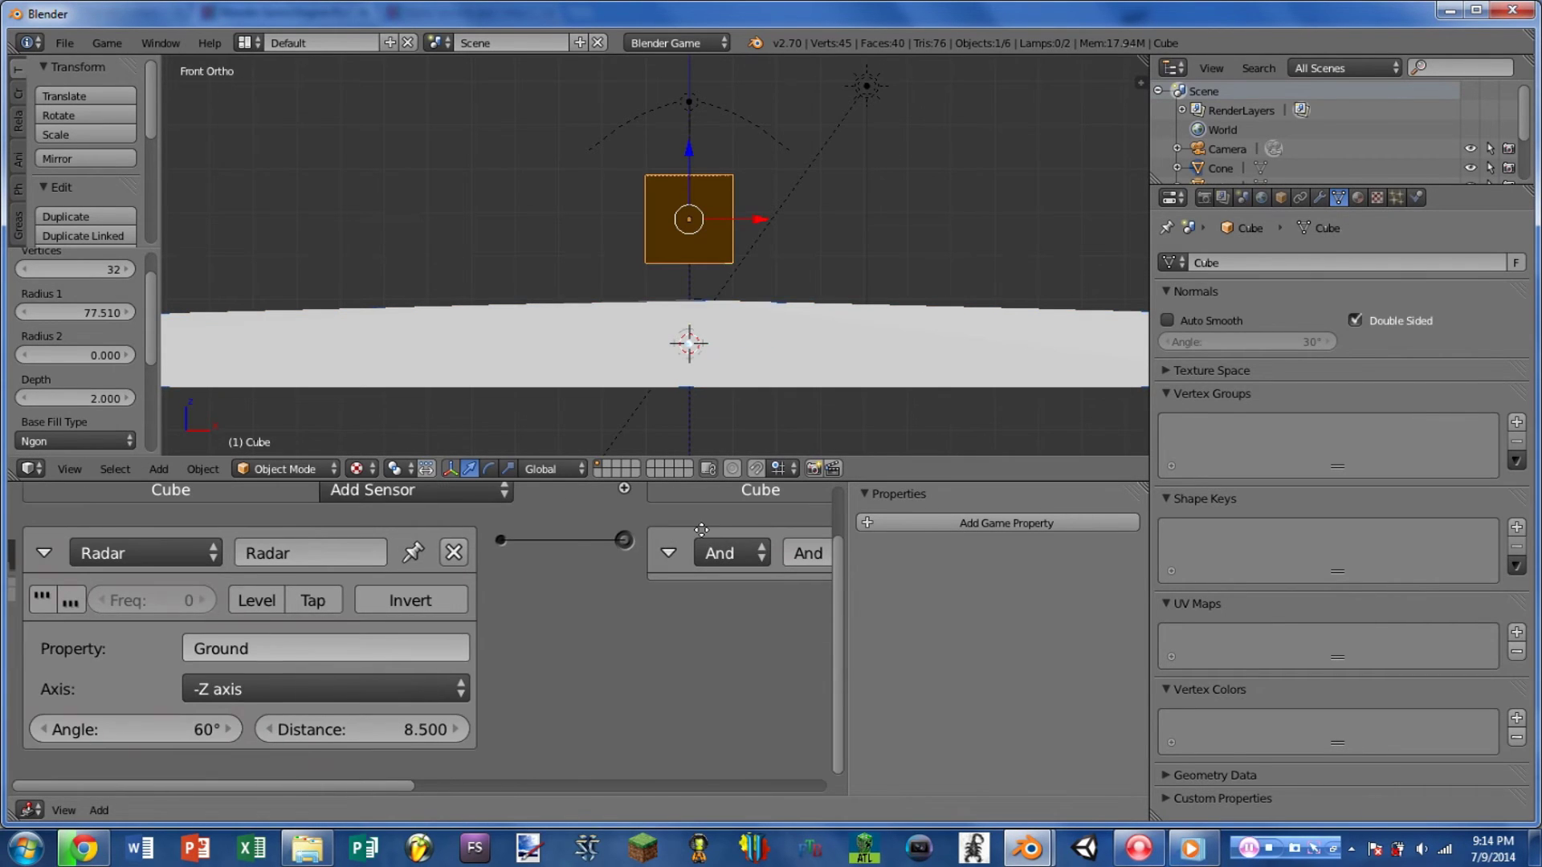
drag(181, 726, 321, 727)
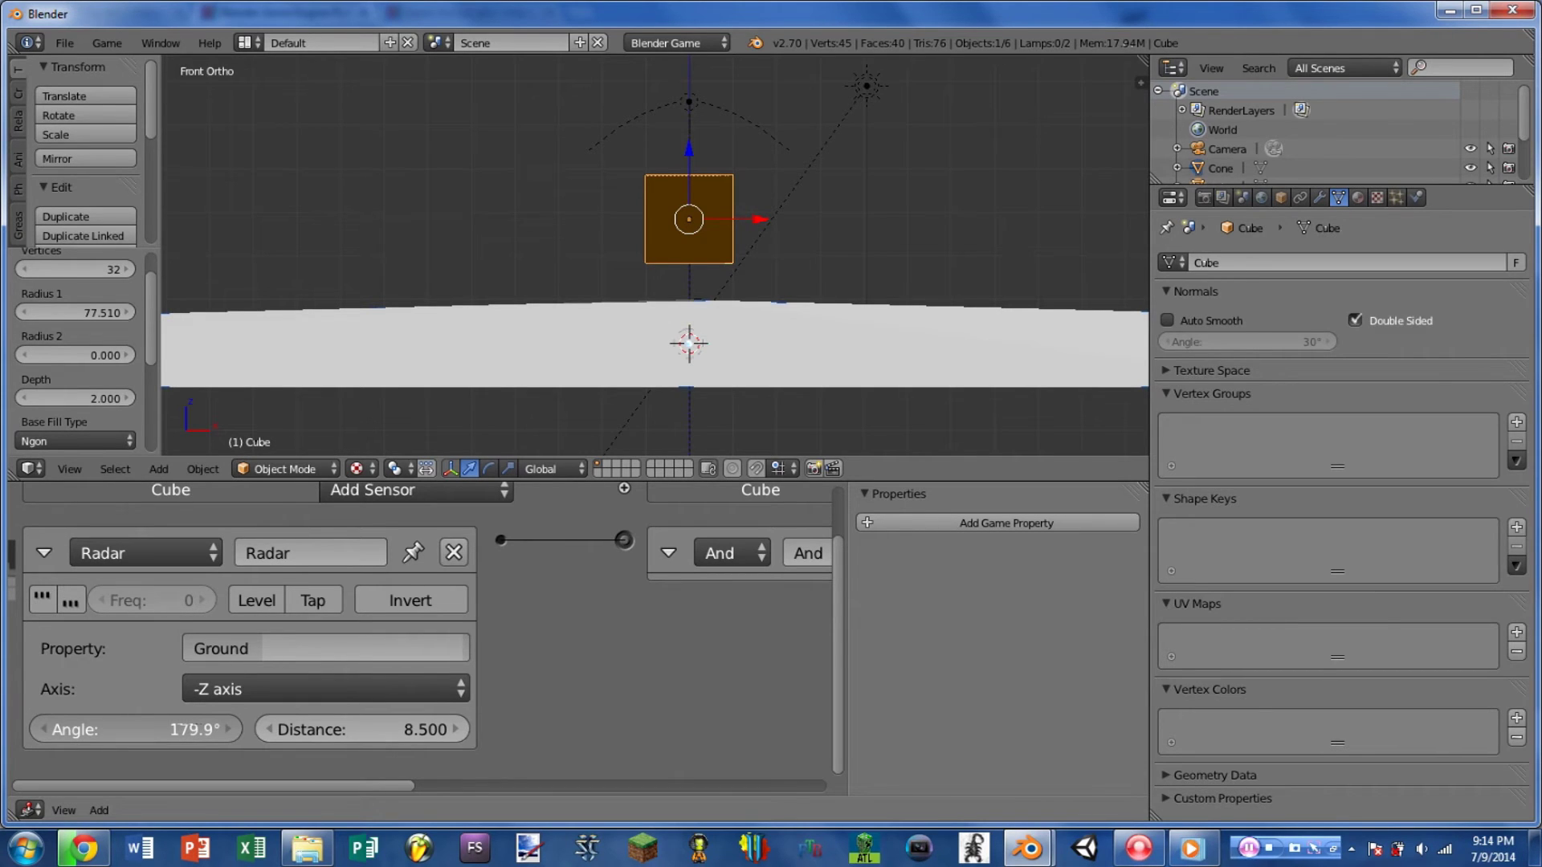
key(Escape)
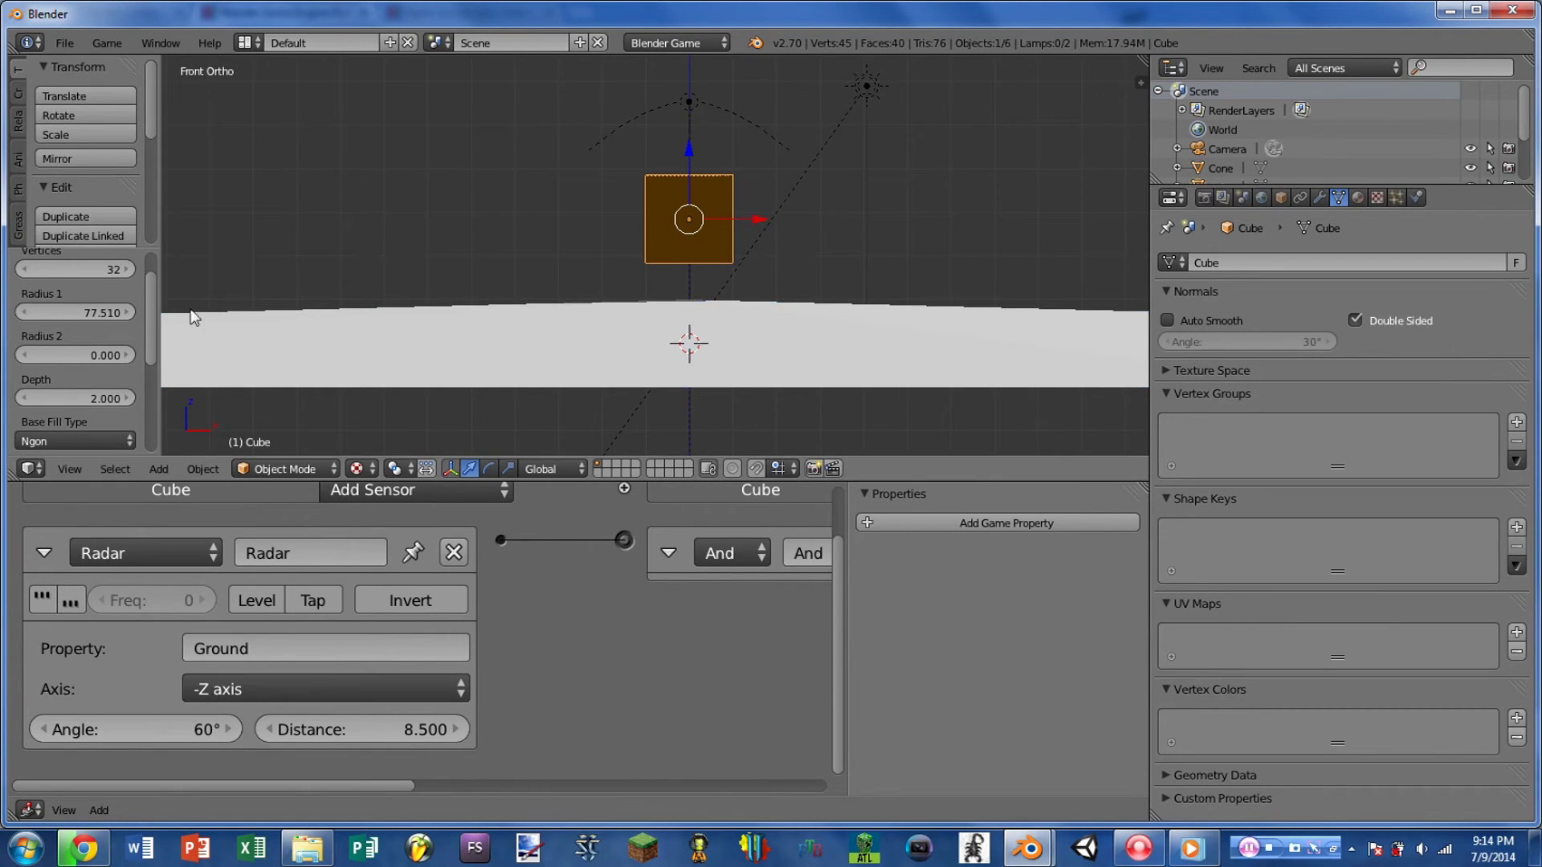
- Shrink the cone's base radius to 1.280, reselect the Cube and make the cone taller
drag(85, 312, 305, 634)
right_click(667, 219)
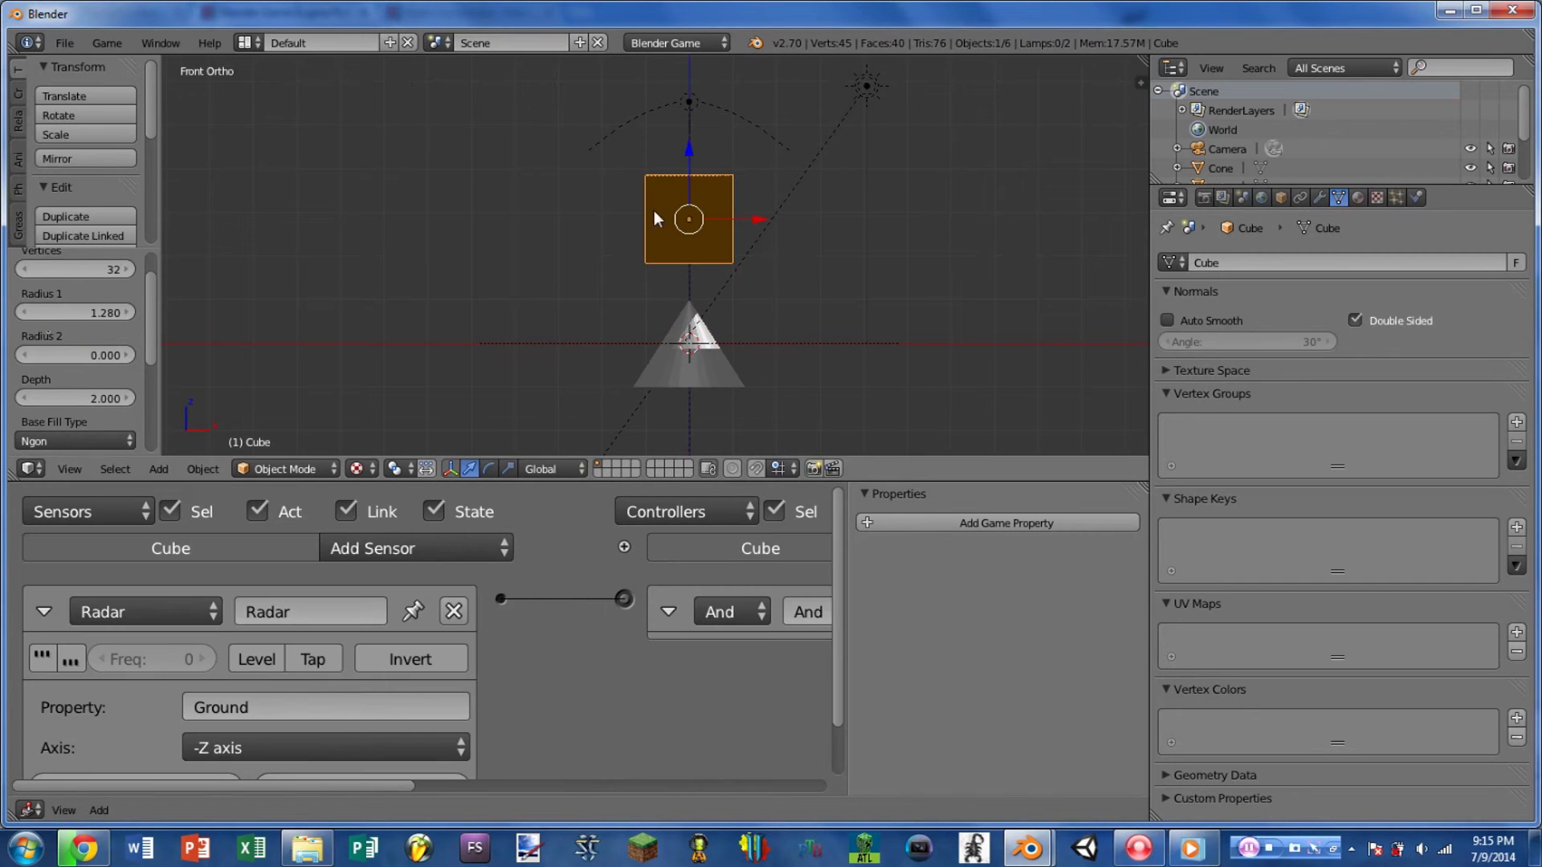
scroll(282, 710, down, 3)
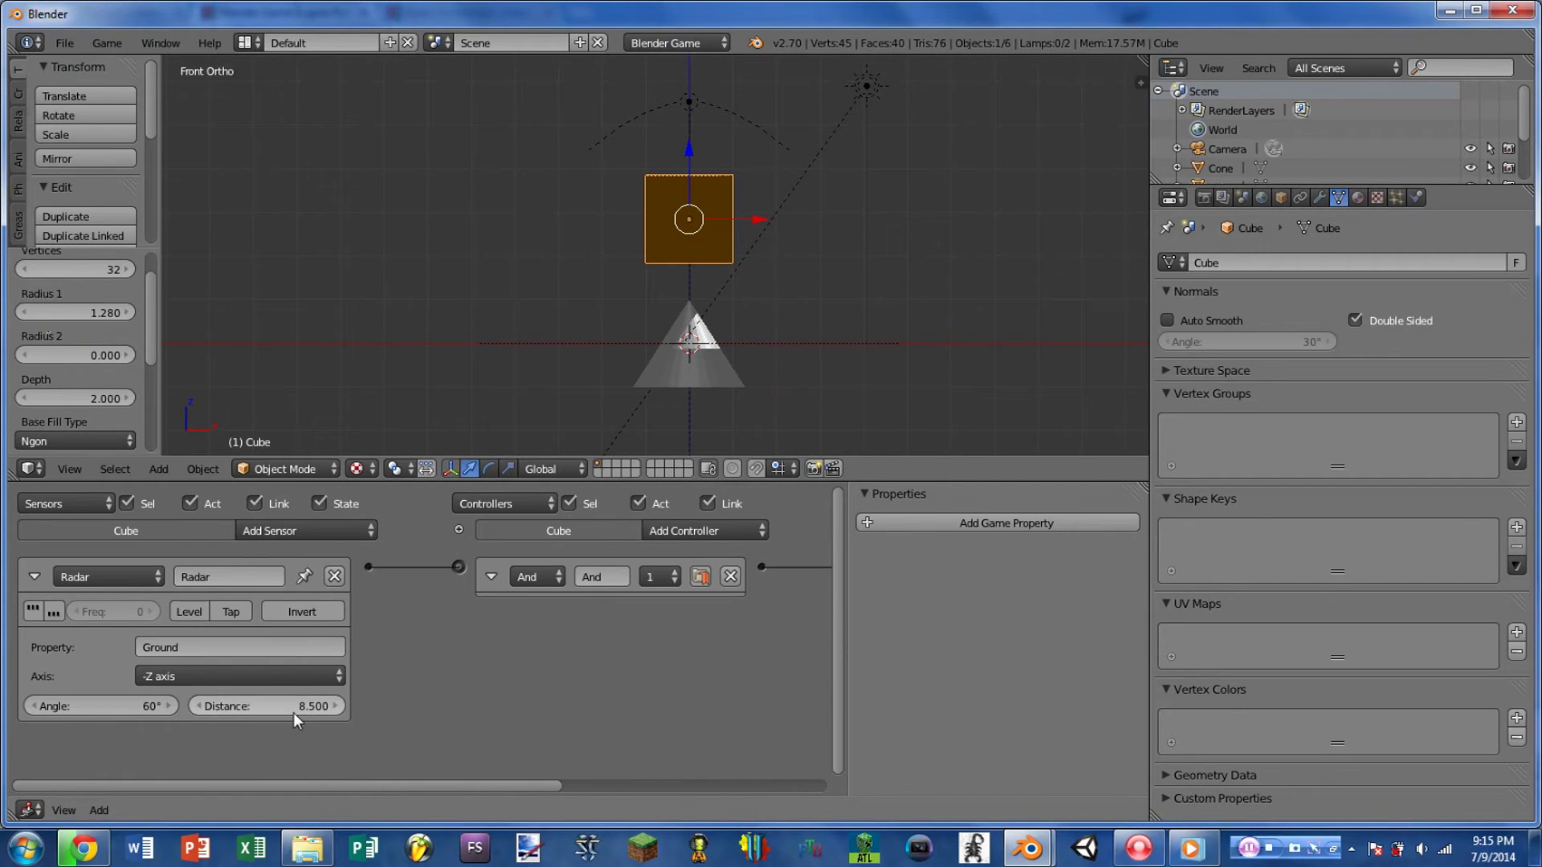
right_click(715, 380)
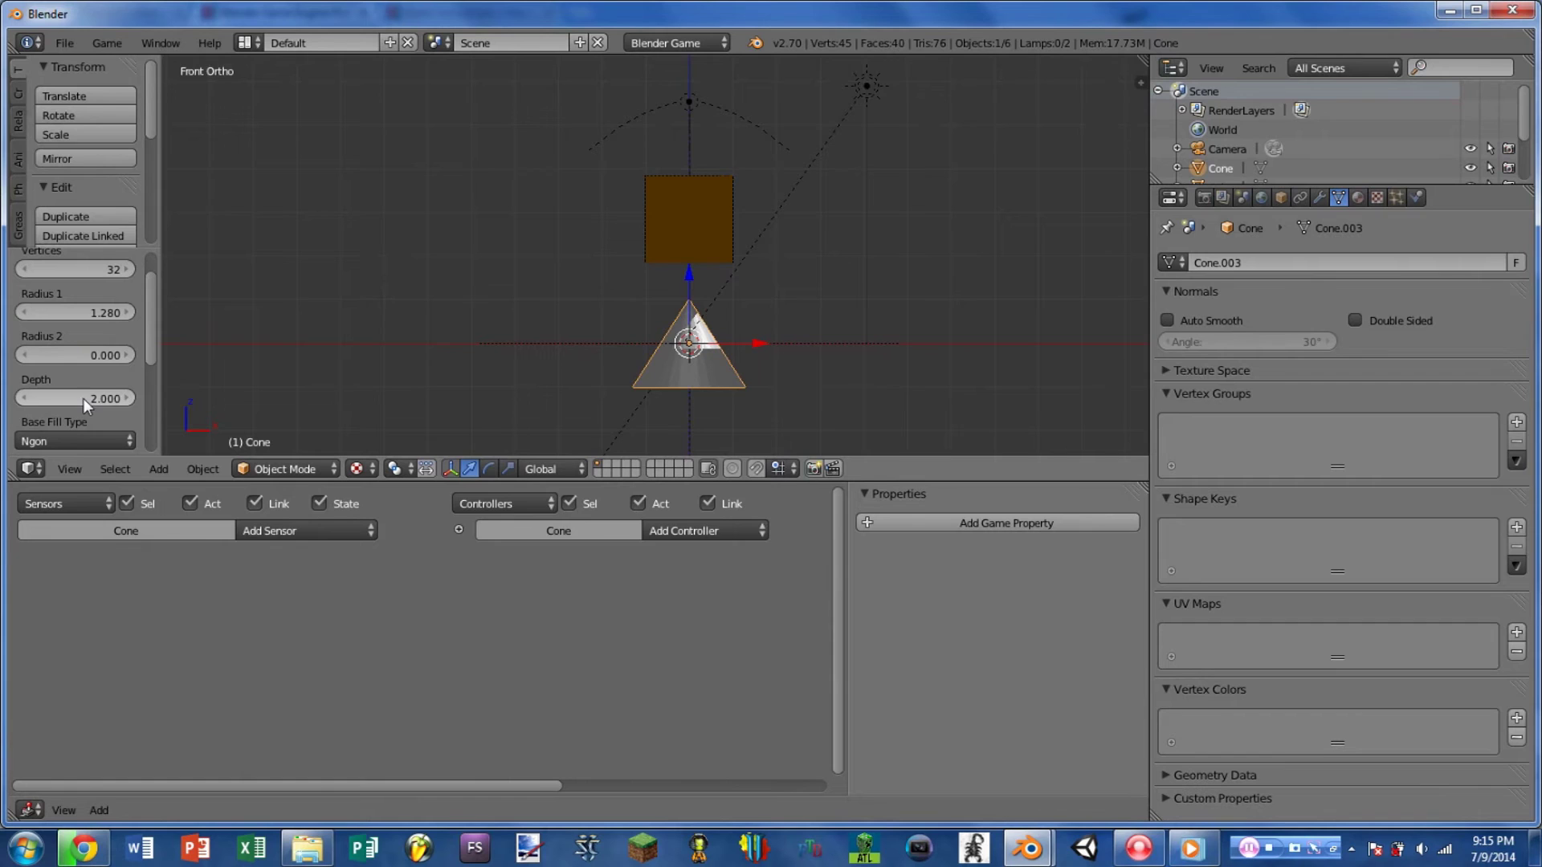
right_click(695, 233)
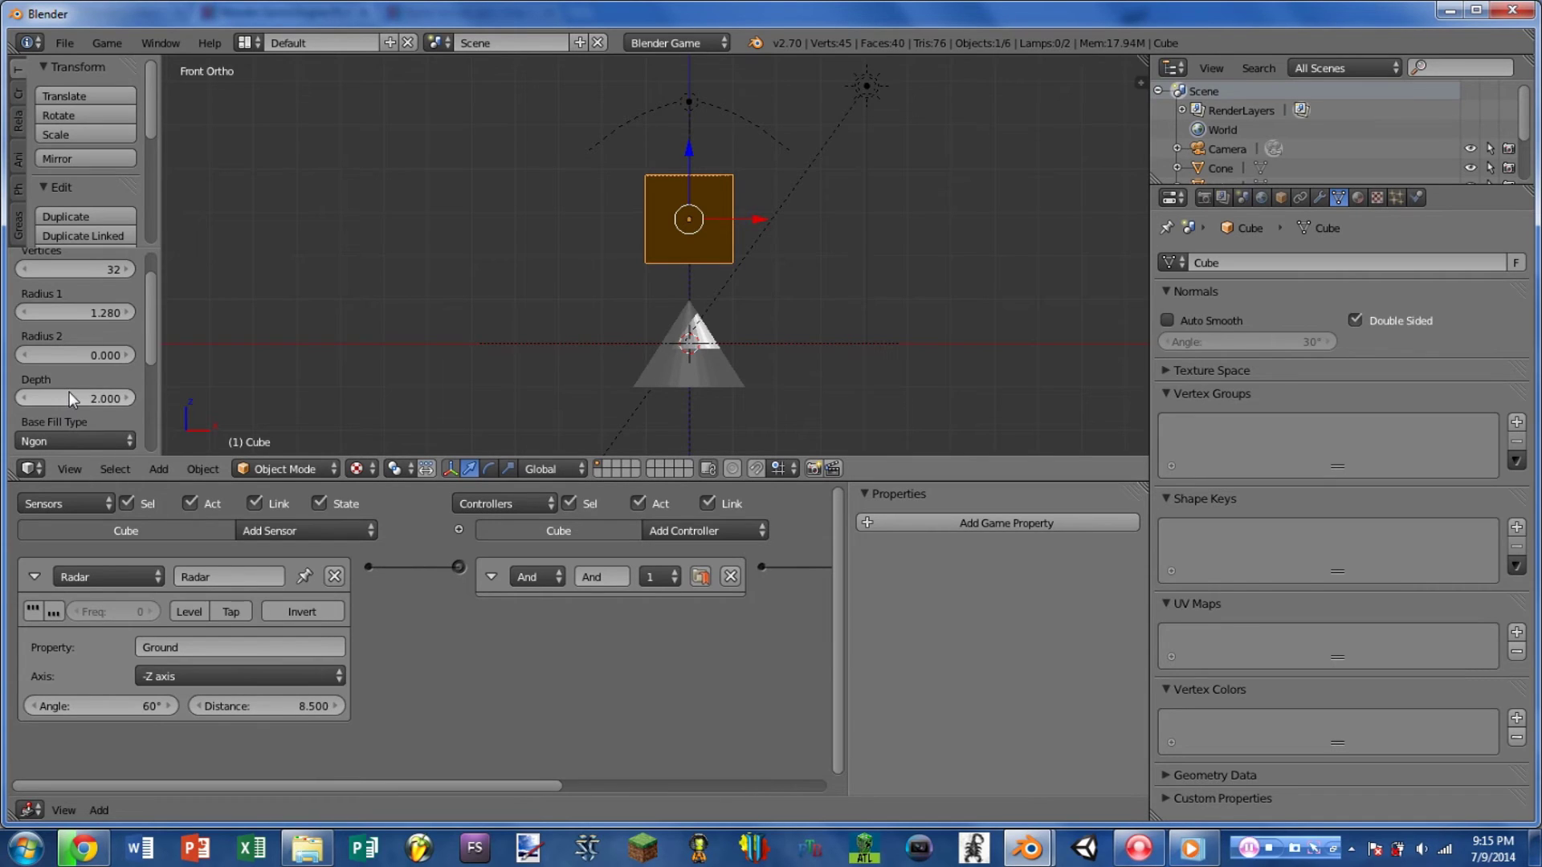
drag(69, 392, 1444, 350)
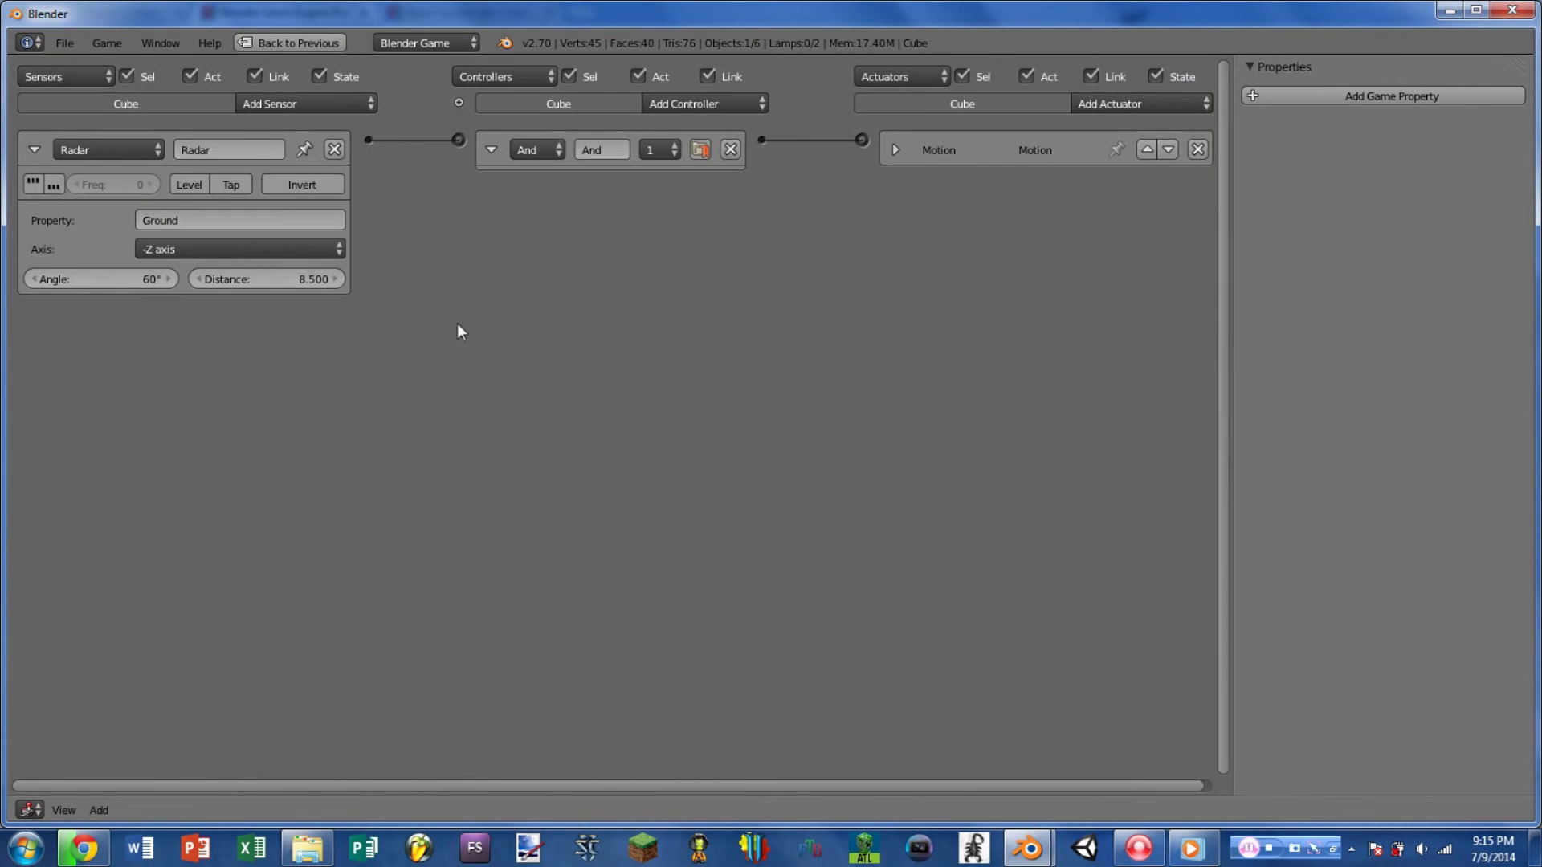
- Scroll the Radar script into view, showing sen.axis = 1 and sen.propName = 'Ground'
scroll(95, 268, up, 5)
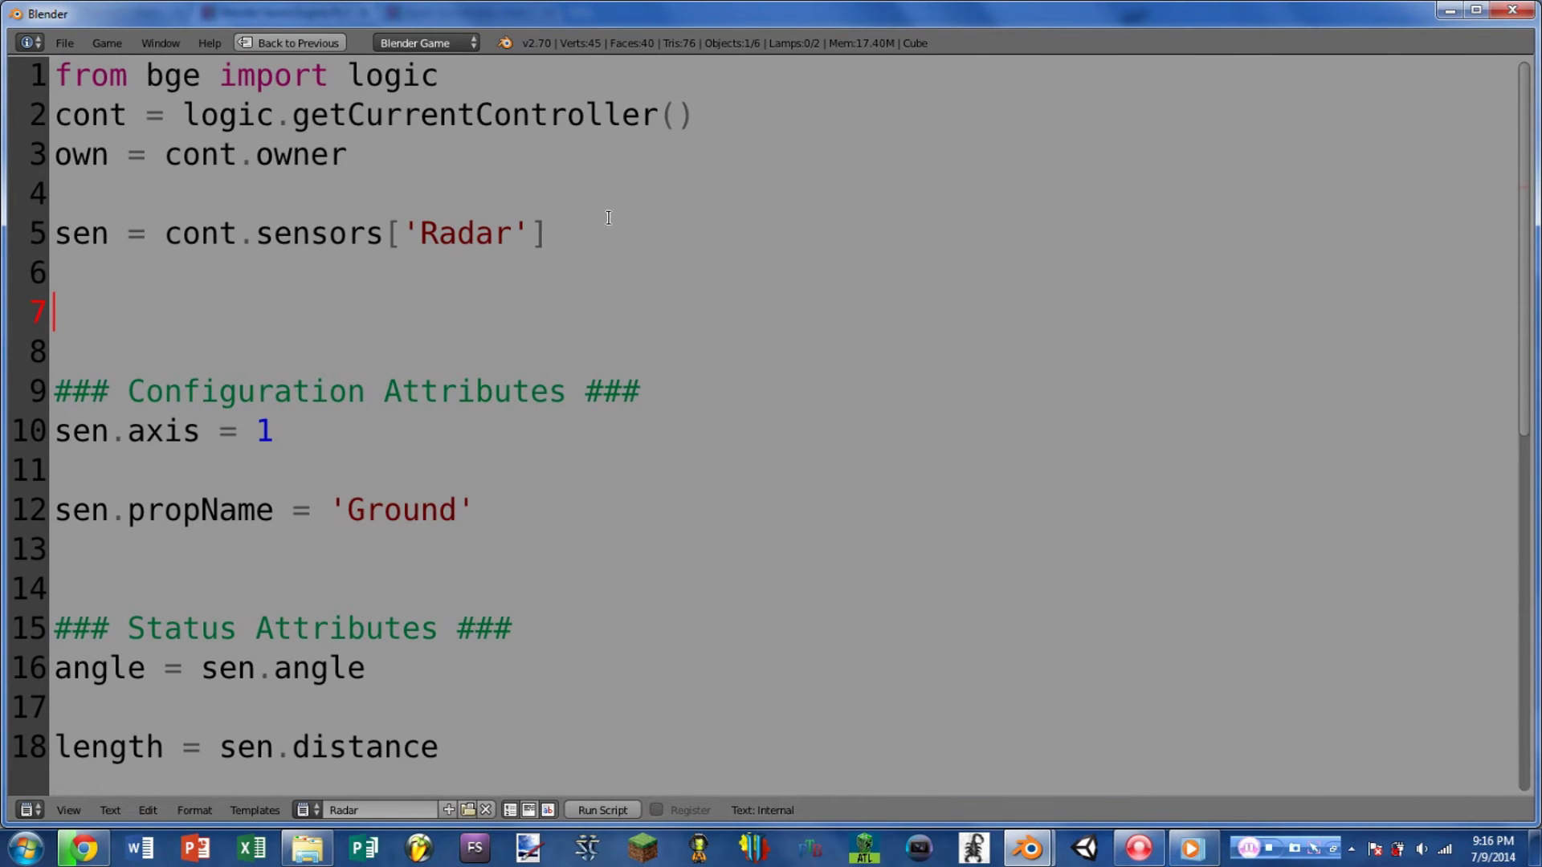
drag(594, 231, 6, 237)
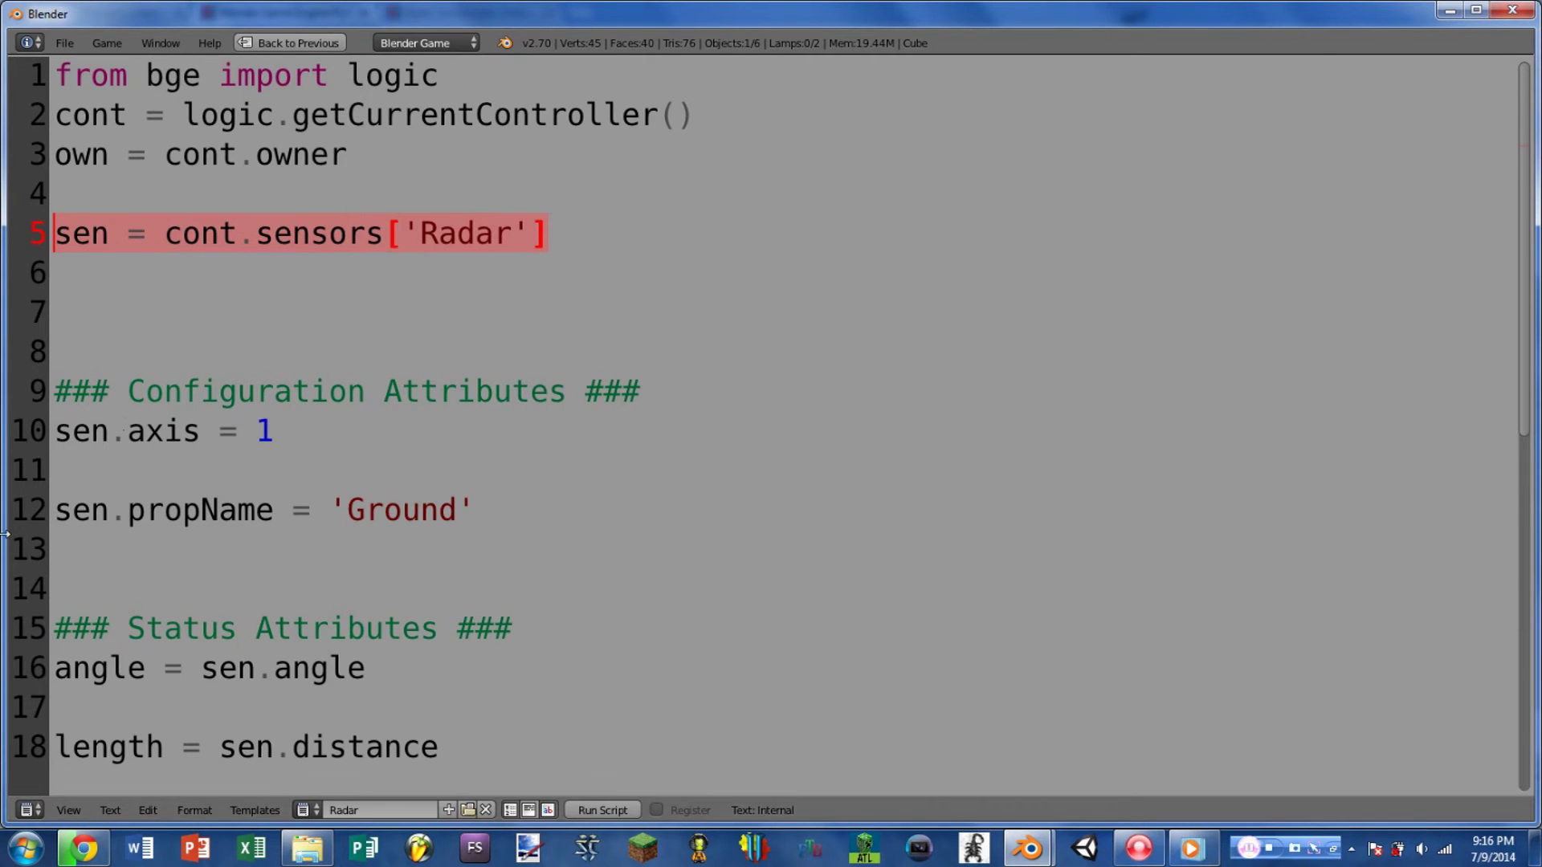
scroll(413, 339, down, 3)
scroll(413, 338, up, 2)
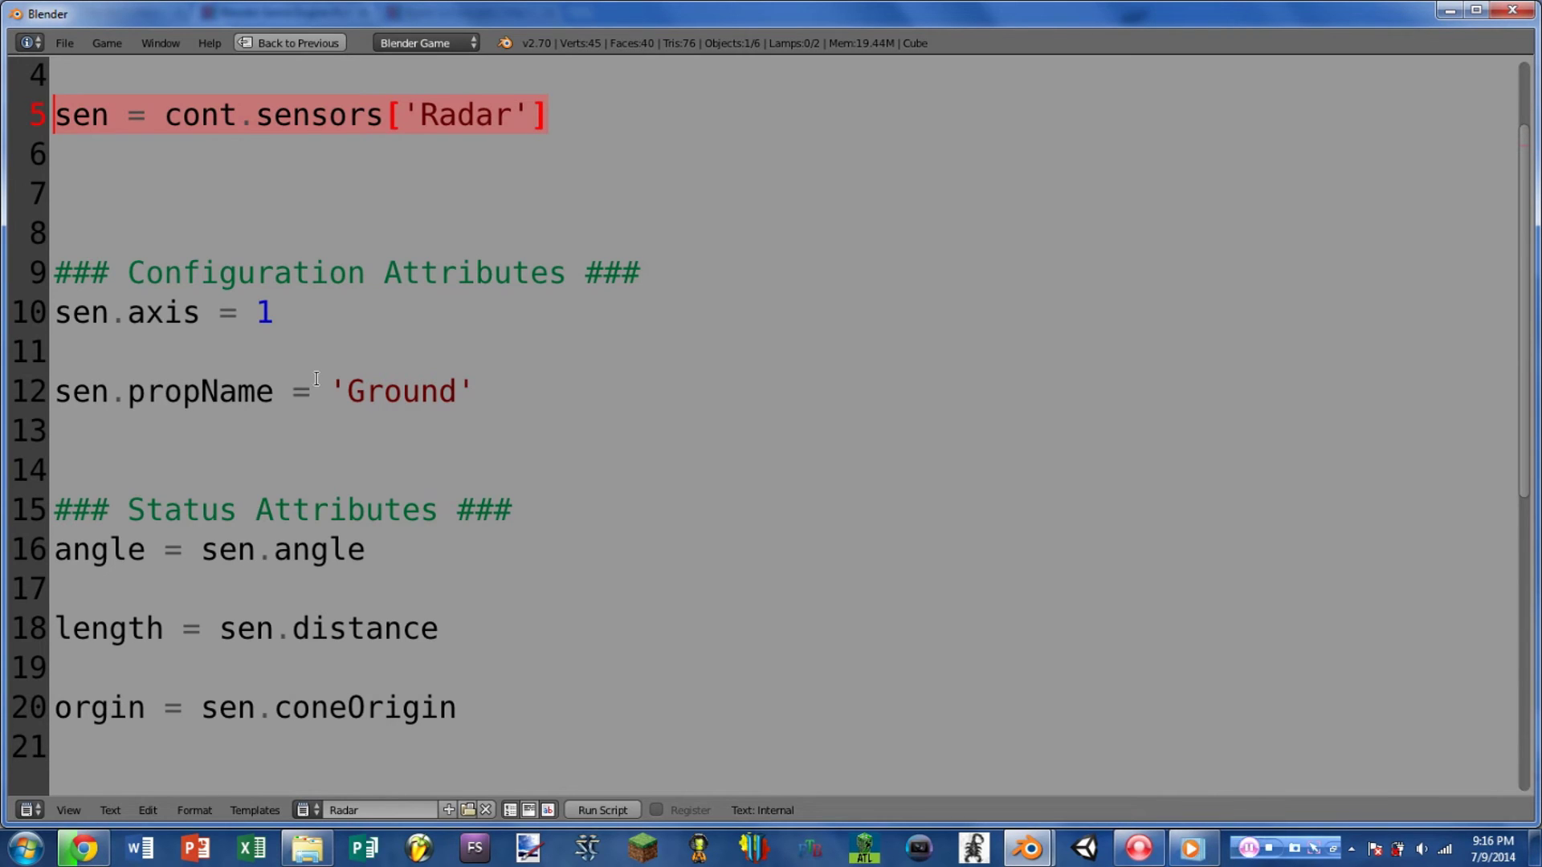
drag(274, 550, 388, 546)
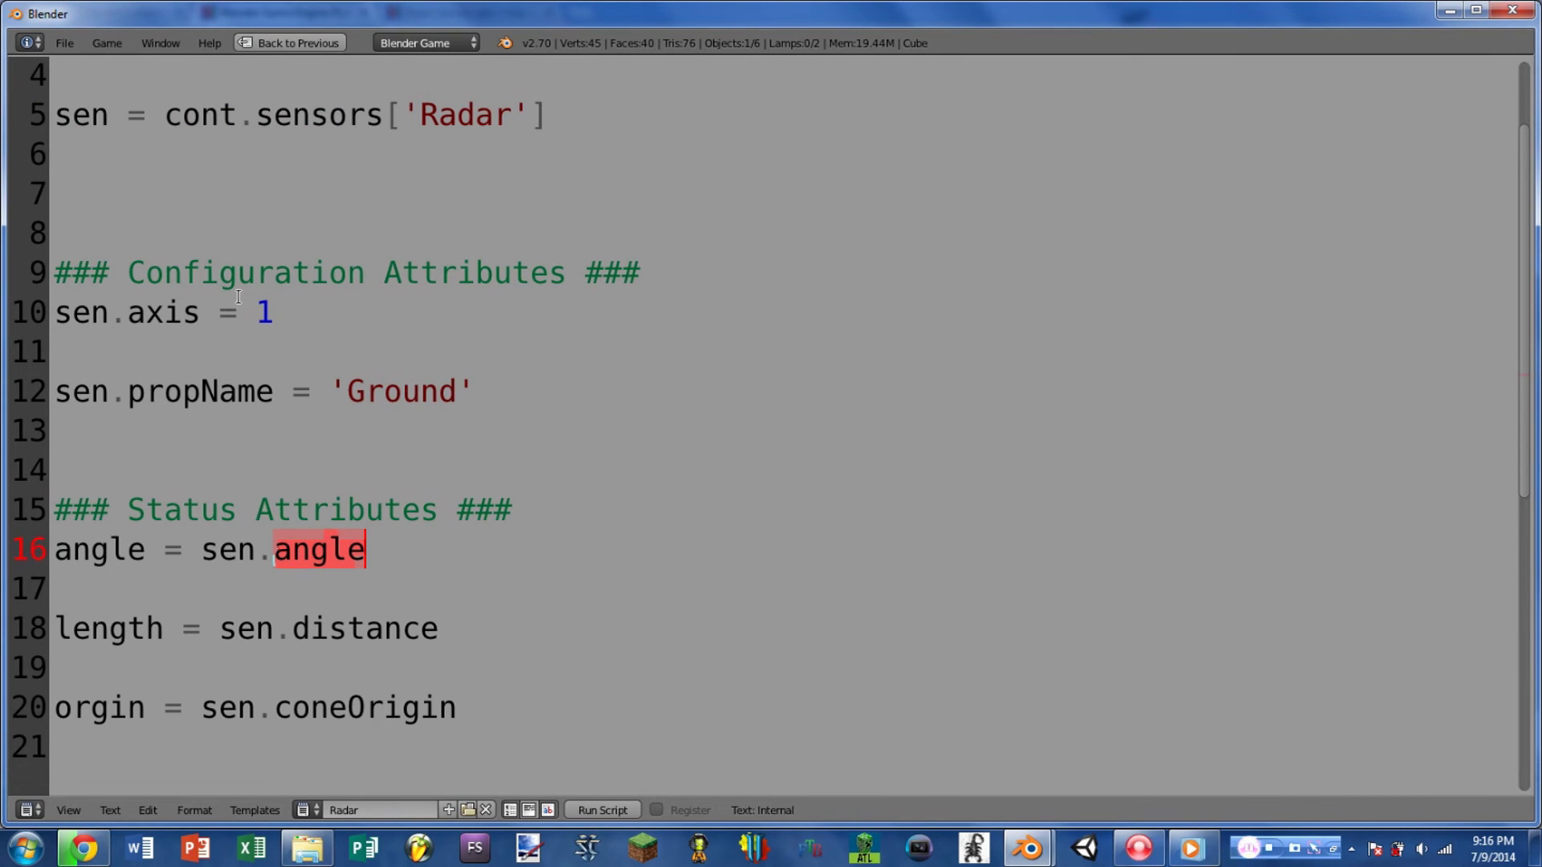
scroll(404, 385, down, 1)
scroll(404, 385, down, 1)
drag(440, 391, 273, 392)
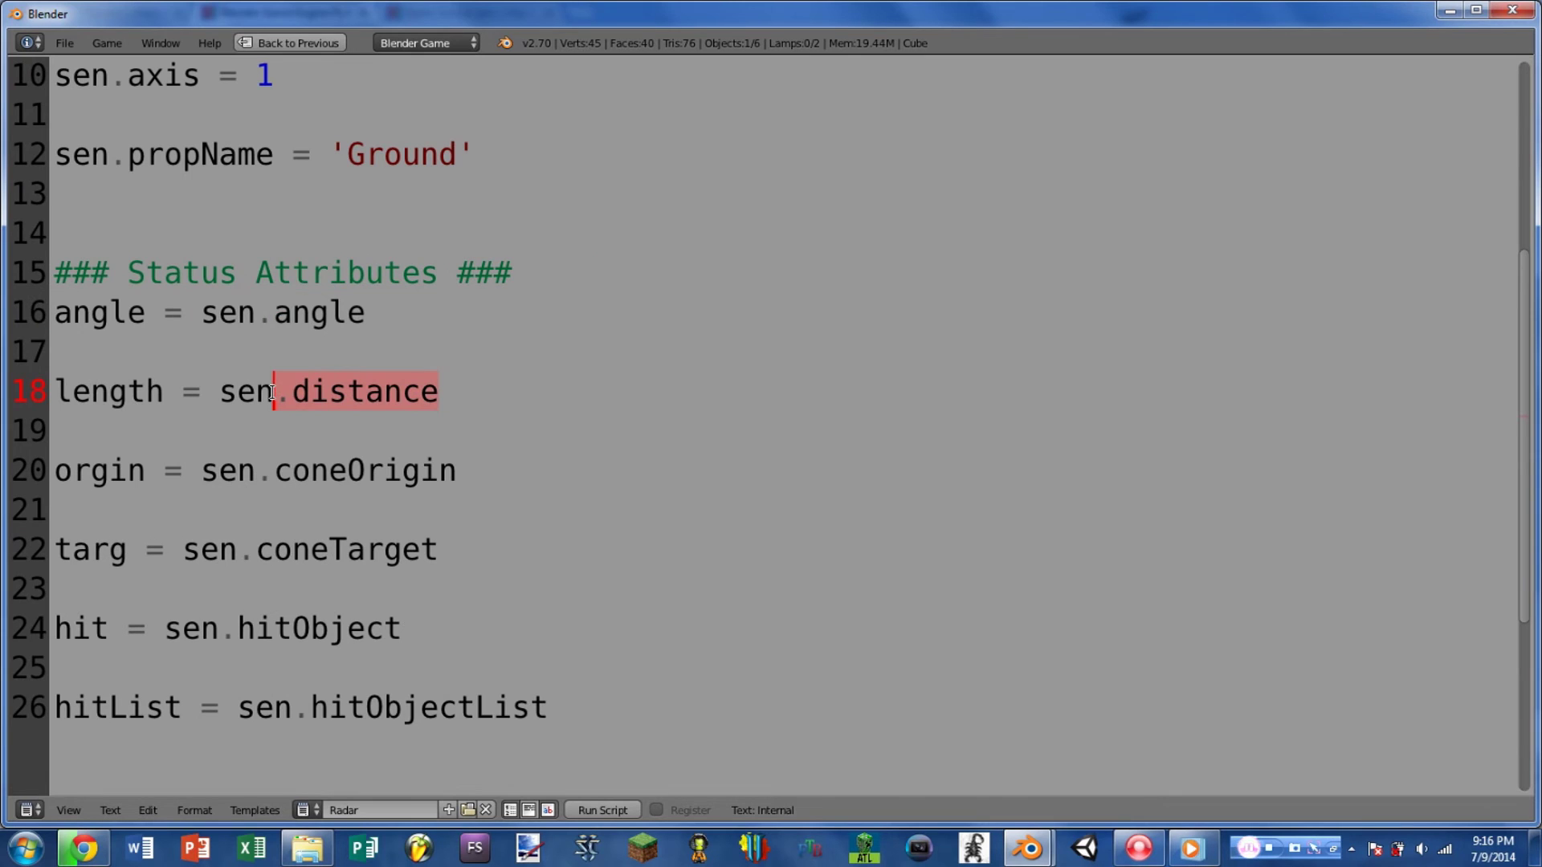
scroll(271, 392, up, 3)
drag(642, 392, 53, 391)
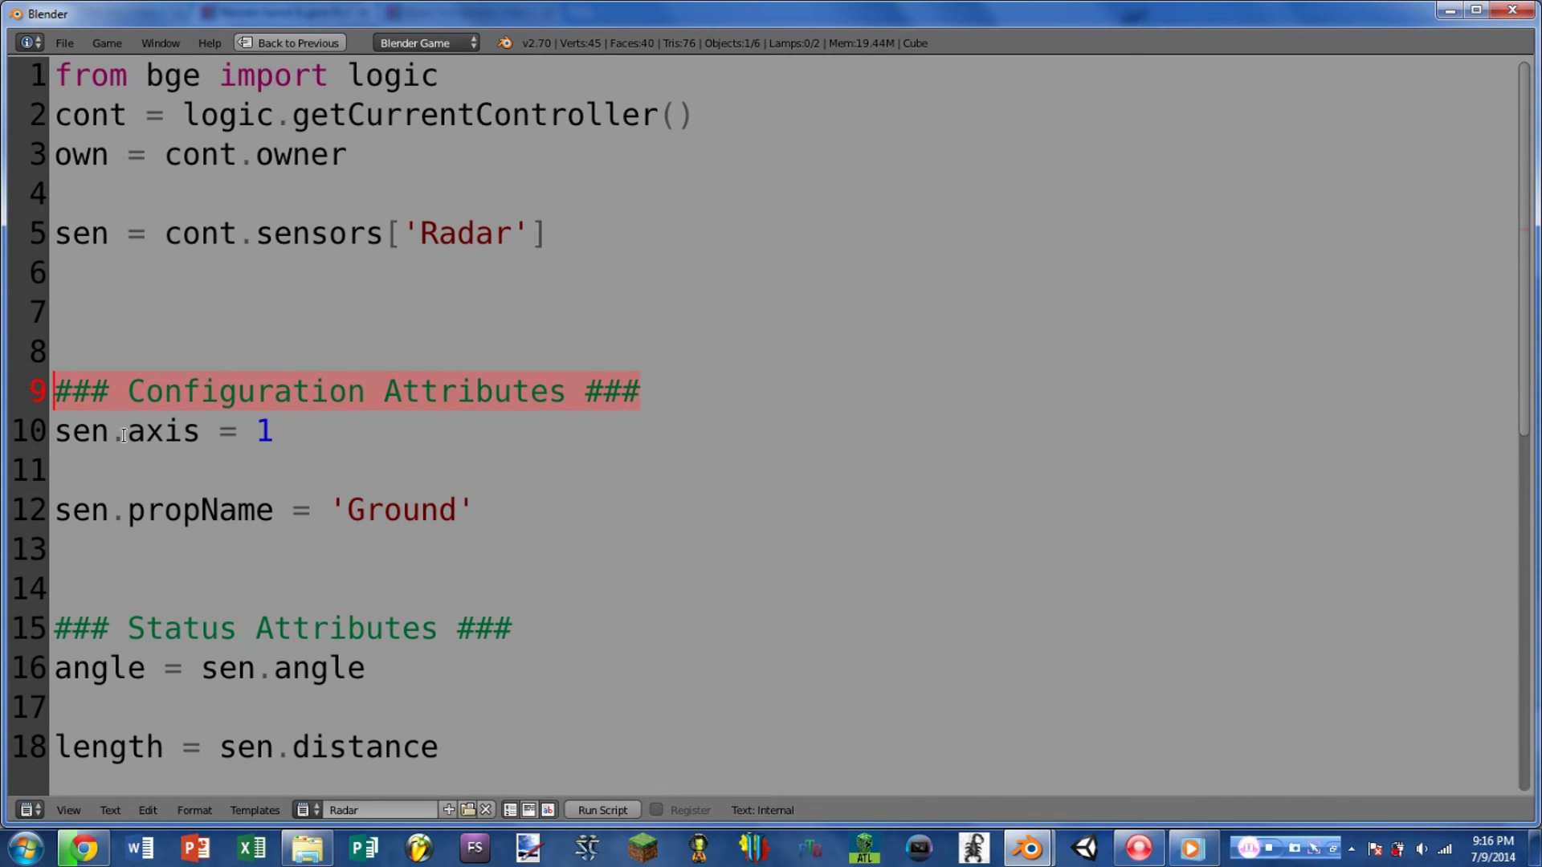
drag(125, 432, 291, 426)
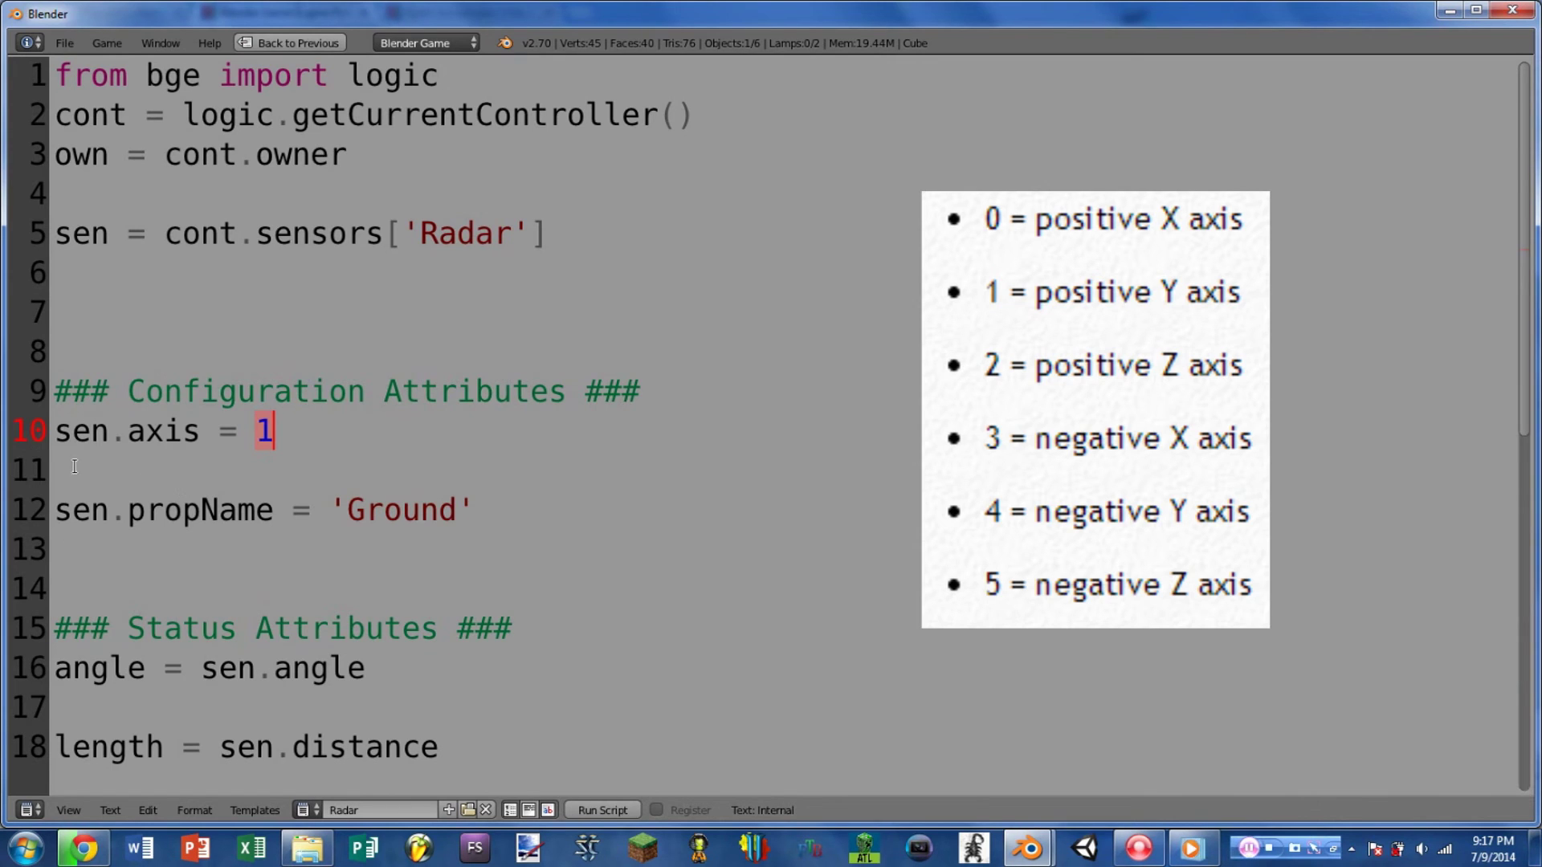
click(52, 512)
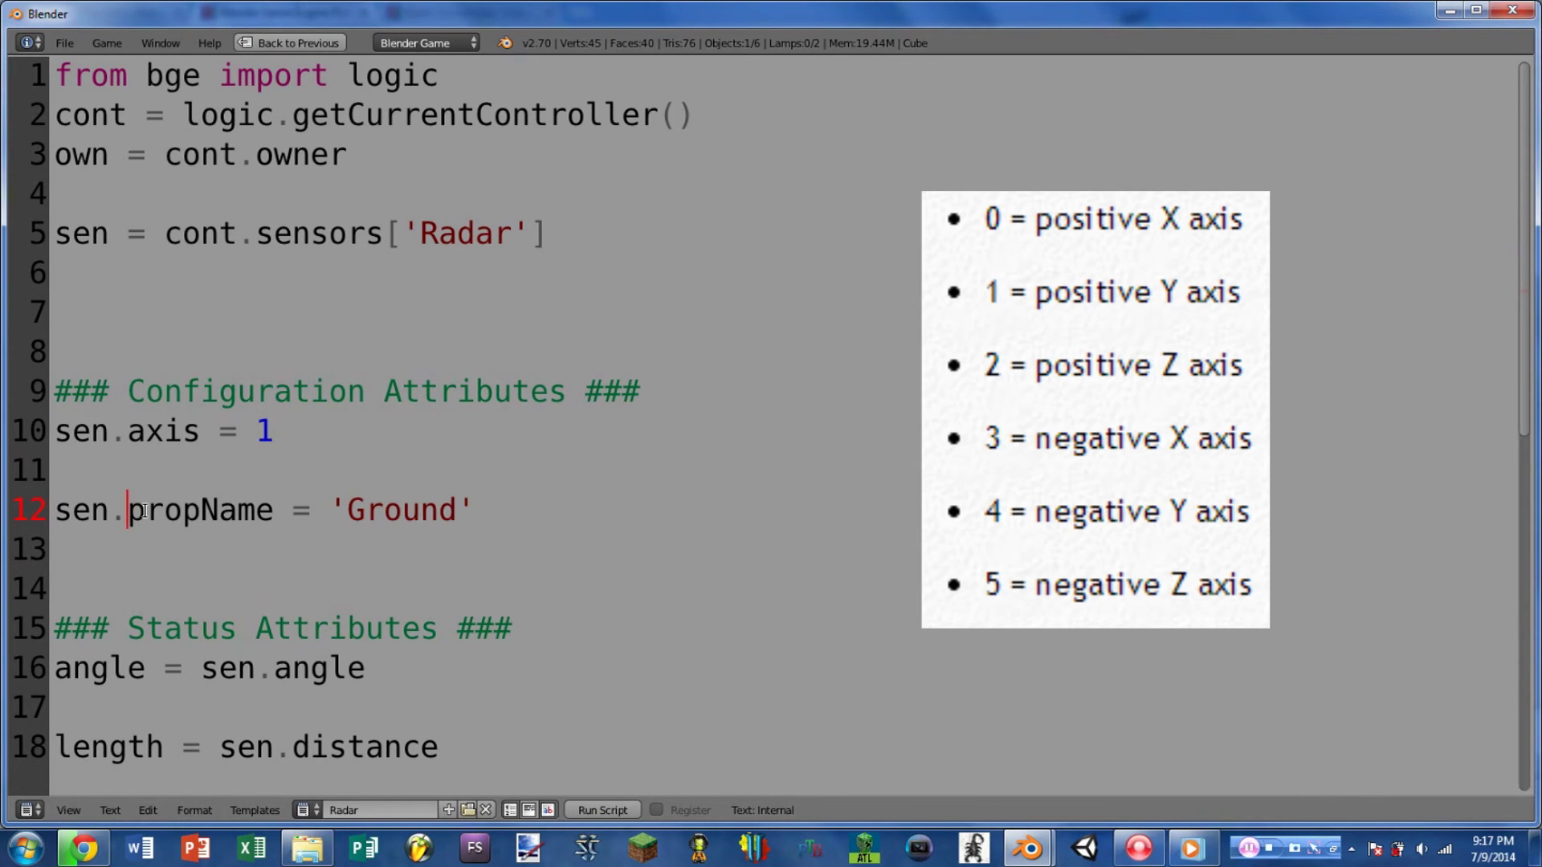
drag(127, 511, 267, 500)
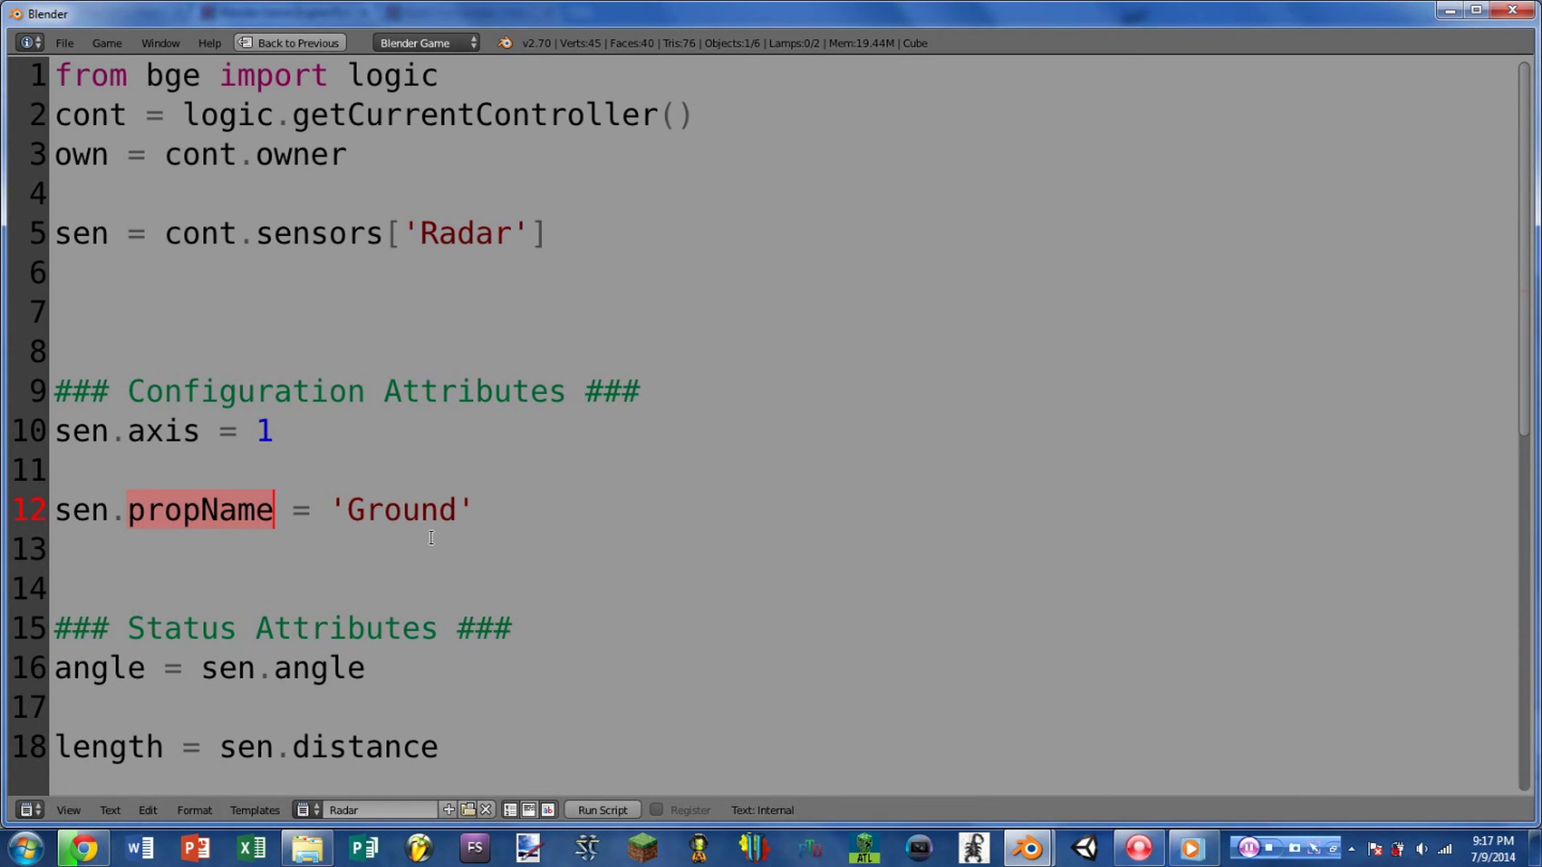
click(334, 502)
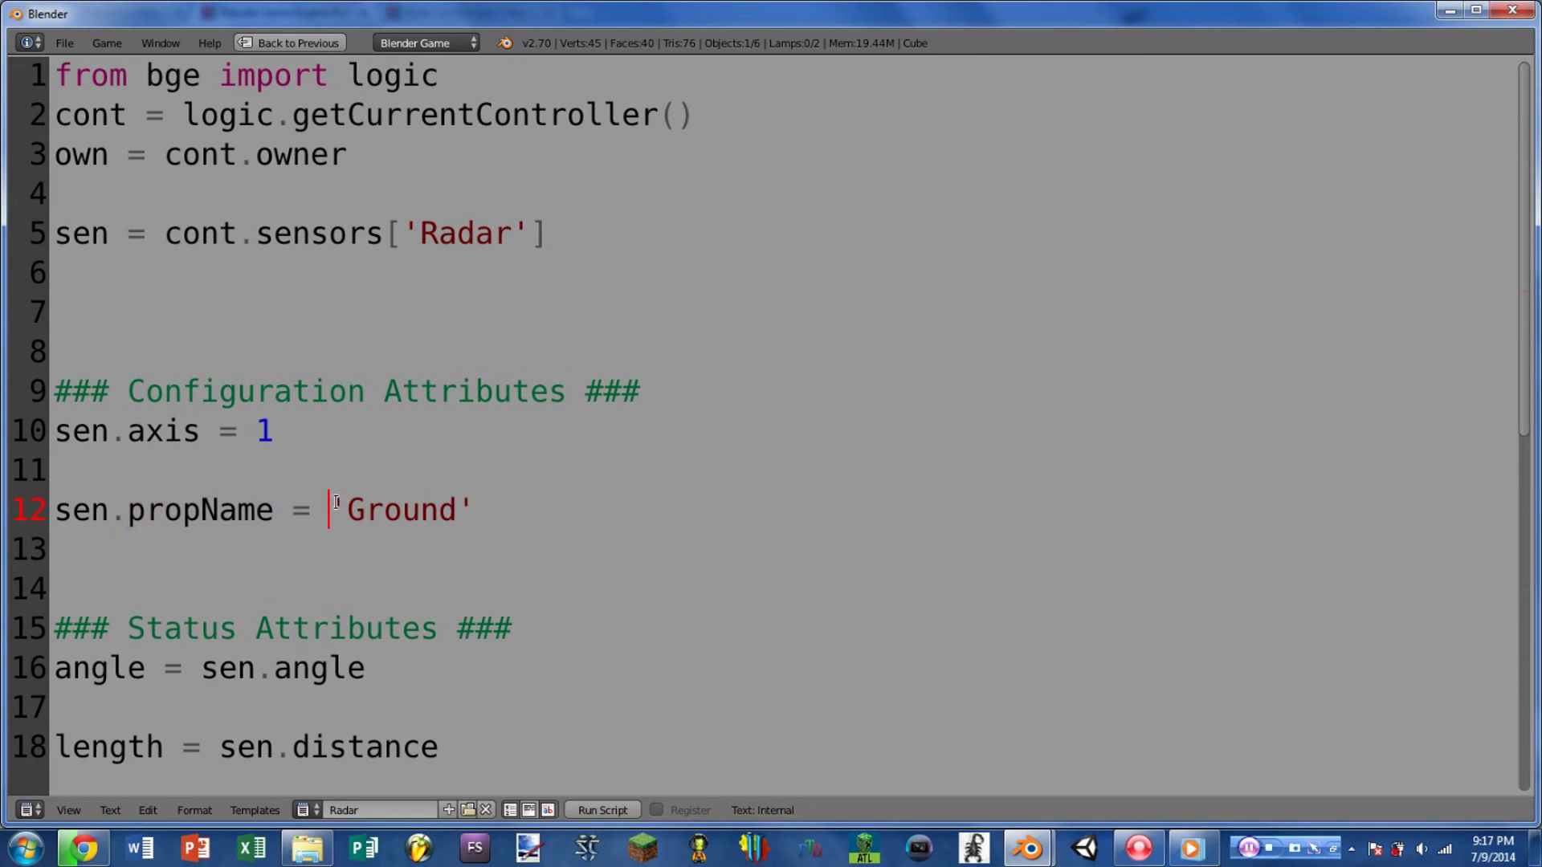
drag(335, 502, 482, 508)
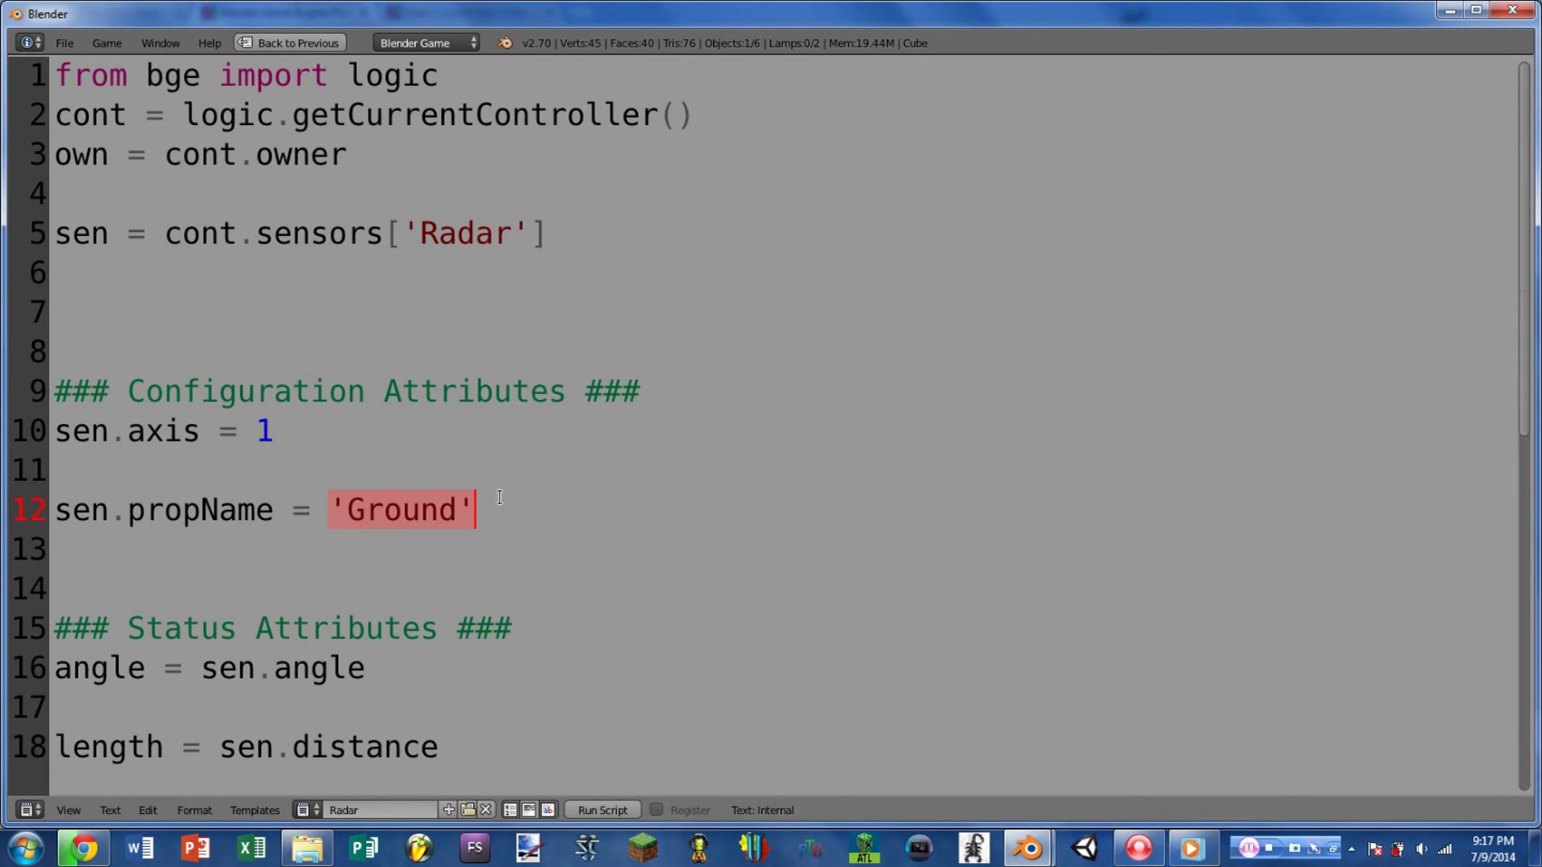
drag(489, 506, 324, 501)
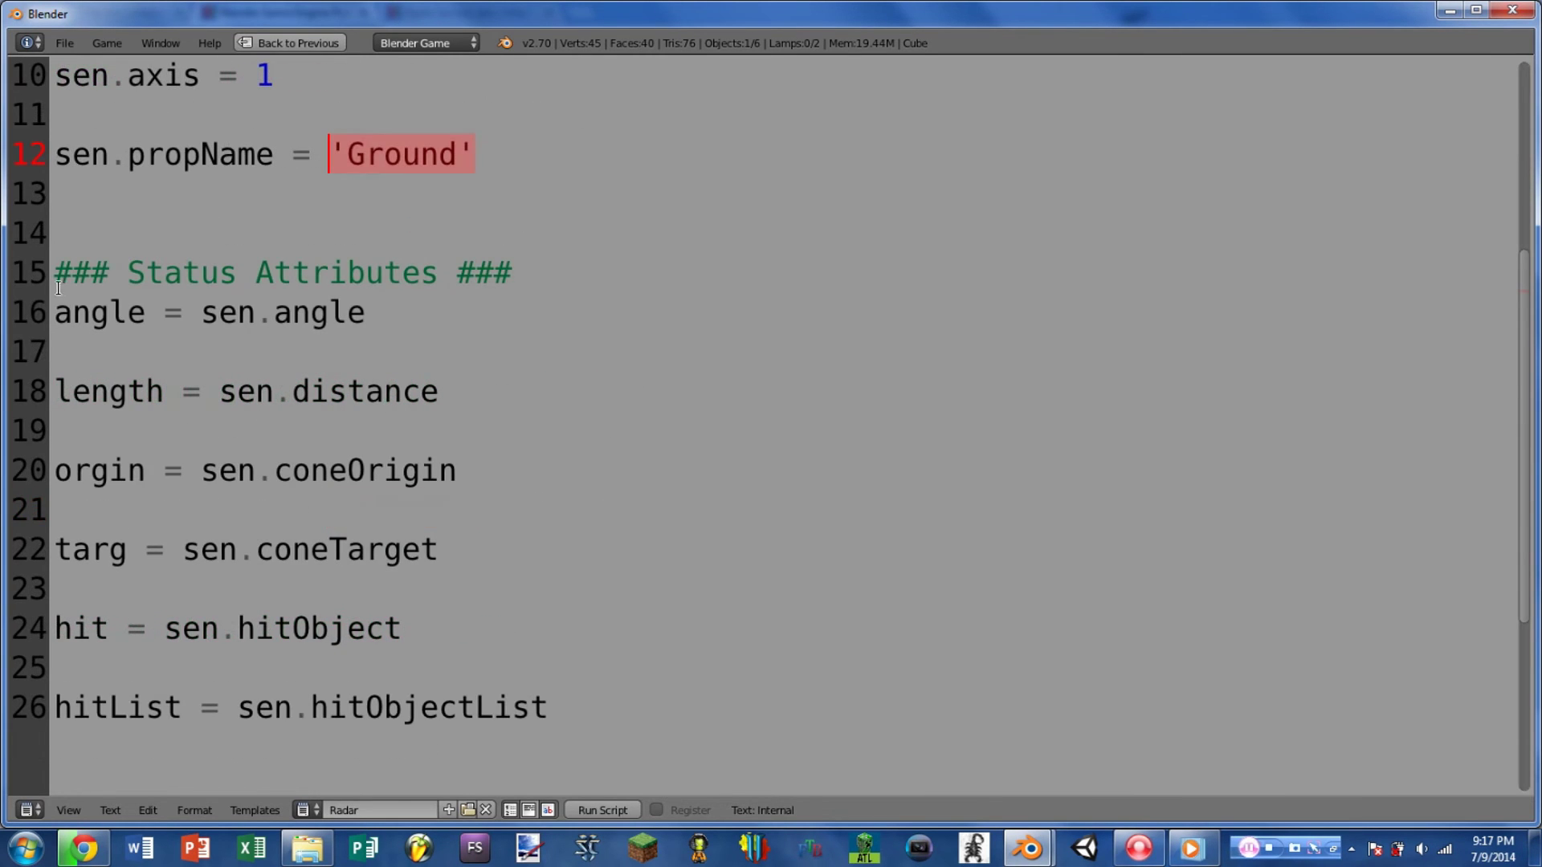
drag(51, 266, 556, 270)
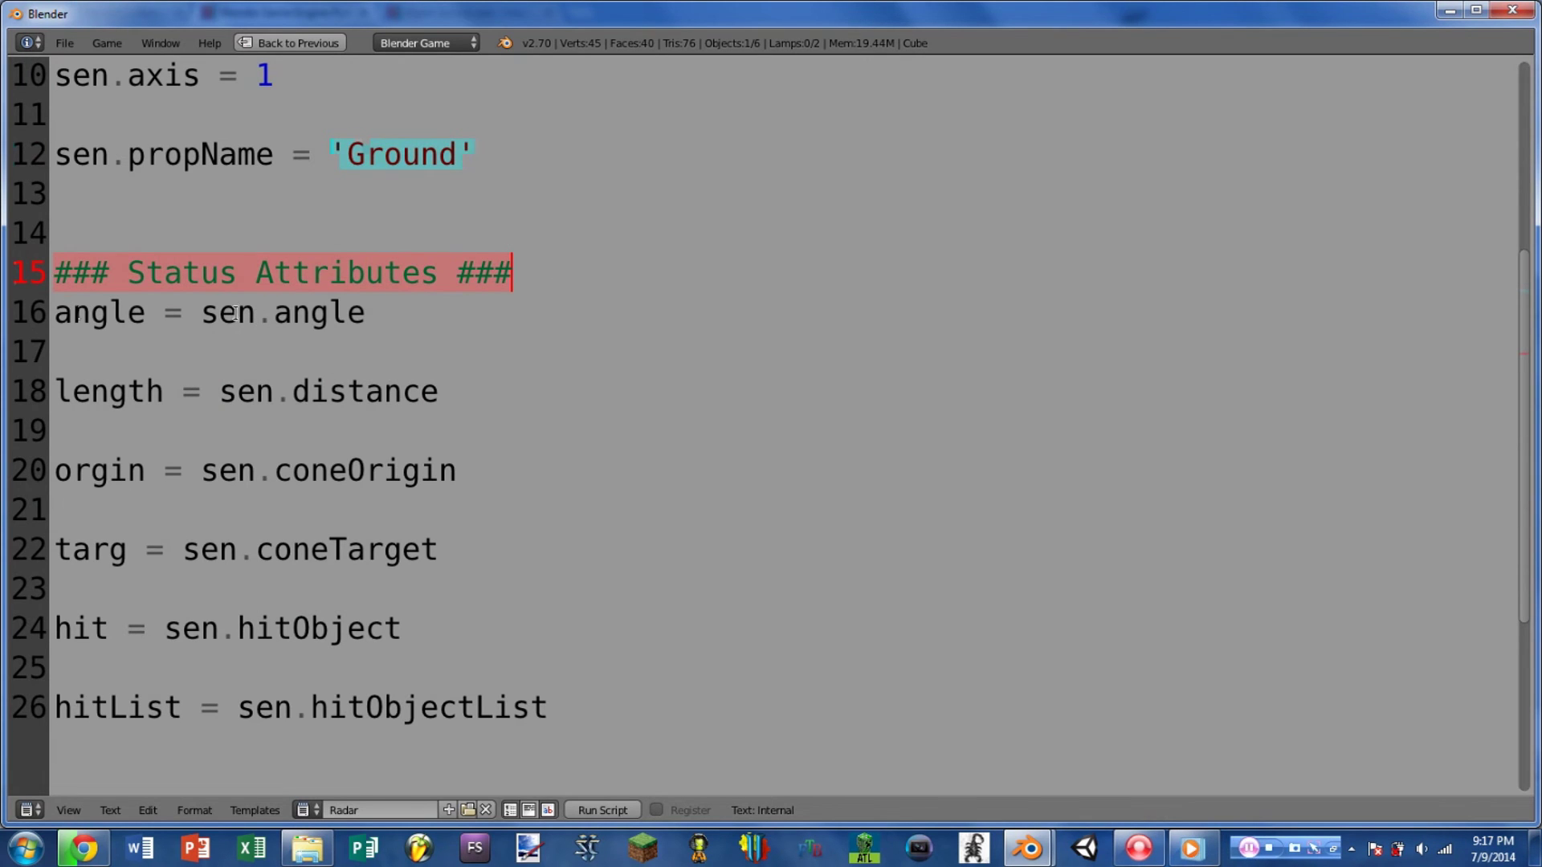
drag(201, 311, 398, 309)
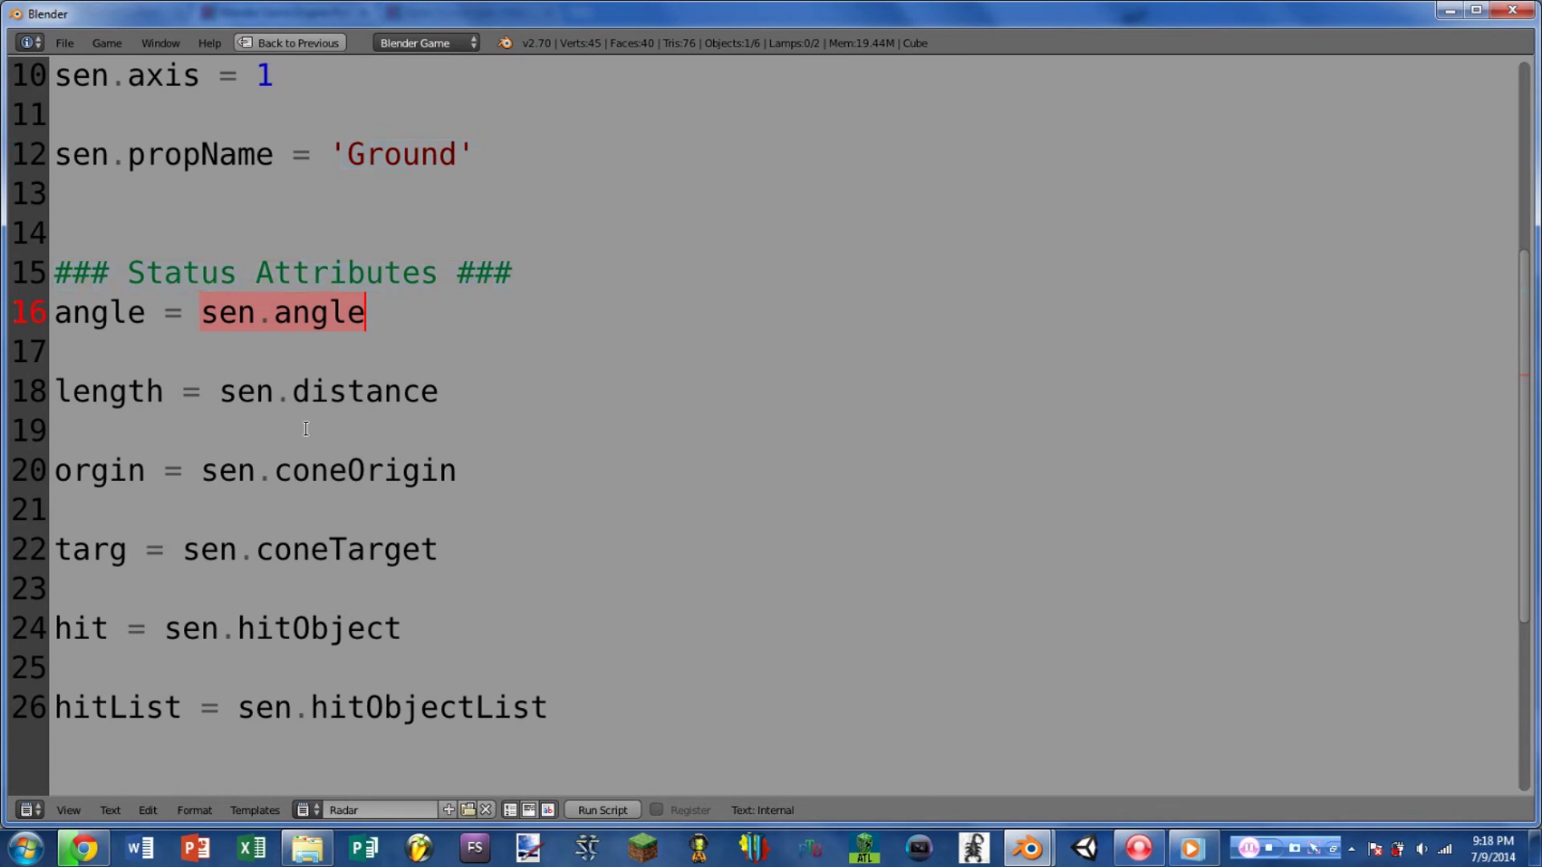
drag(220, 392, 442, 393)
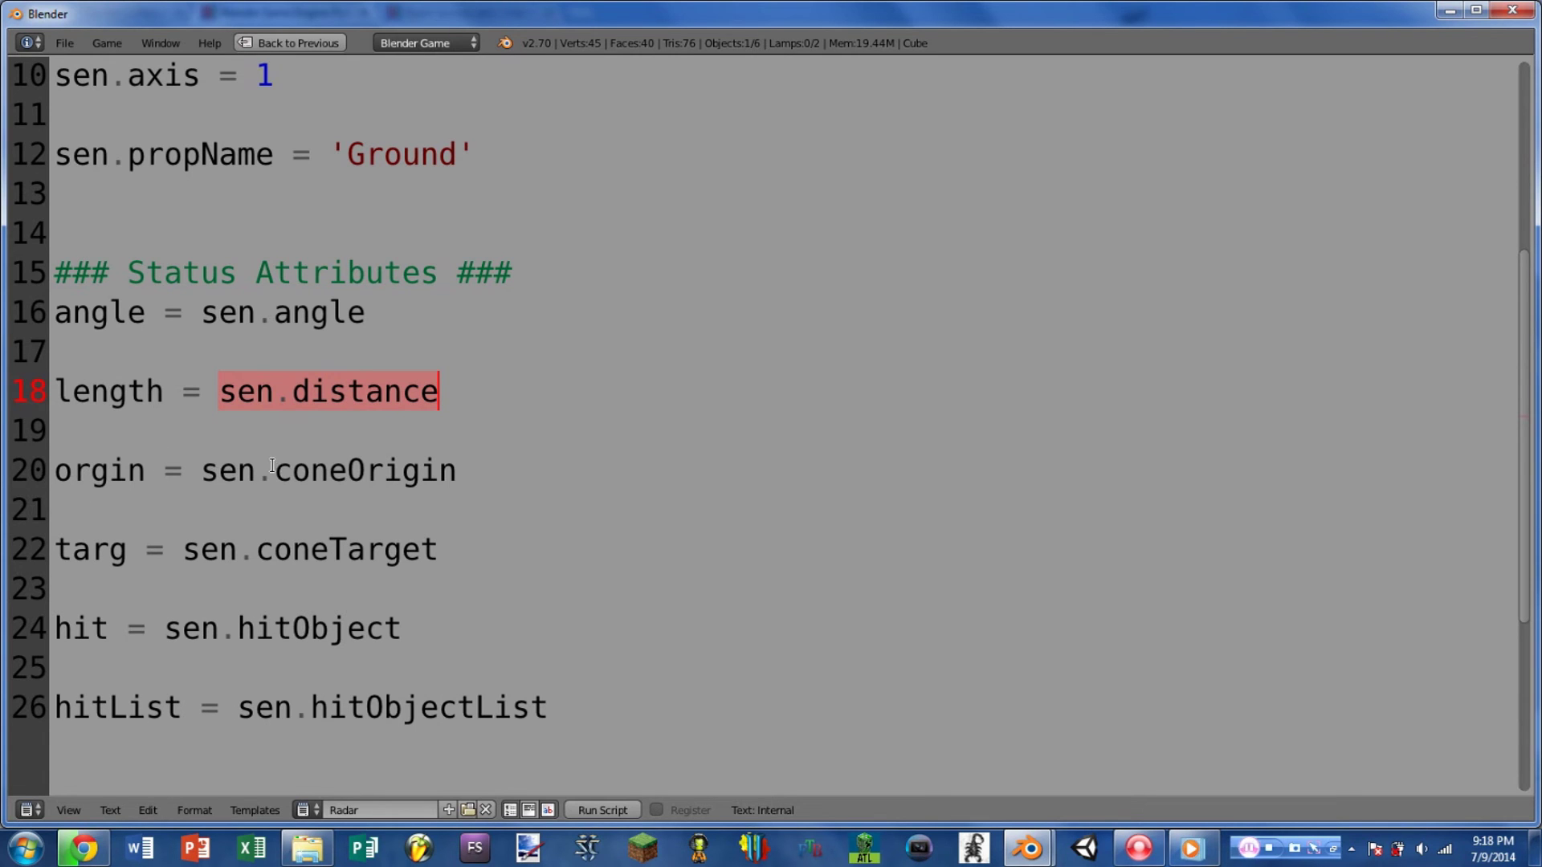
drag(275, 469, 498, 464)
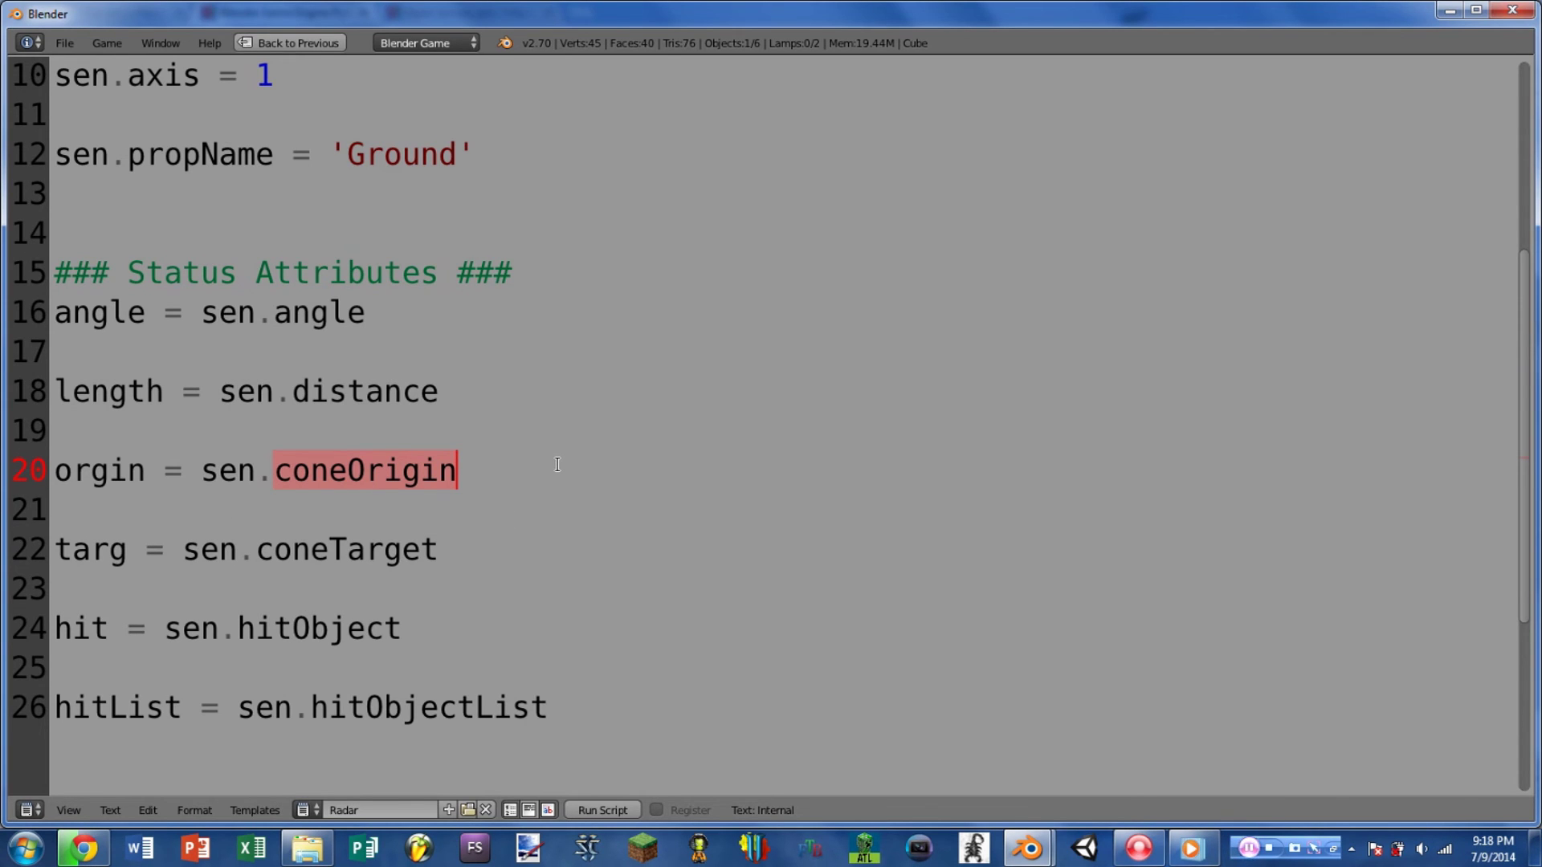
click(203, 464)
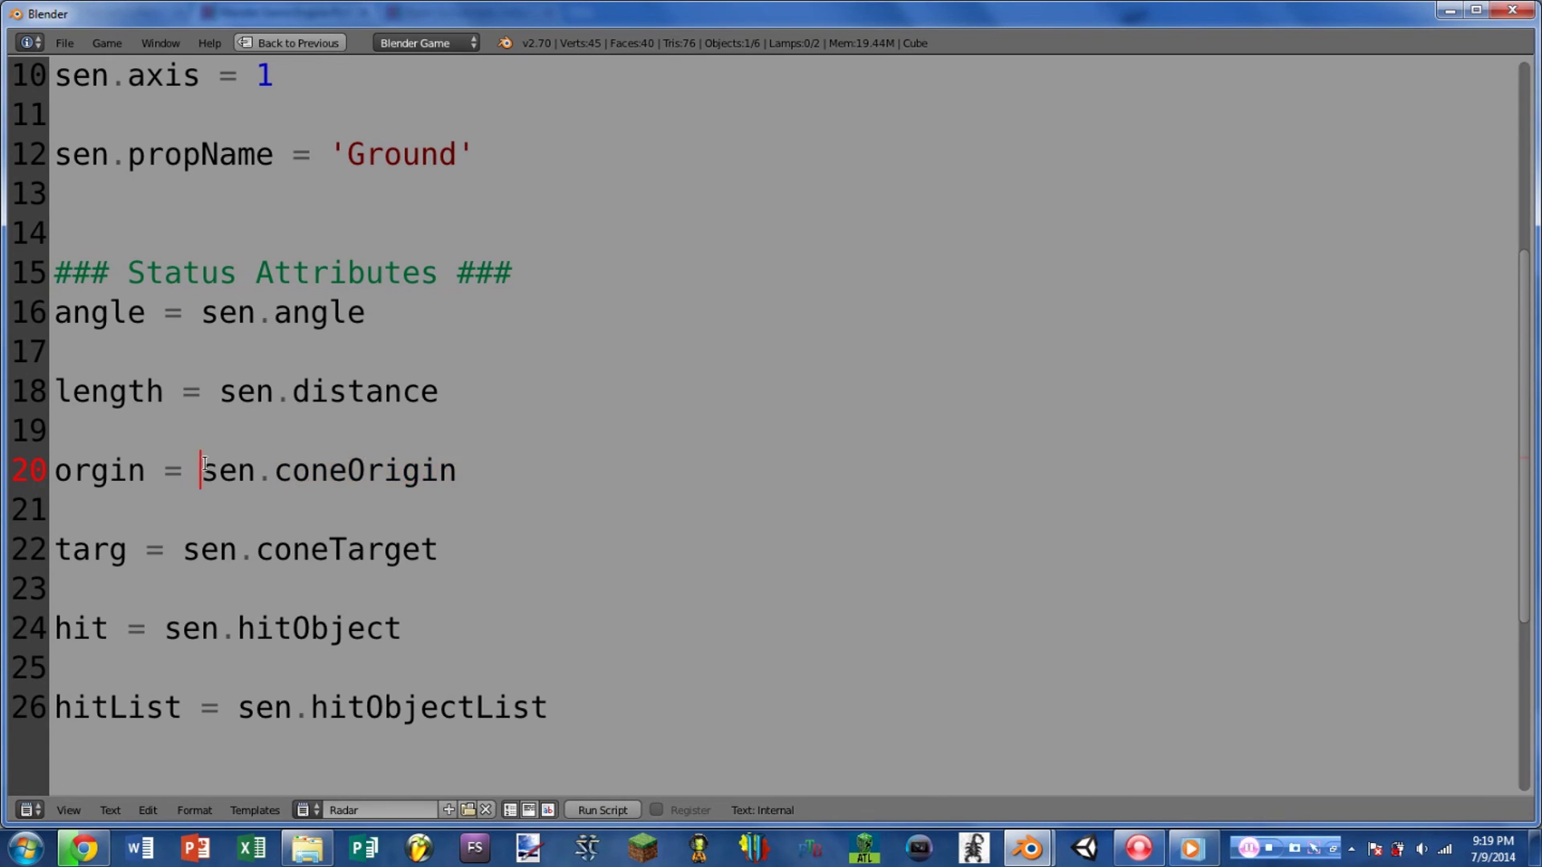
drag(203, 464, 256, 469)
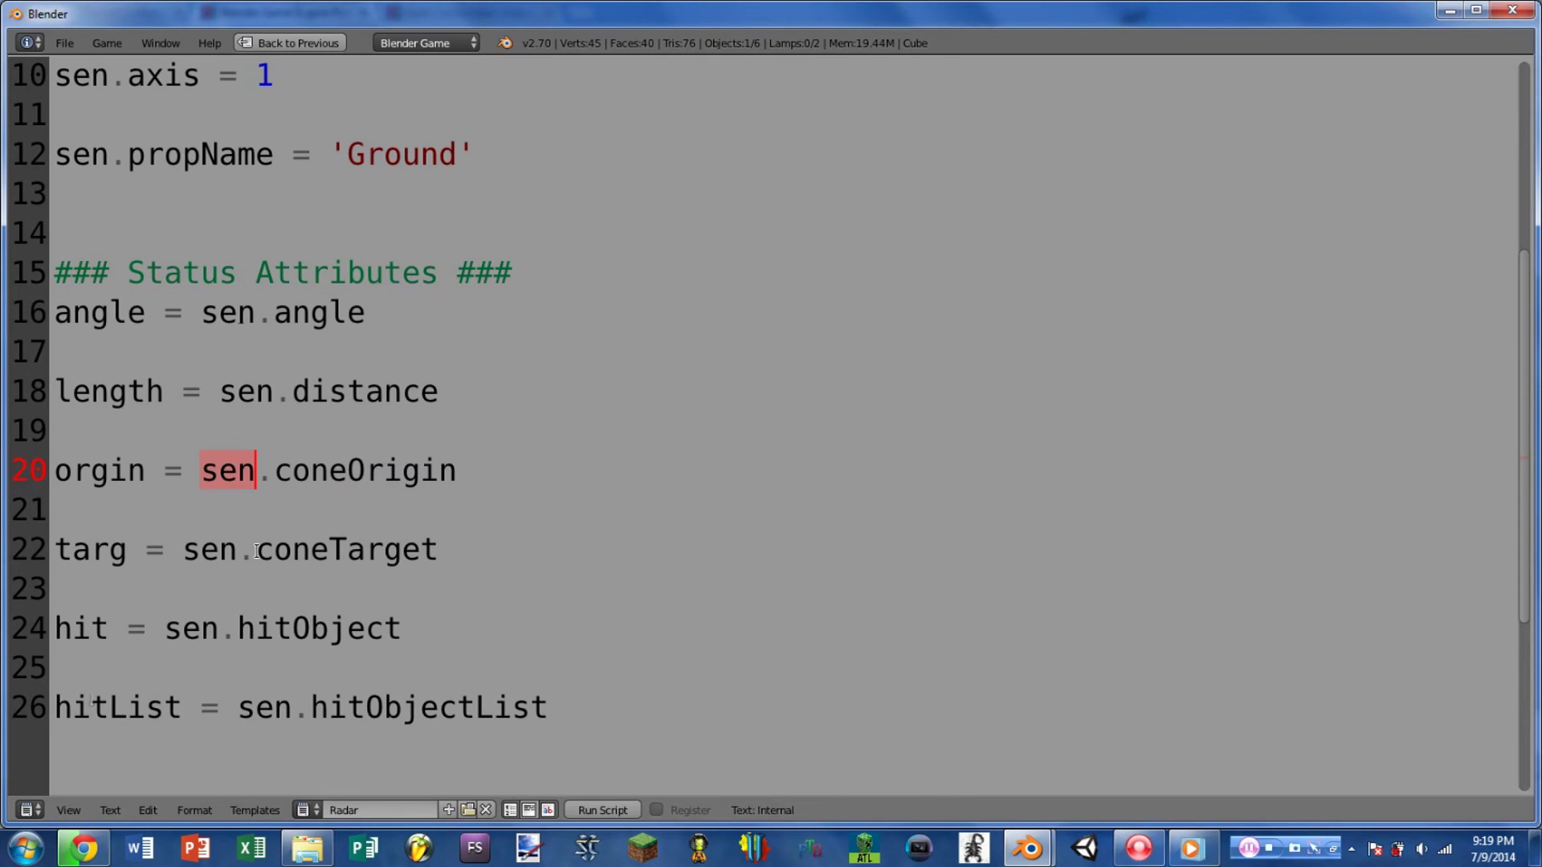
drag(256, 551, 440, 551)
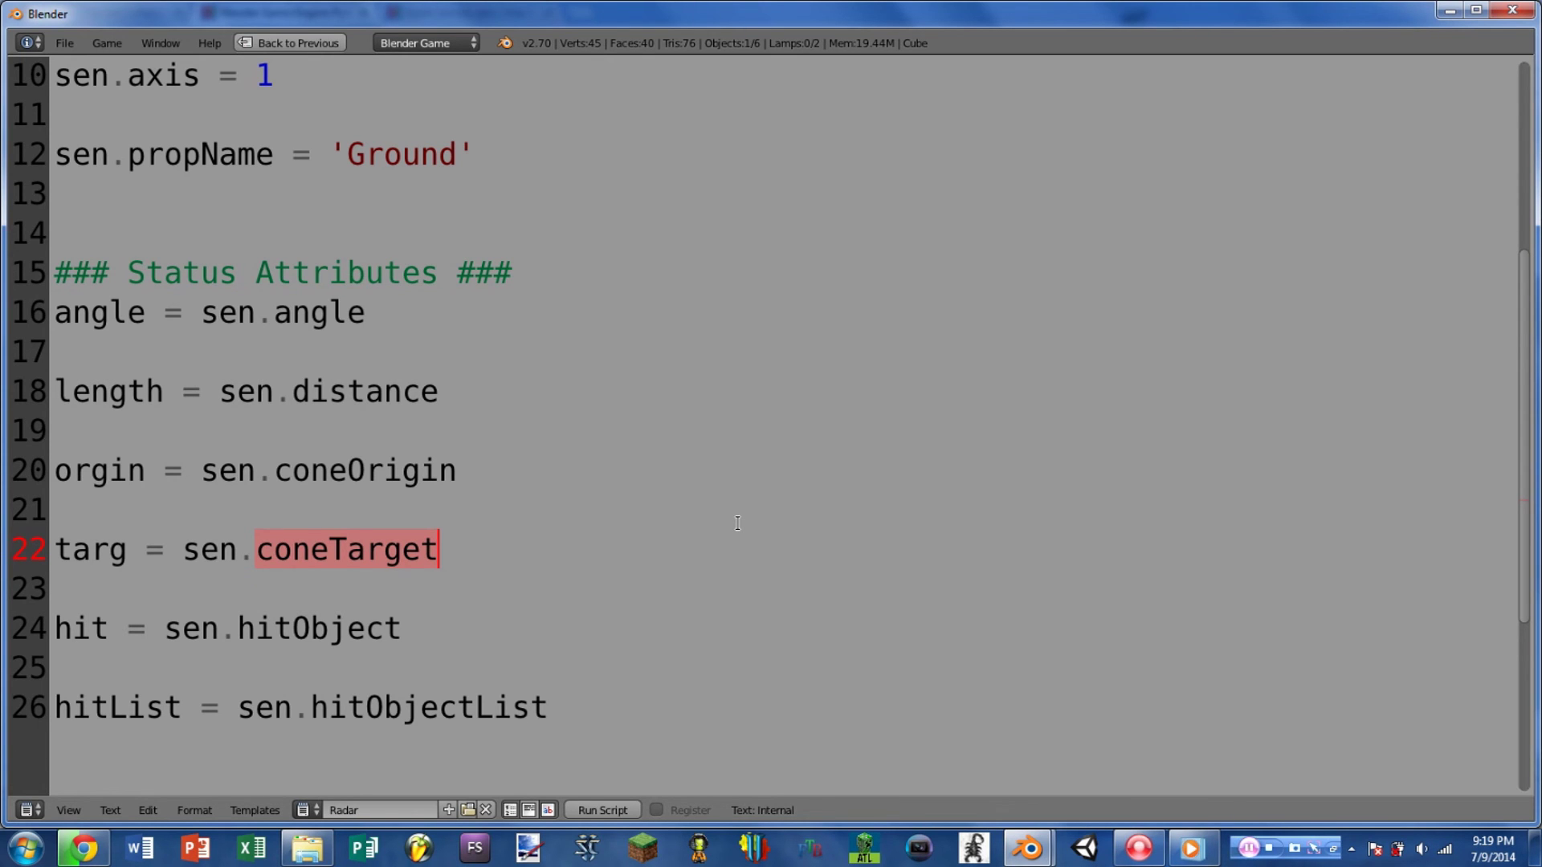
key(ctrl+Up)
right_click(731, 344)
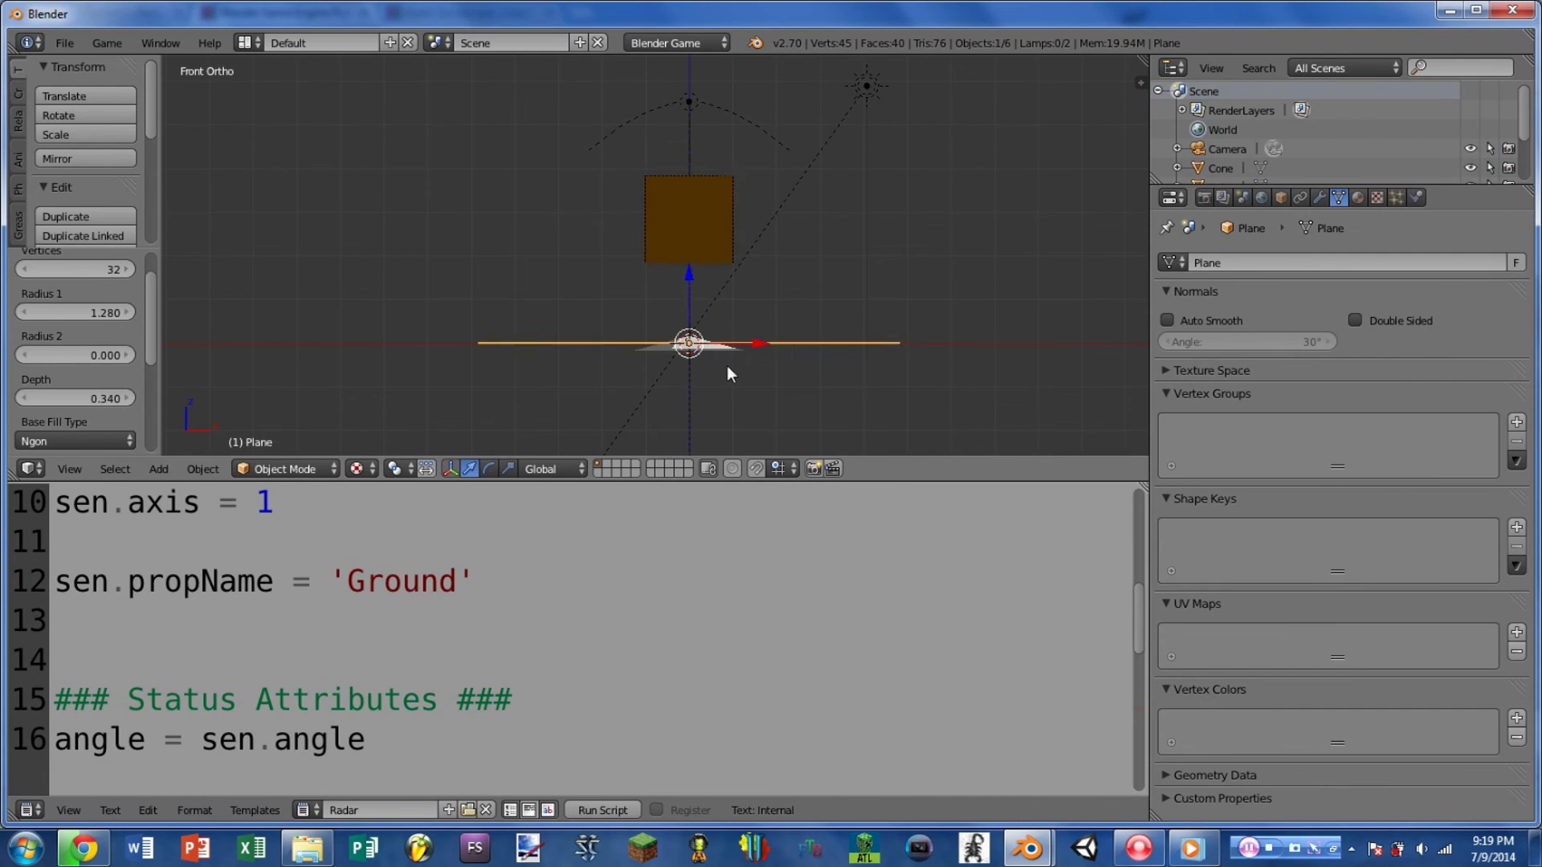
scroll(719, 363, up, 4)
right_click(681, 330)
scroll(687, 357, up, 6)
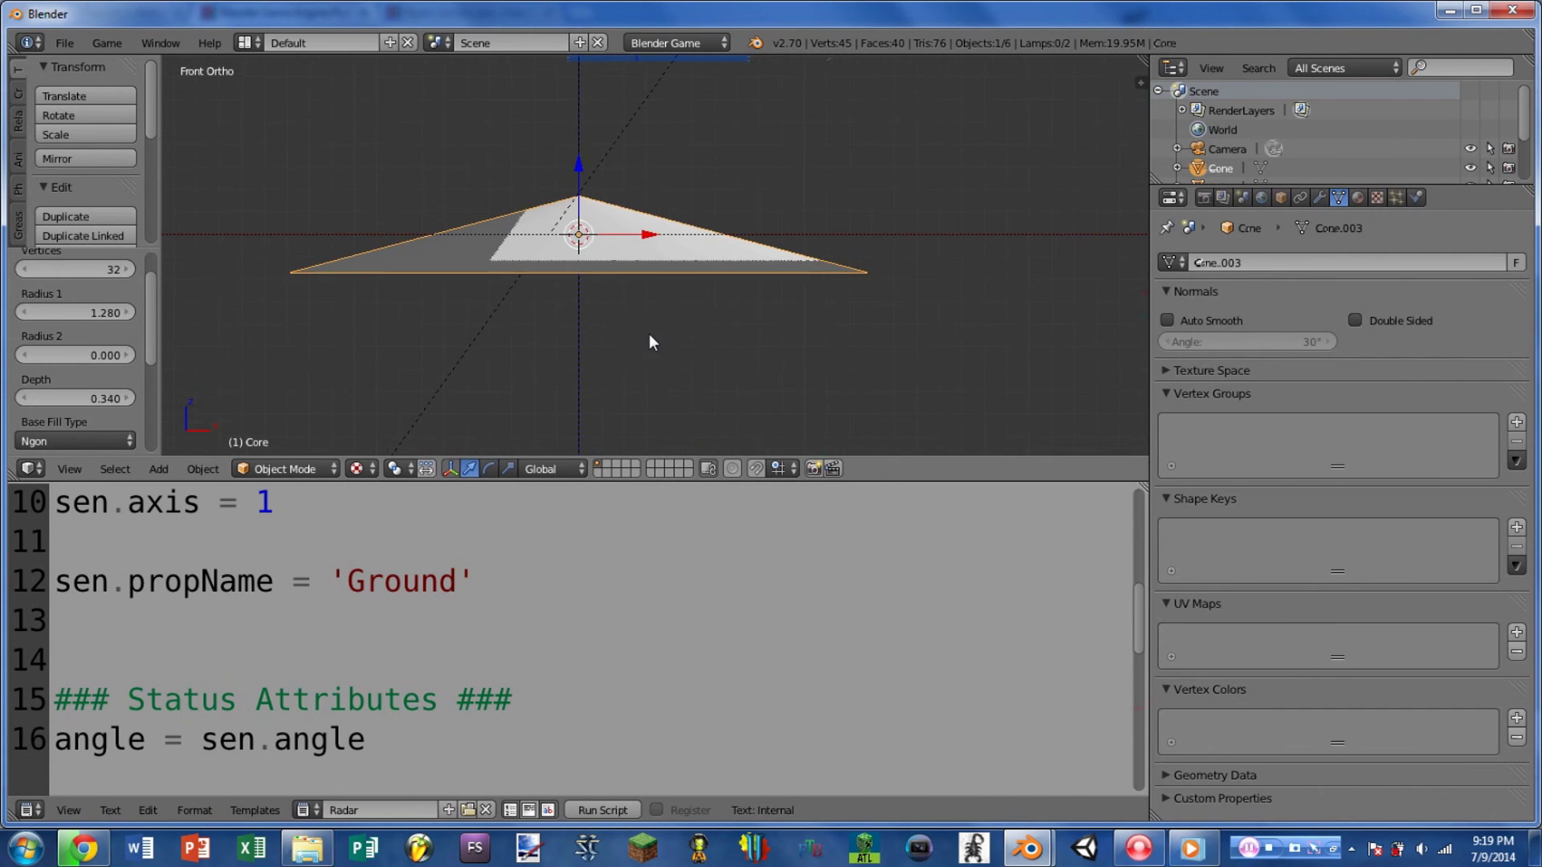
middle_drag(649, 334, 558, 212)
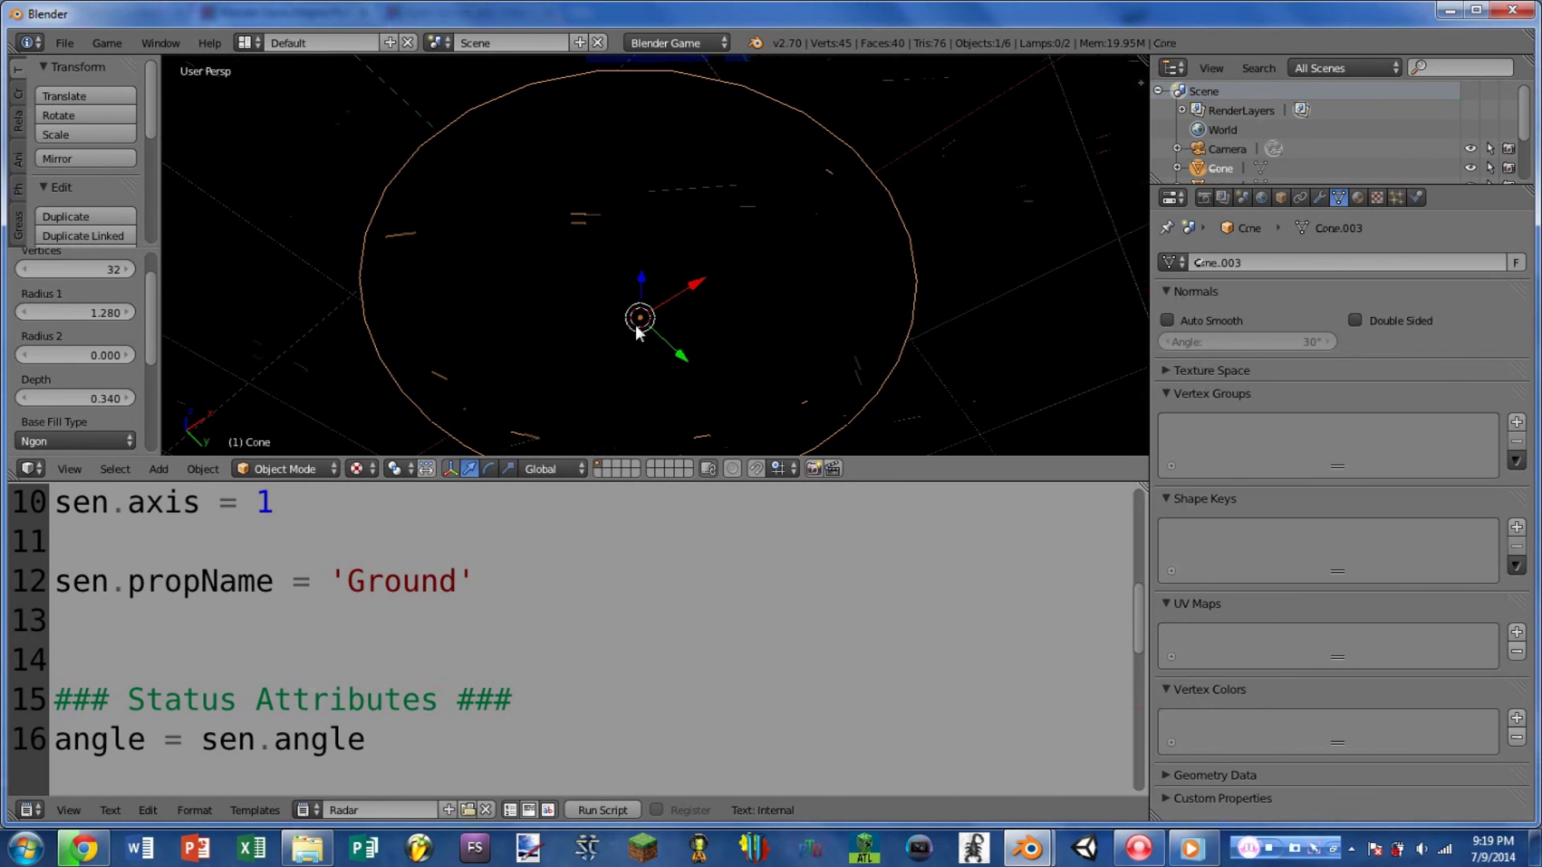
middle_drag(637, 333, 589, 272)
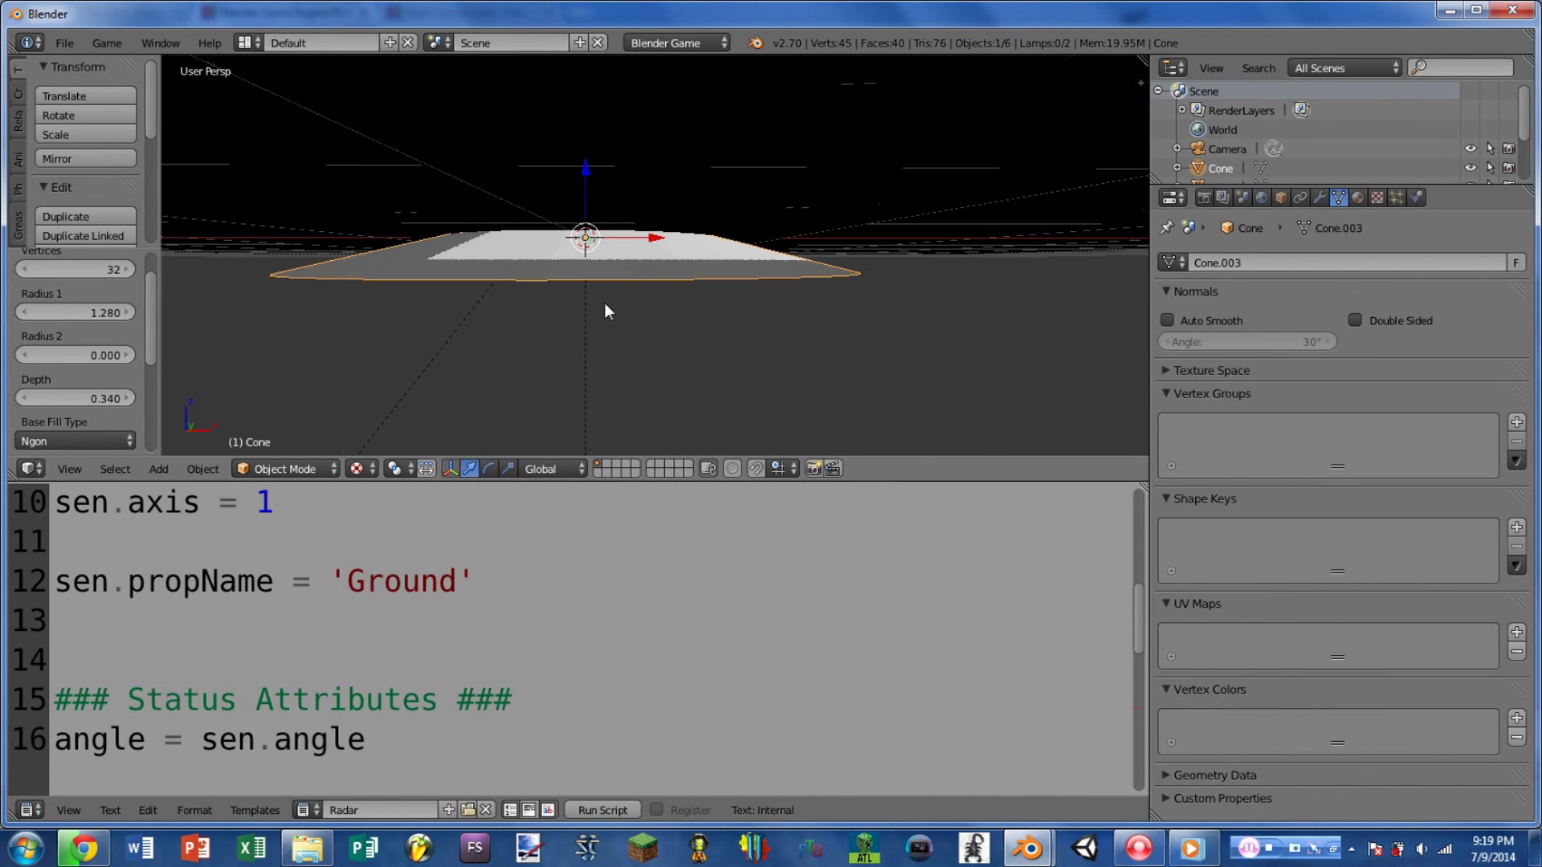
key(ctrl+Up)
drag(402, 630, 233, 631)
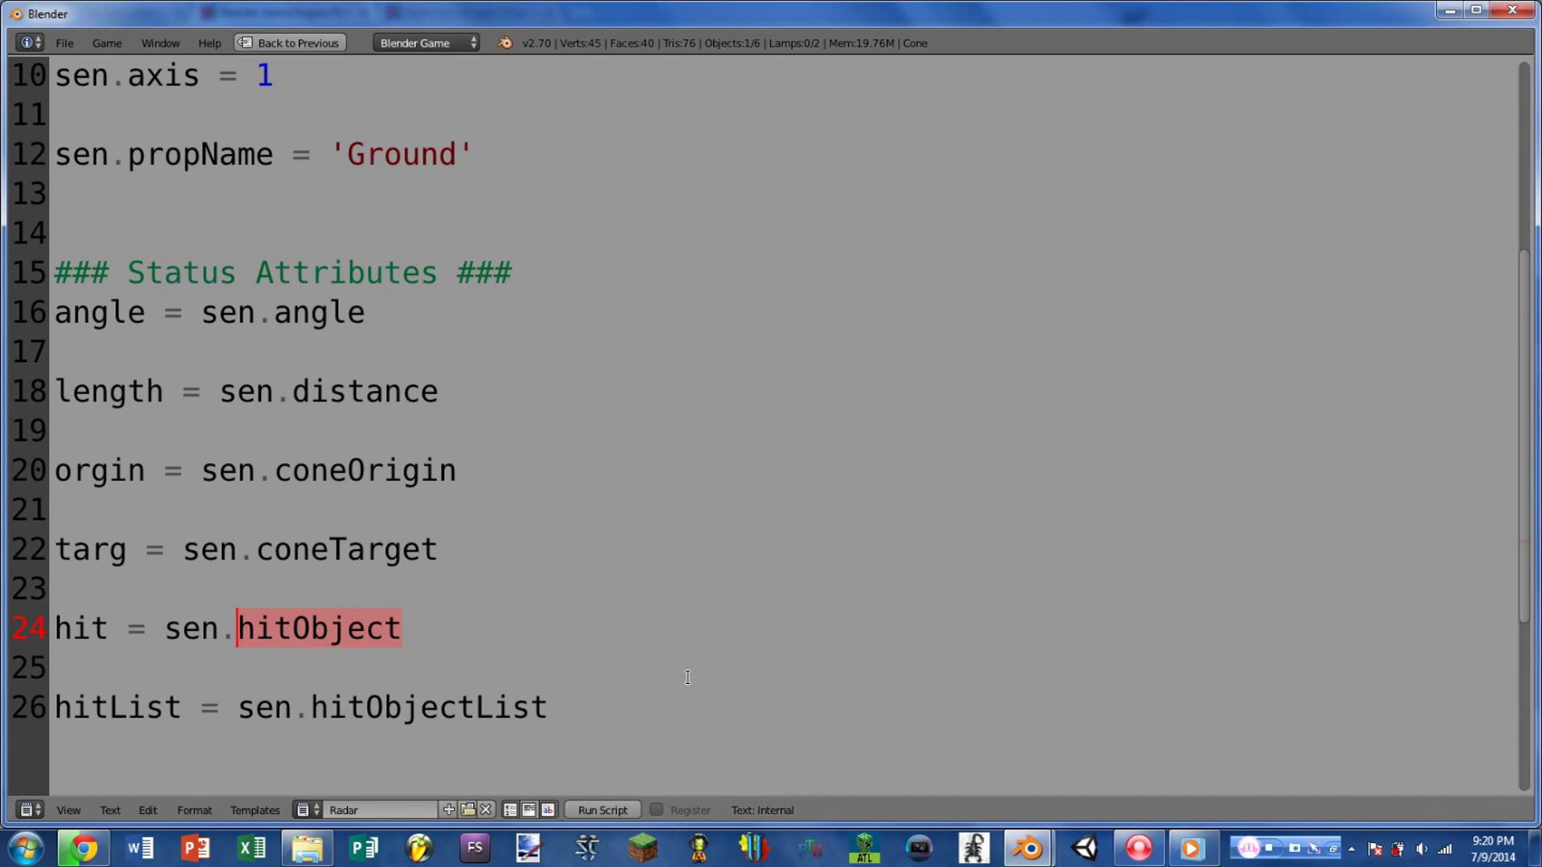
click(583, 679)
key(ctrl+shift+Left)
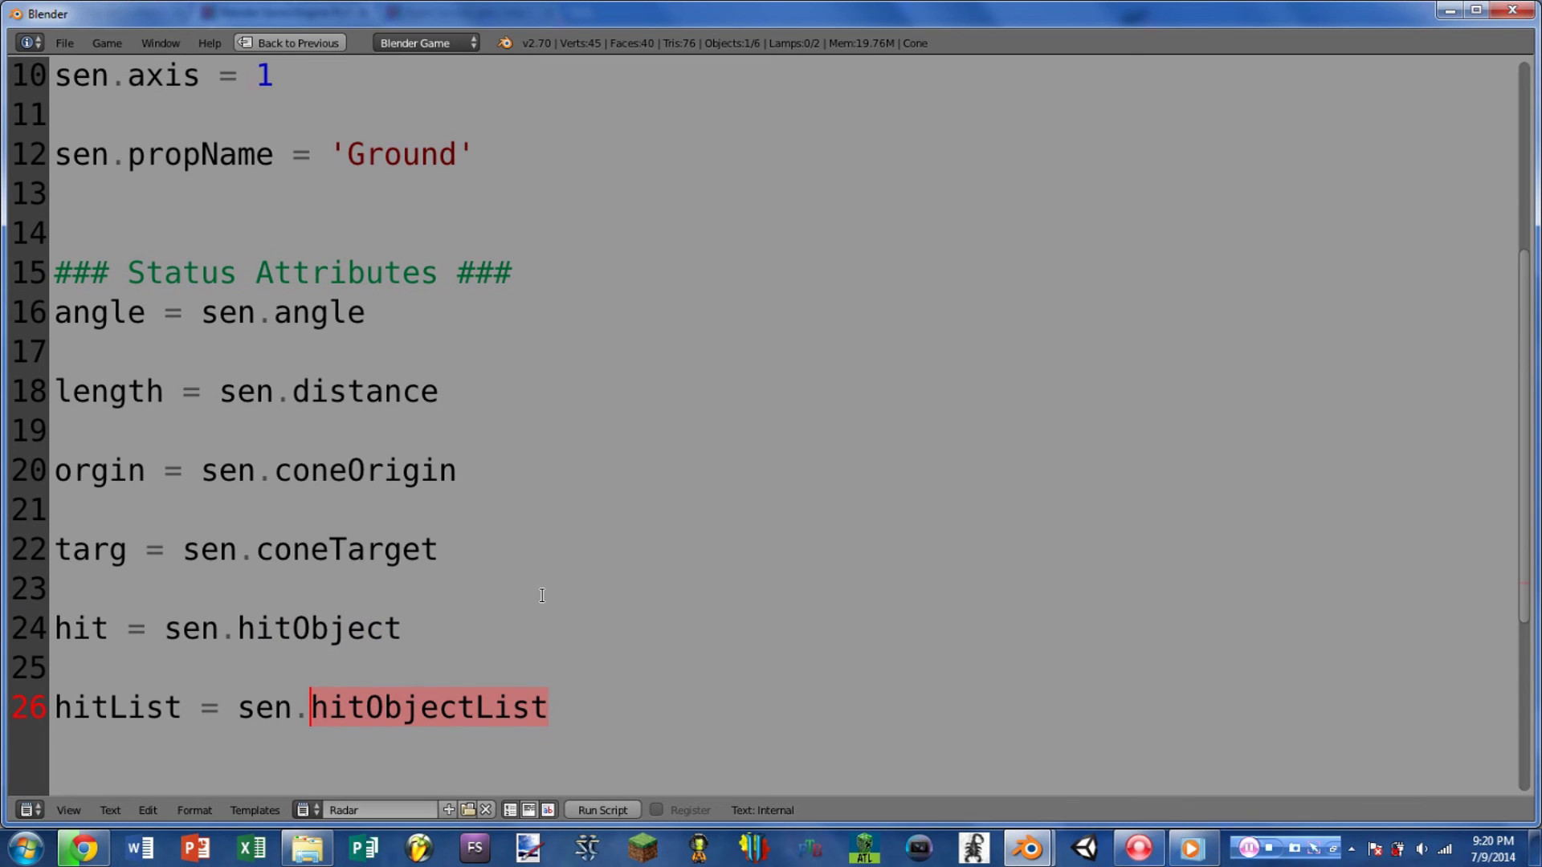